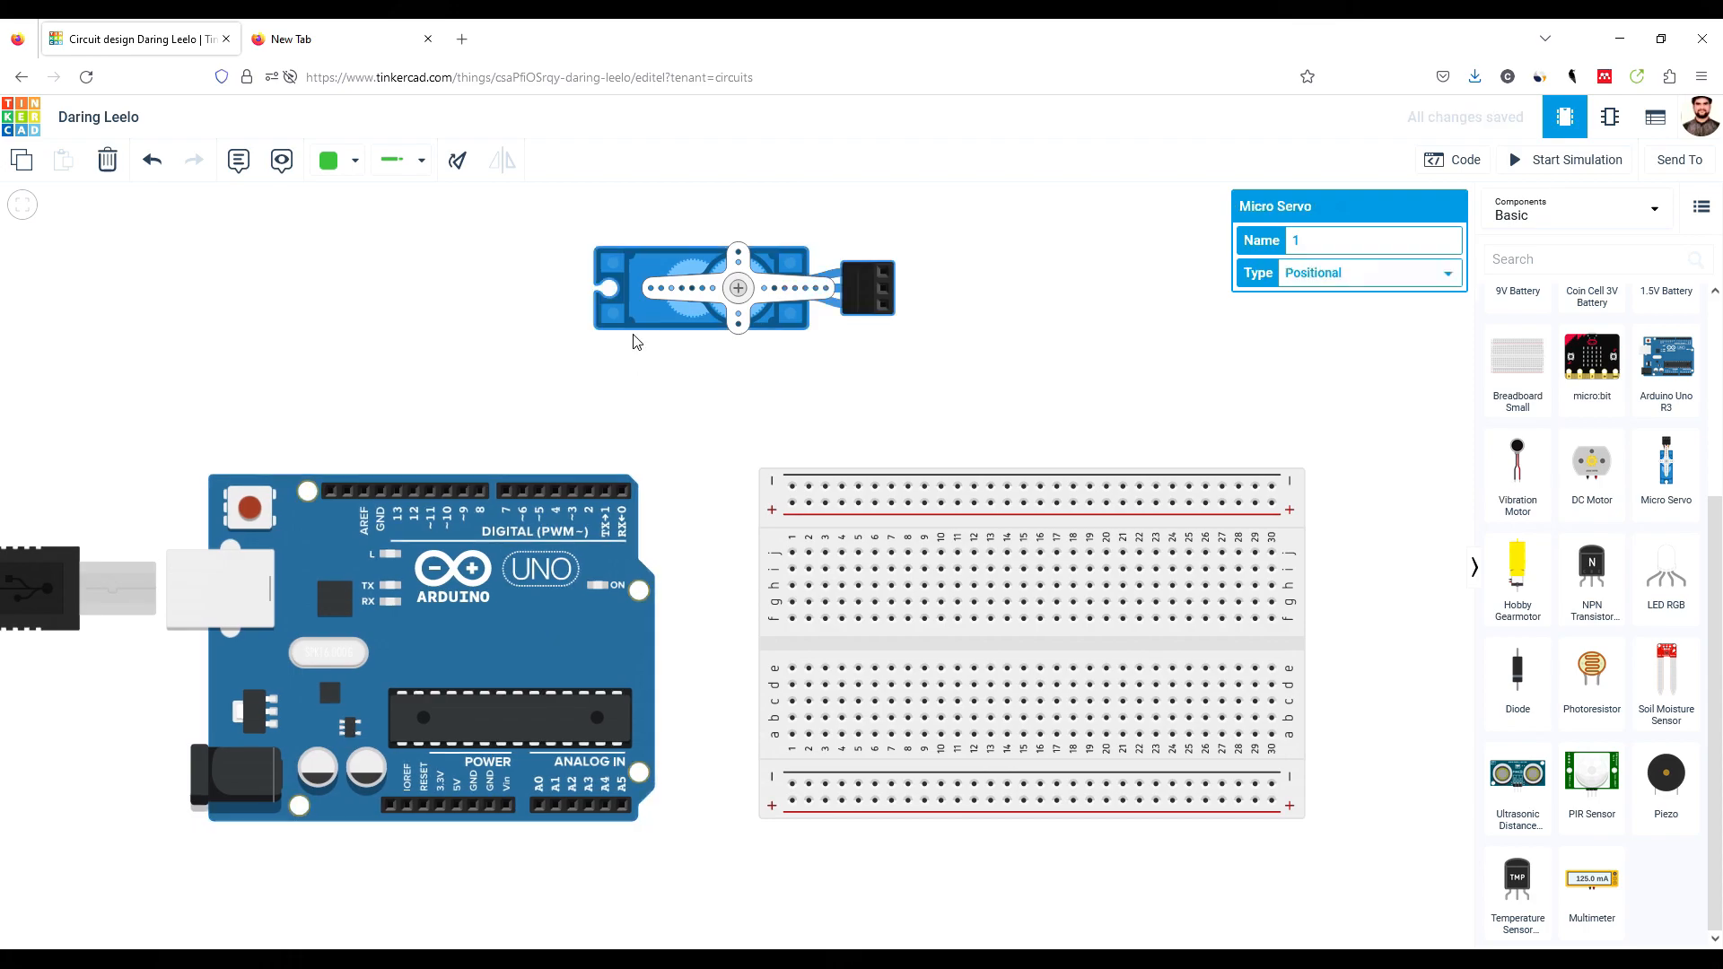
Step: Rename the small breadboard and name the Arduino Uno R3 "Arduino Board"
{"action": "left_click", "coordinate": [1016, 396]}
{"action": "left_click_drag", "start_coordinate": [1052, 570], "coordinate": [1208, 550]}
{"action": "left_click", "coordinate": [1302, 545]}
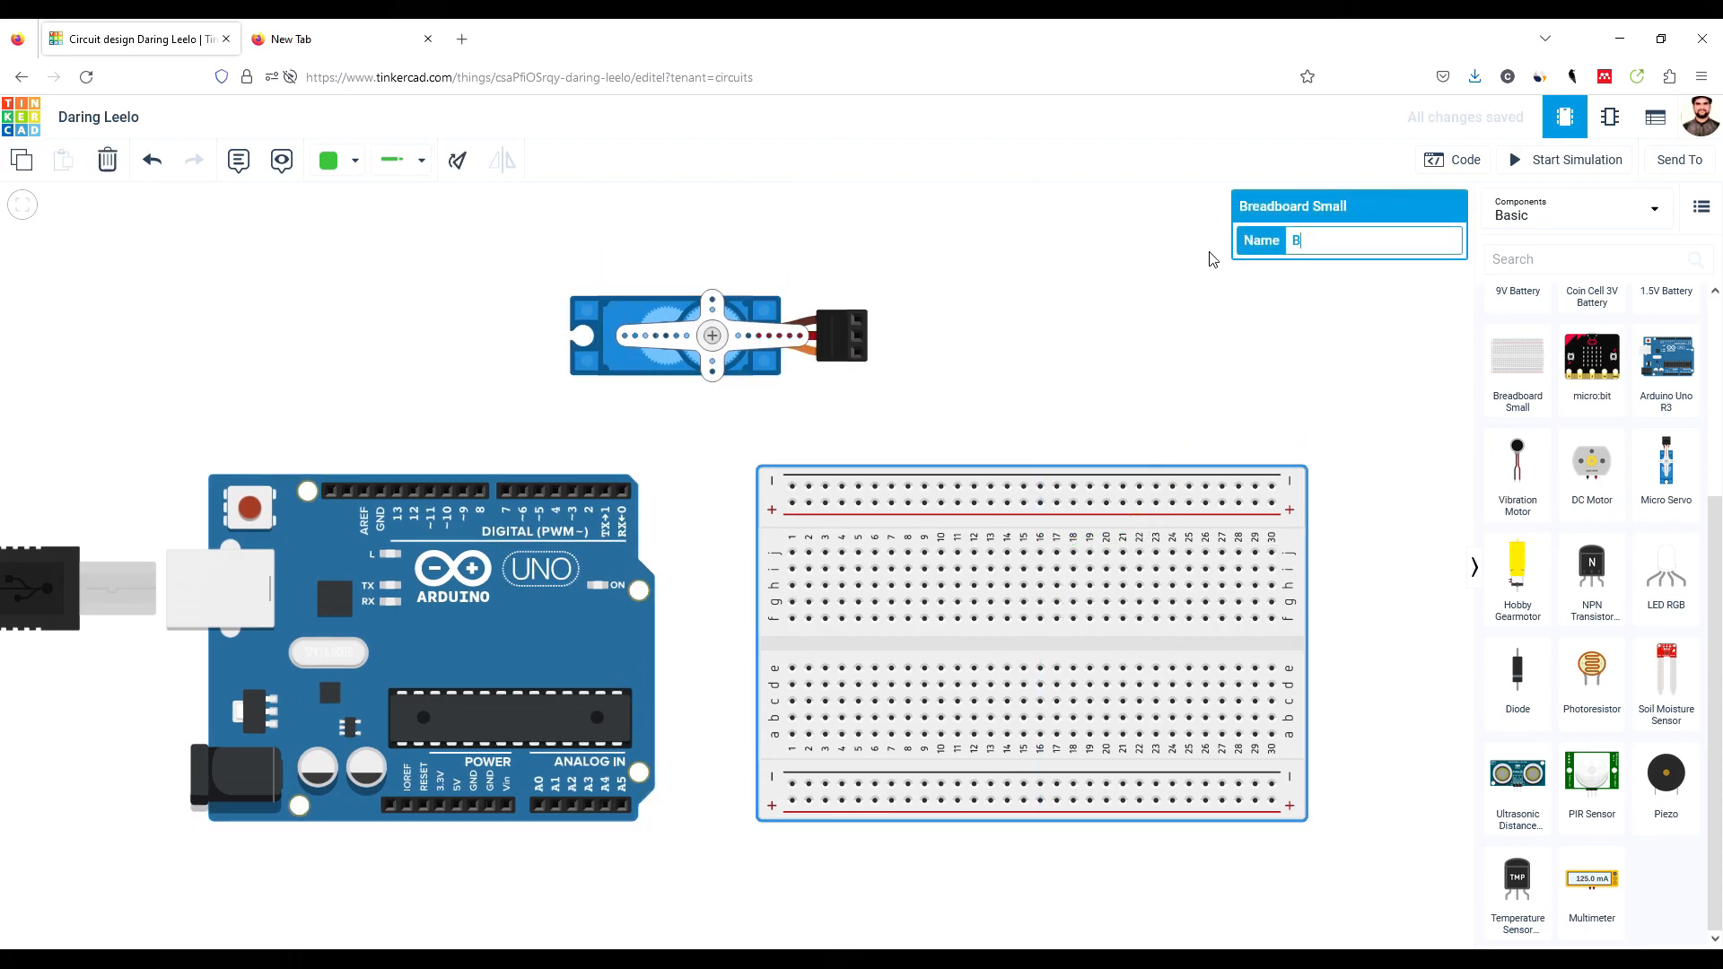
{"action": "left_click", "coordinate": [543, 545]}
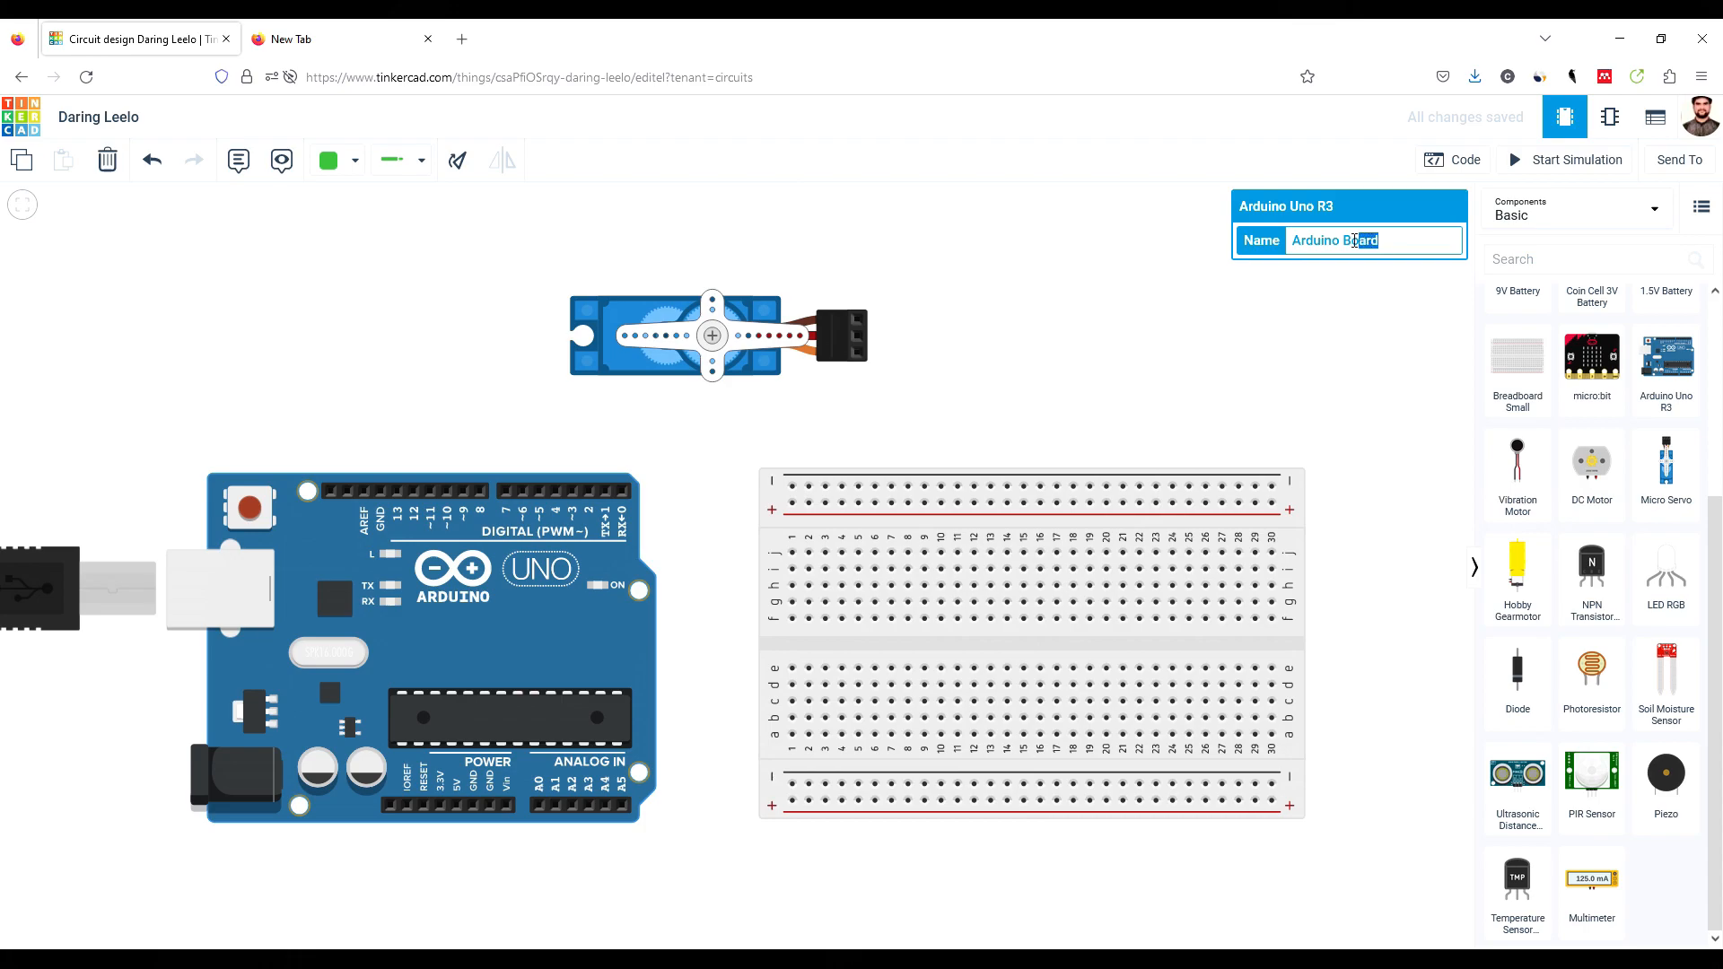
{"action": "left_click", "coordinate": [1319, 309]}
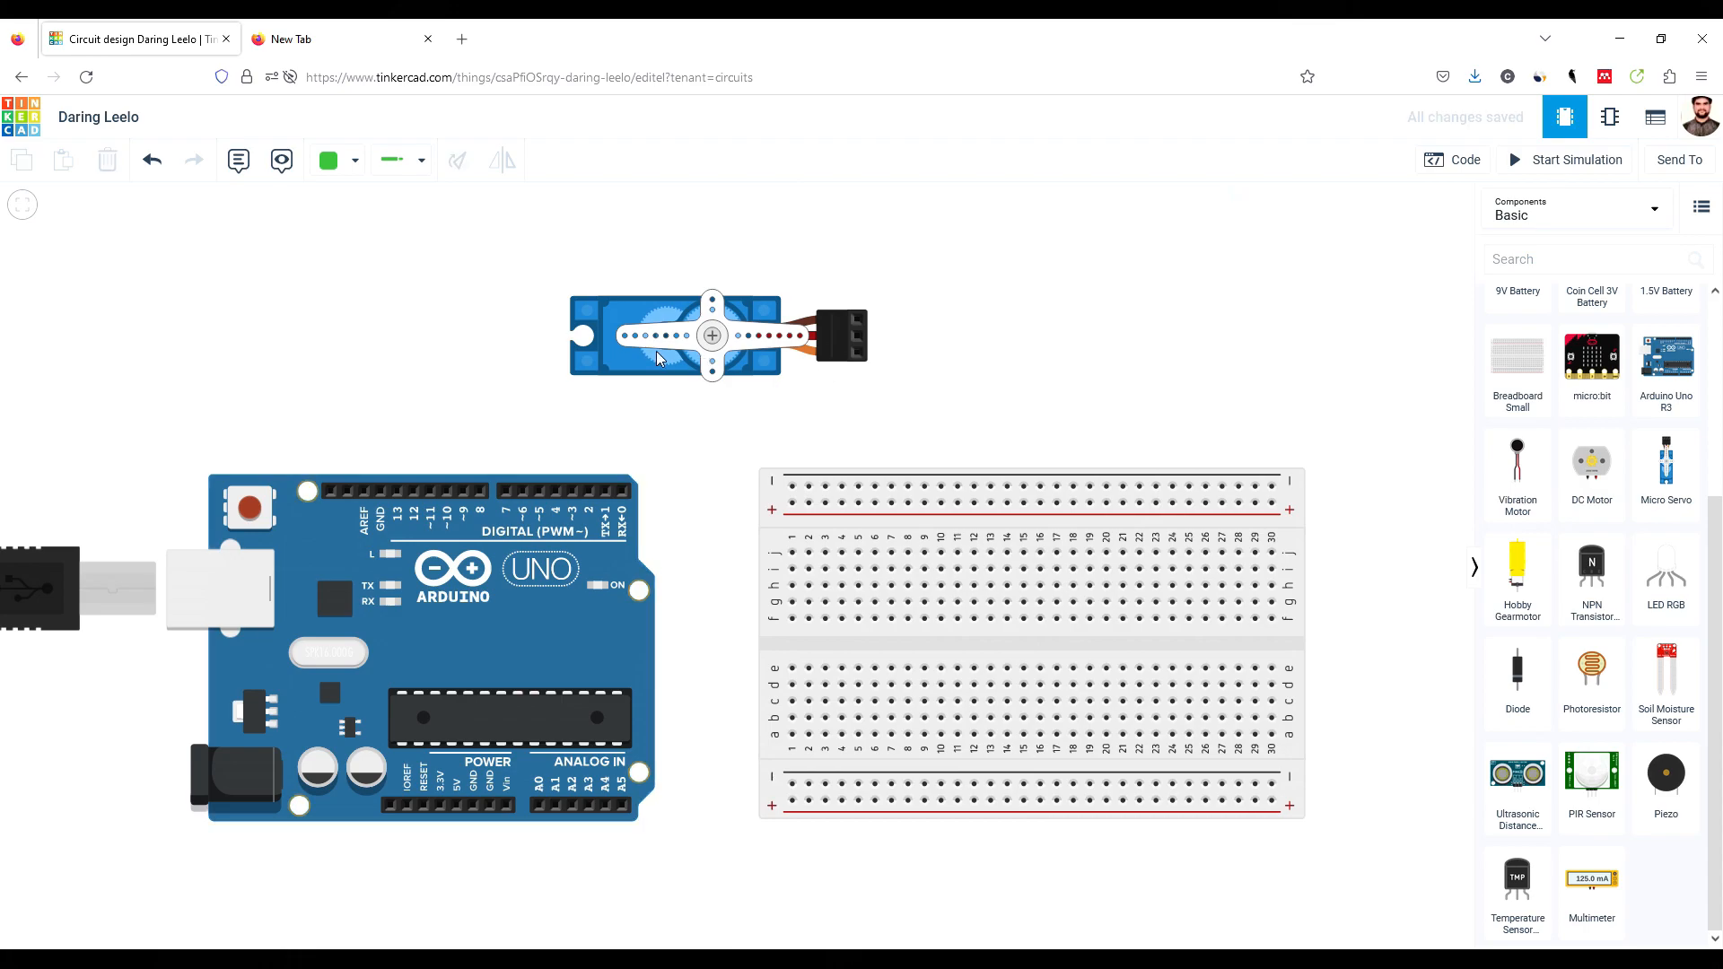
Step: Name the micro servo "Servo" and set its type to Continuous
{"action": "left_click", "coordinate": [659, 354]}
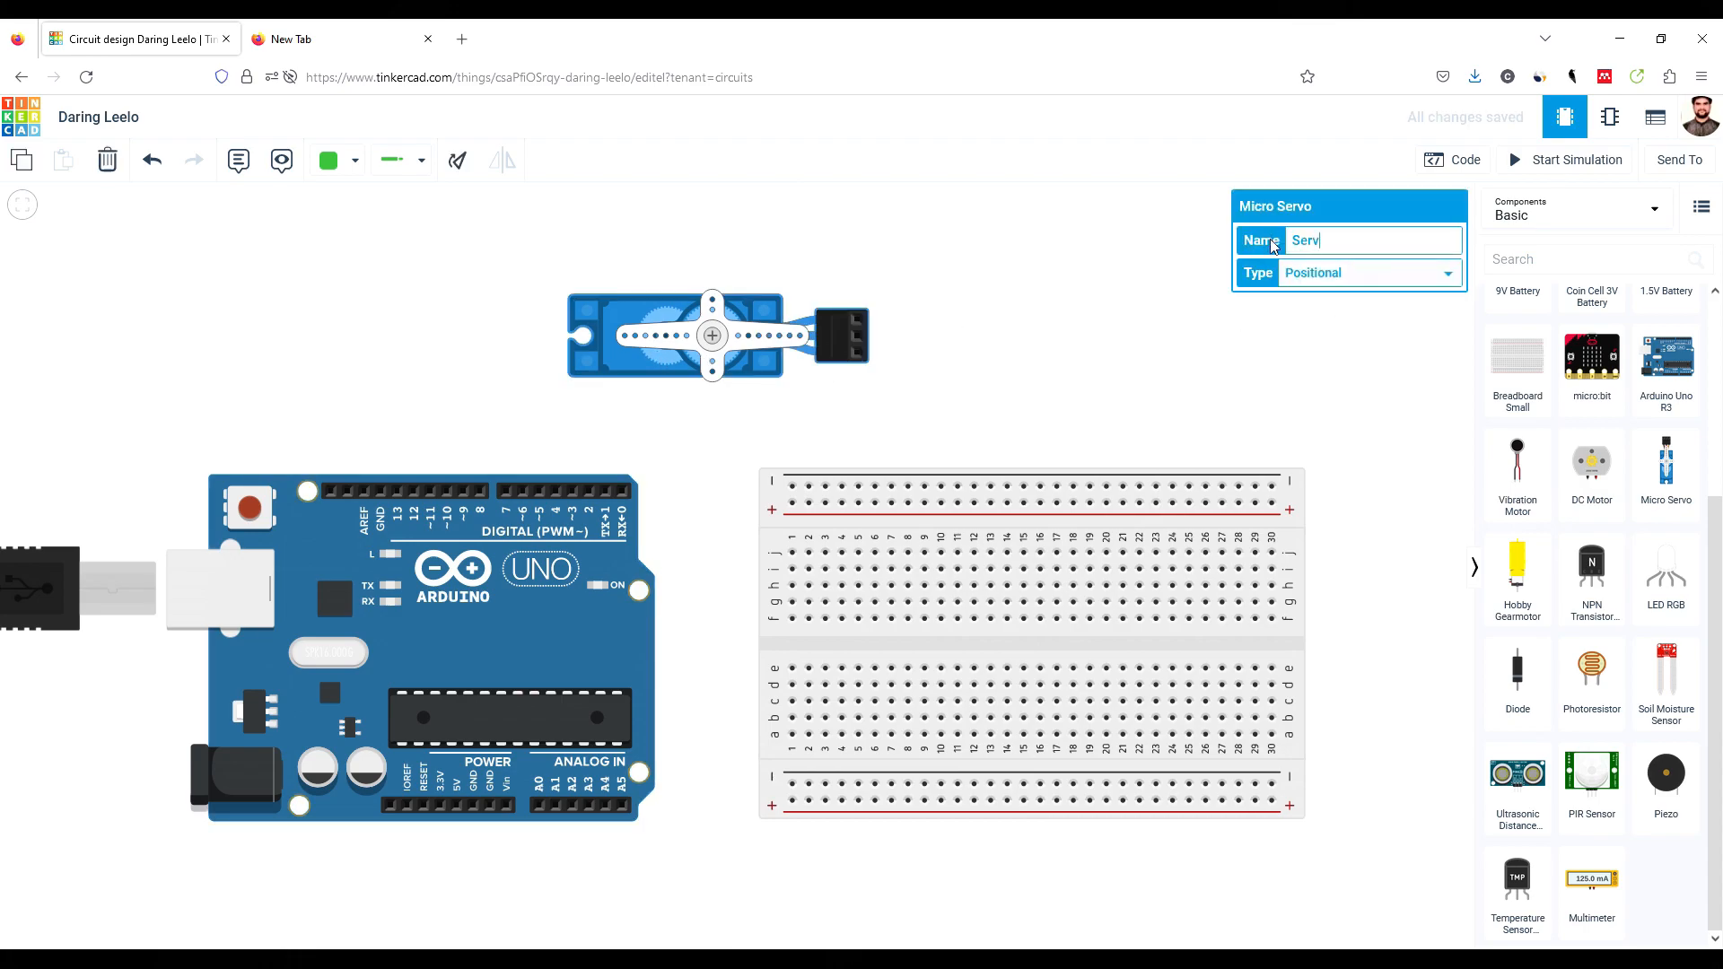
{"action": "left_click", "coordinate": [1321, 311]}
{"action": "left_click", "coordinate": [766, 346]}
{"action": "left_click", "coordinate": [1411, 273]}
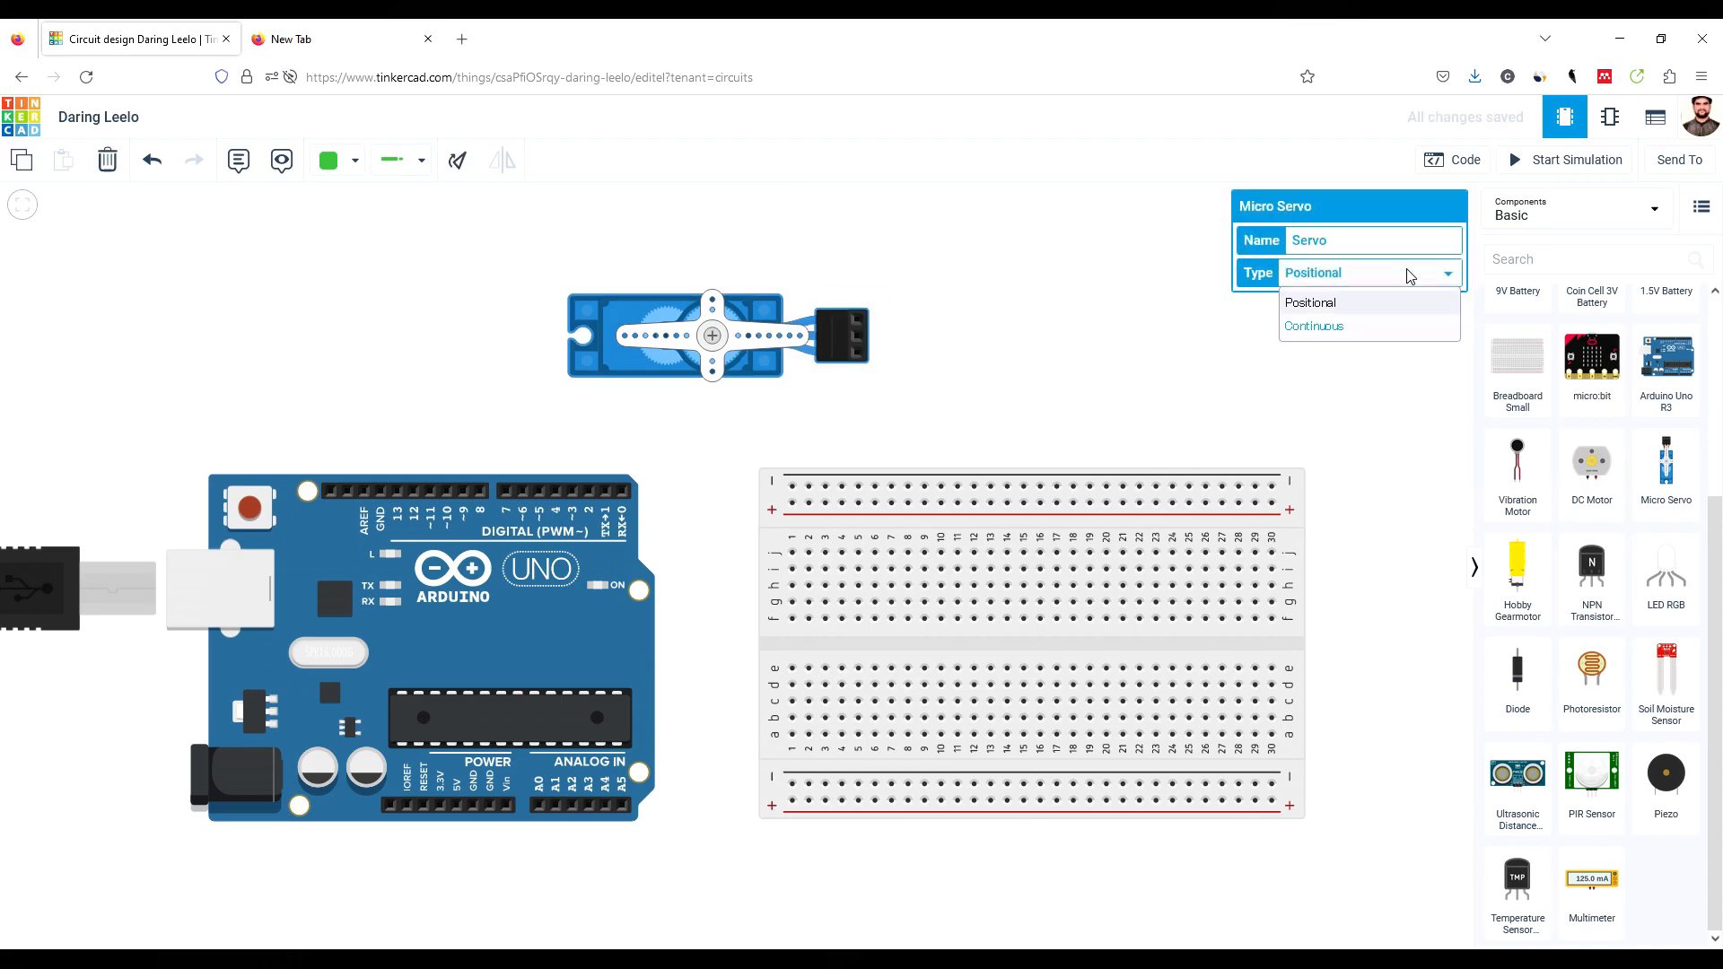
{"action": "left_click", "coordinate": [1326, 327]}
{"action": "left_click", "coordinate": [1154, 329]}
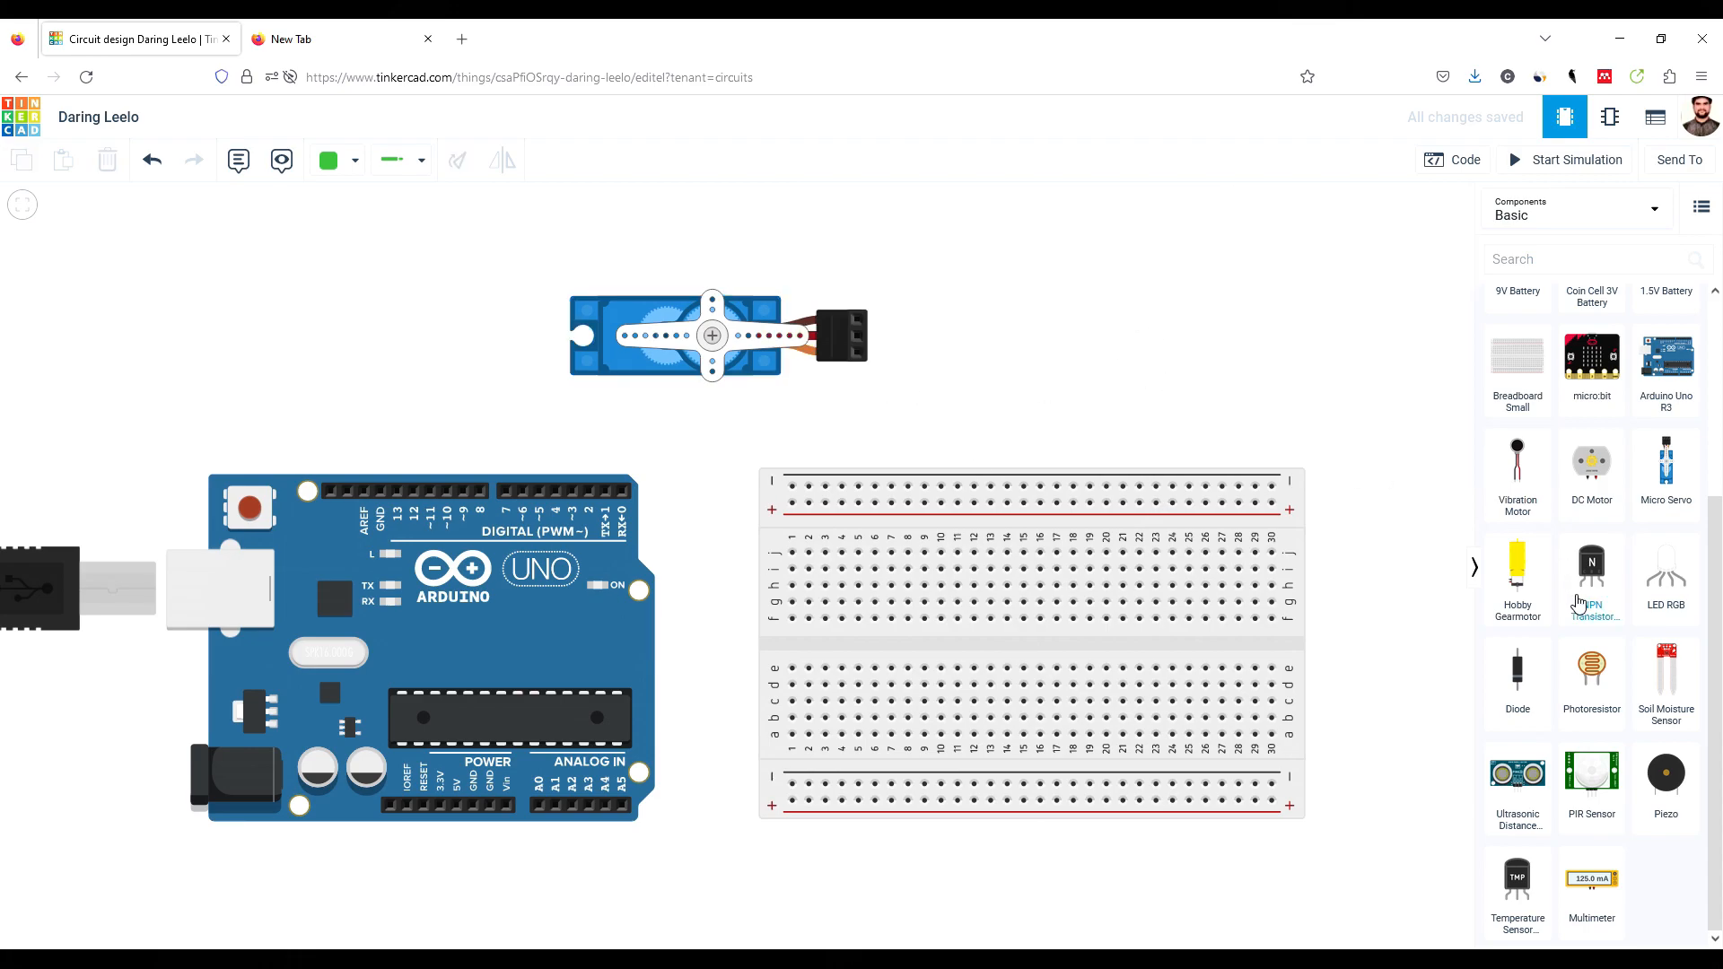
Step: Add a 9V battery above the breadboard and name it "Battery"
{"action": "scroll", "coordinate": [1562, 574], "scroll_direction": "up", "scroll_amount": 3}
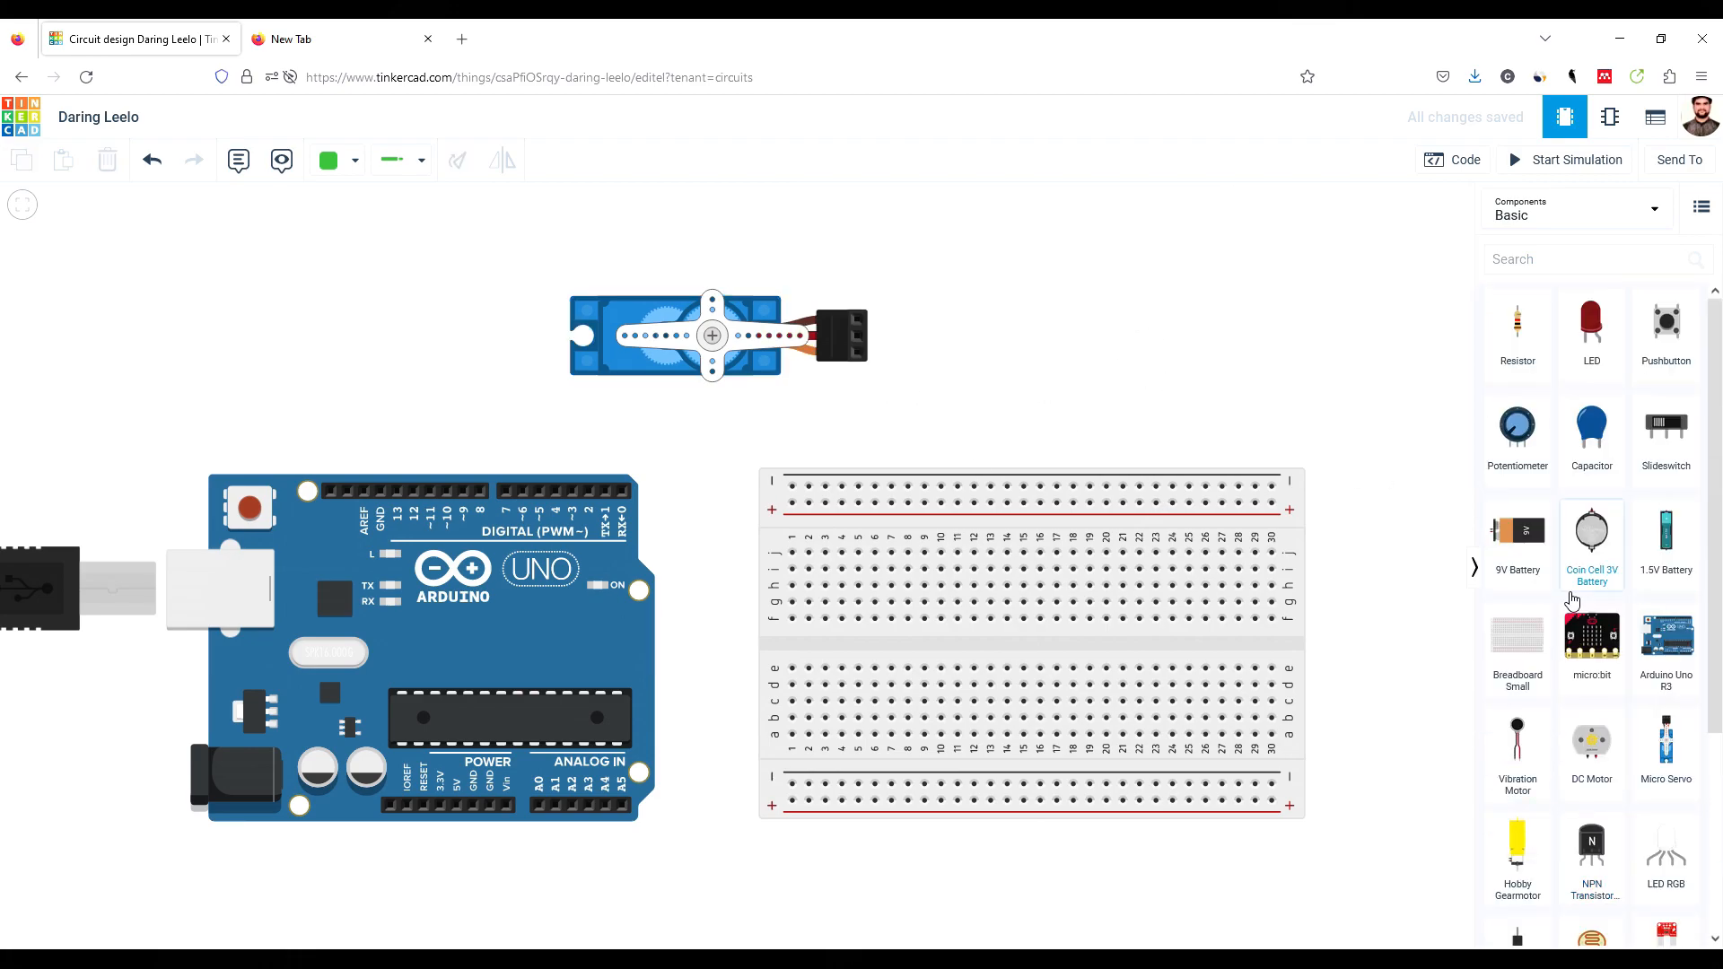
{"action": "left_click_drag", "start_coordinate": [1530, 545], "coordinate": [1032, 363]}
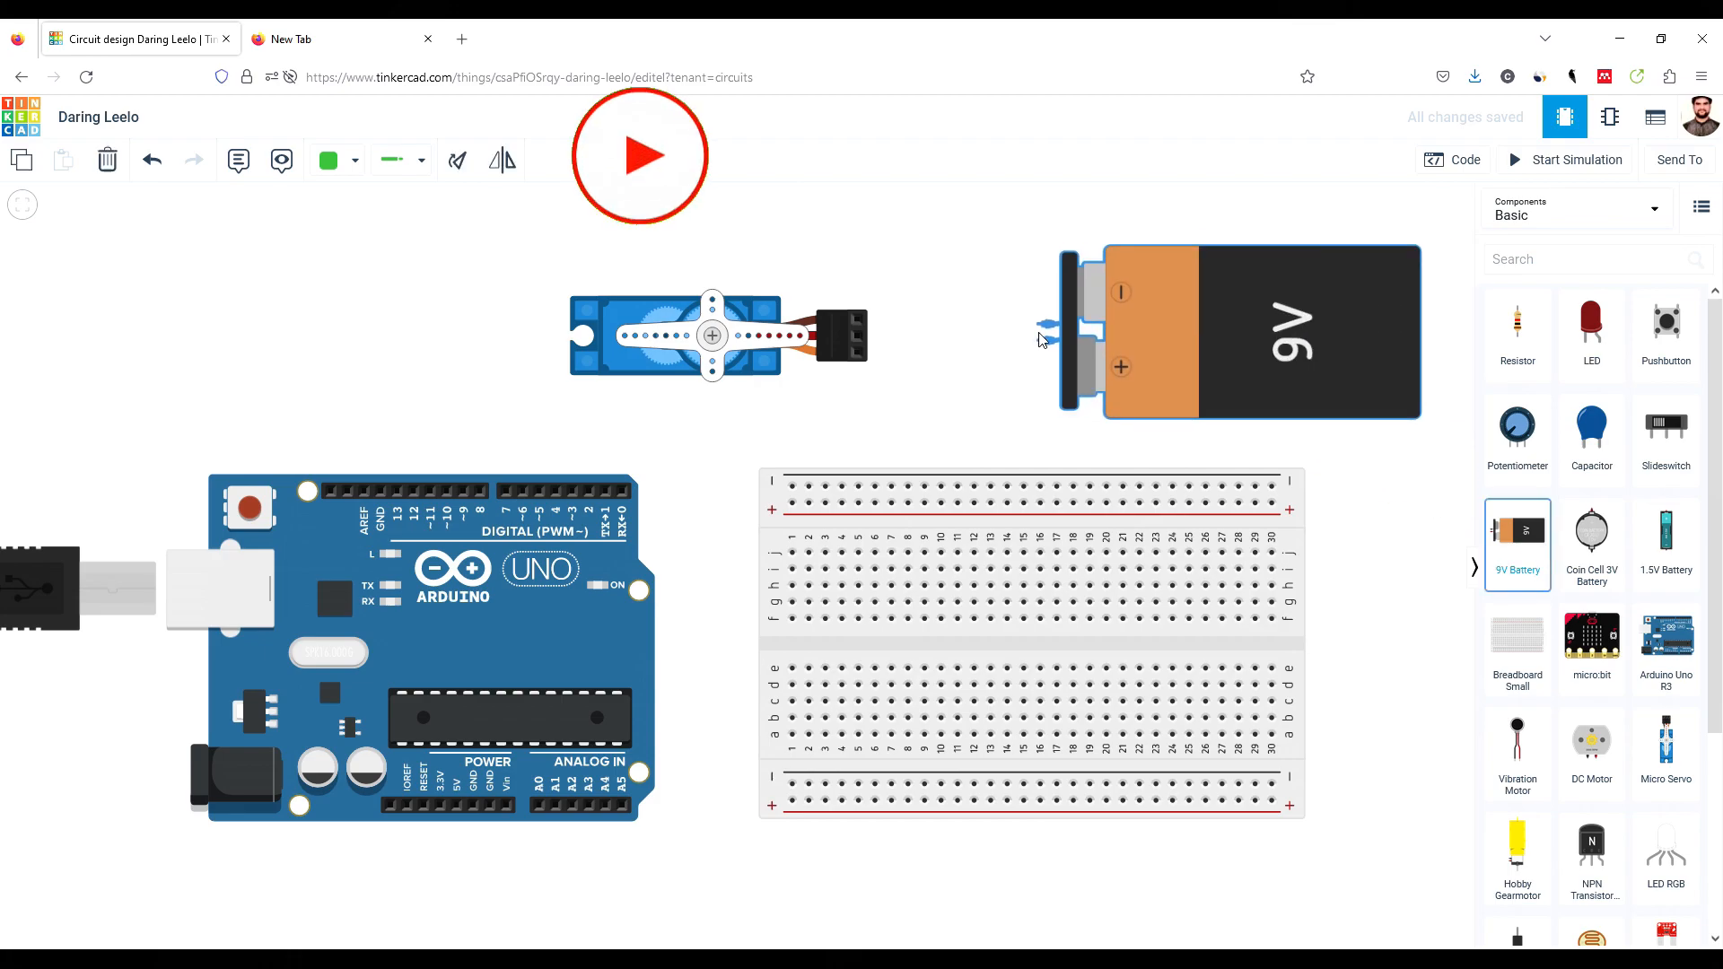
{"action": "left_click", "coordinate": [1032, 363]}
{"action": "left_click", "coordinate": [1073, 377]}
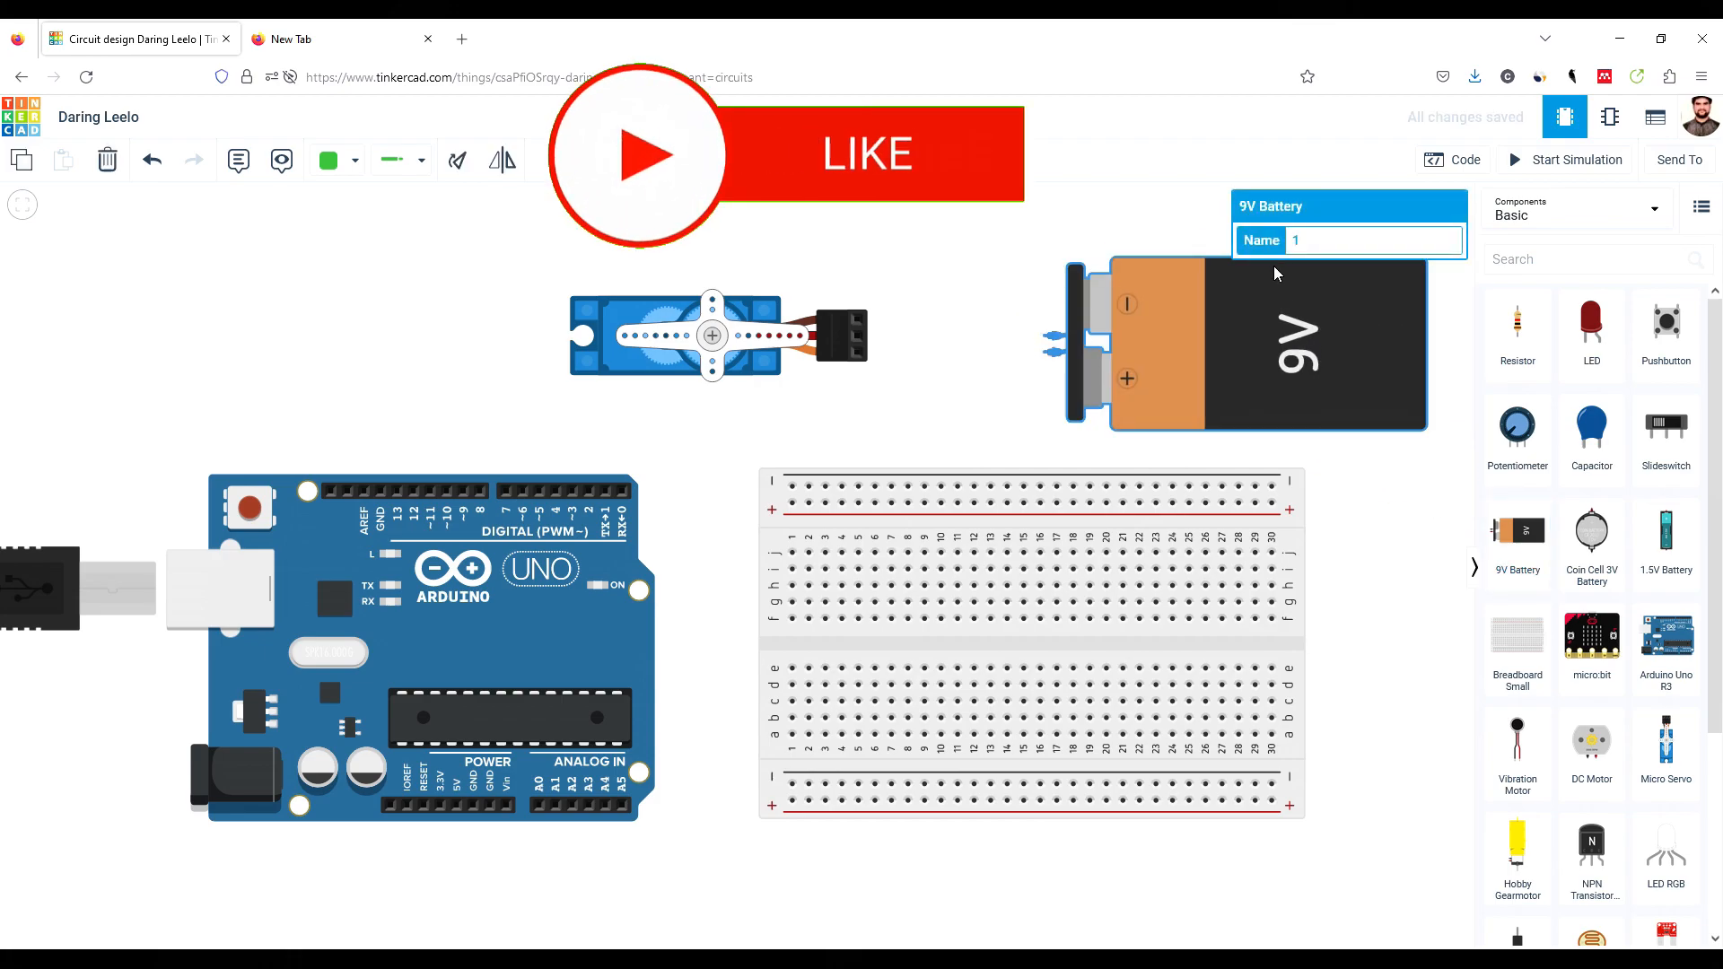
{"action": "double_click", "coordinate": [1294, 241]}
{"action": "type", "text": "Battery"}
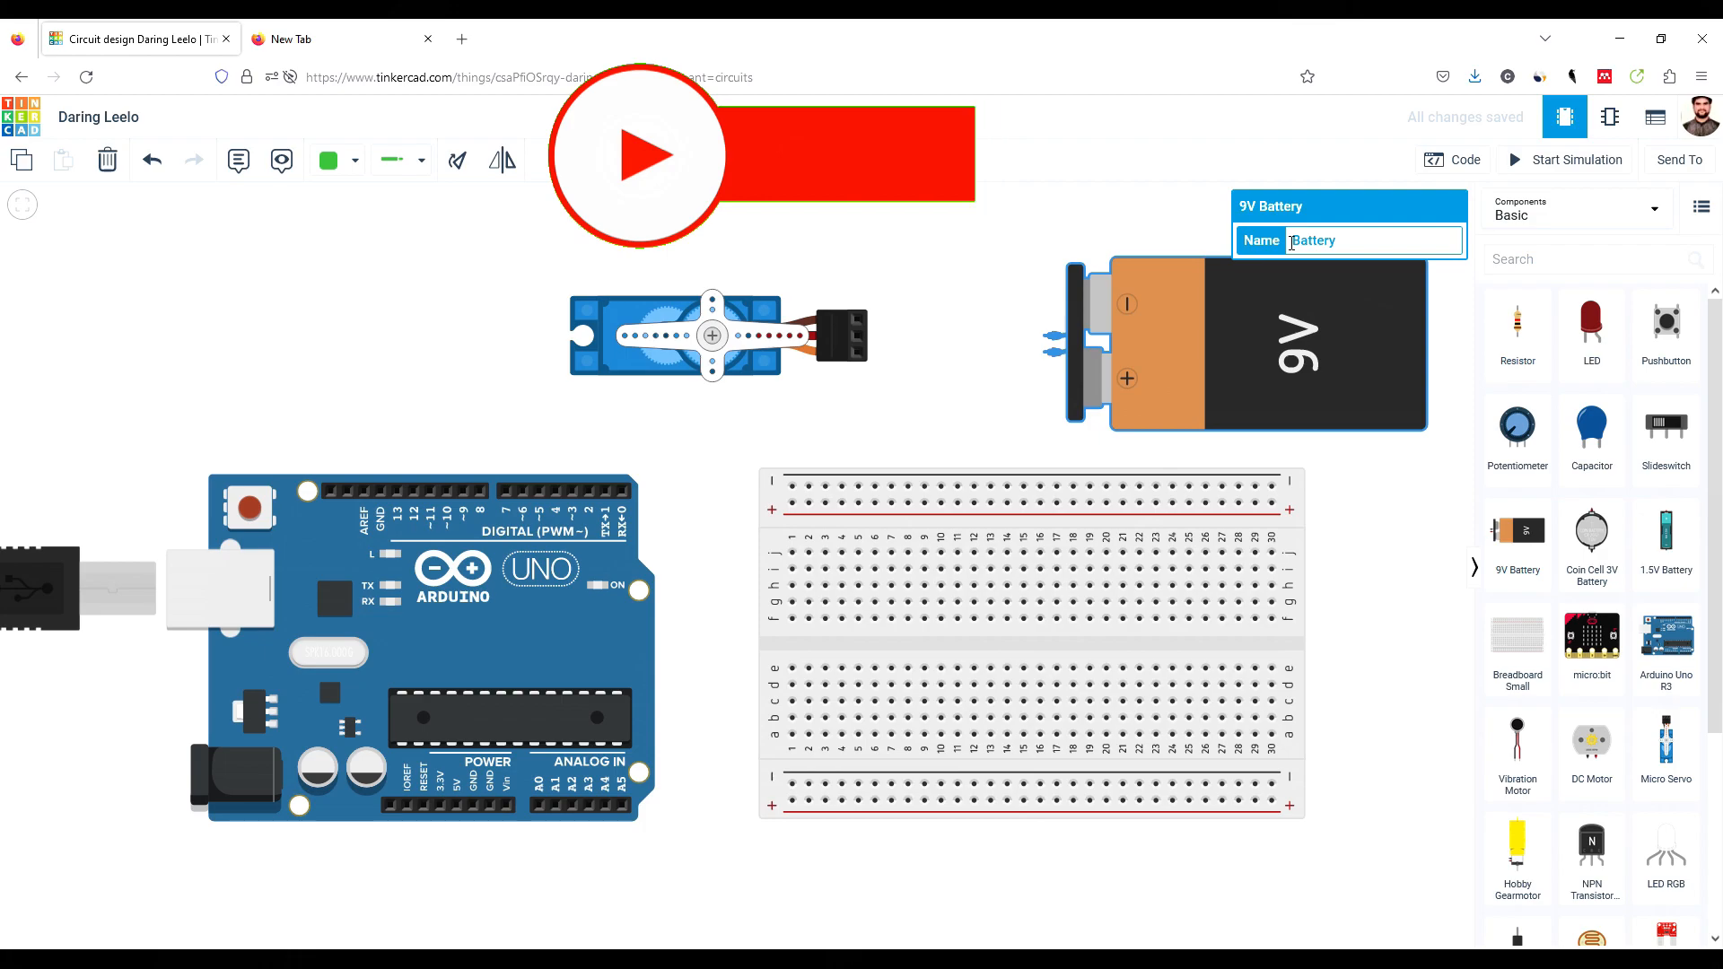
{"action": "left_click", "coordinate": [1382, 616]}
Step: Wire the battery's positive and negative terminals to the breadboard's upper positive and negative rails with neatly squared bends
{"action": "left_click", "coordinate": [1050, 352]}
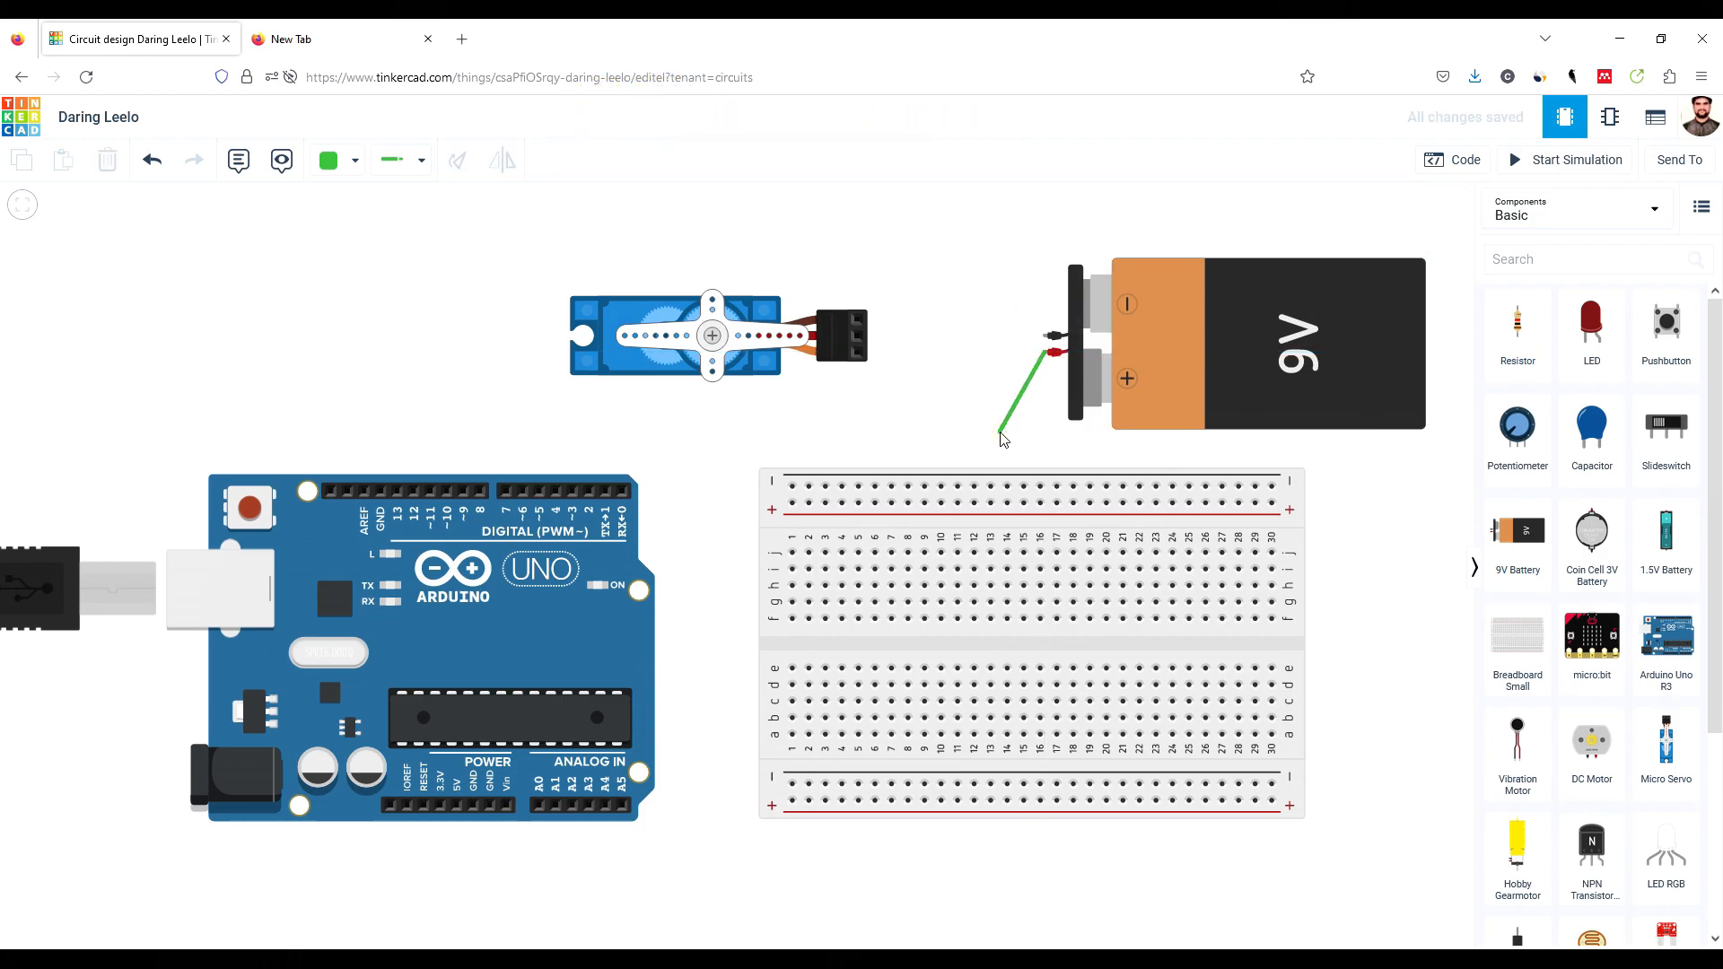
{"action": "left_click", "coordinate": [1004, 355]}
{"action": "left_click", "coordinate": [1007, 504]}
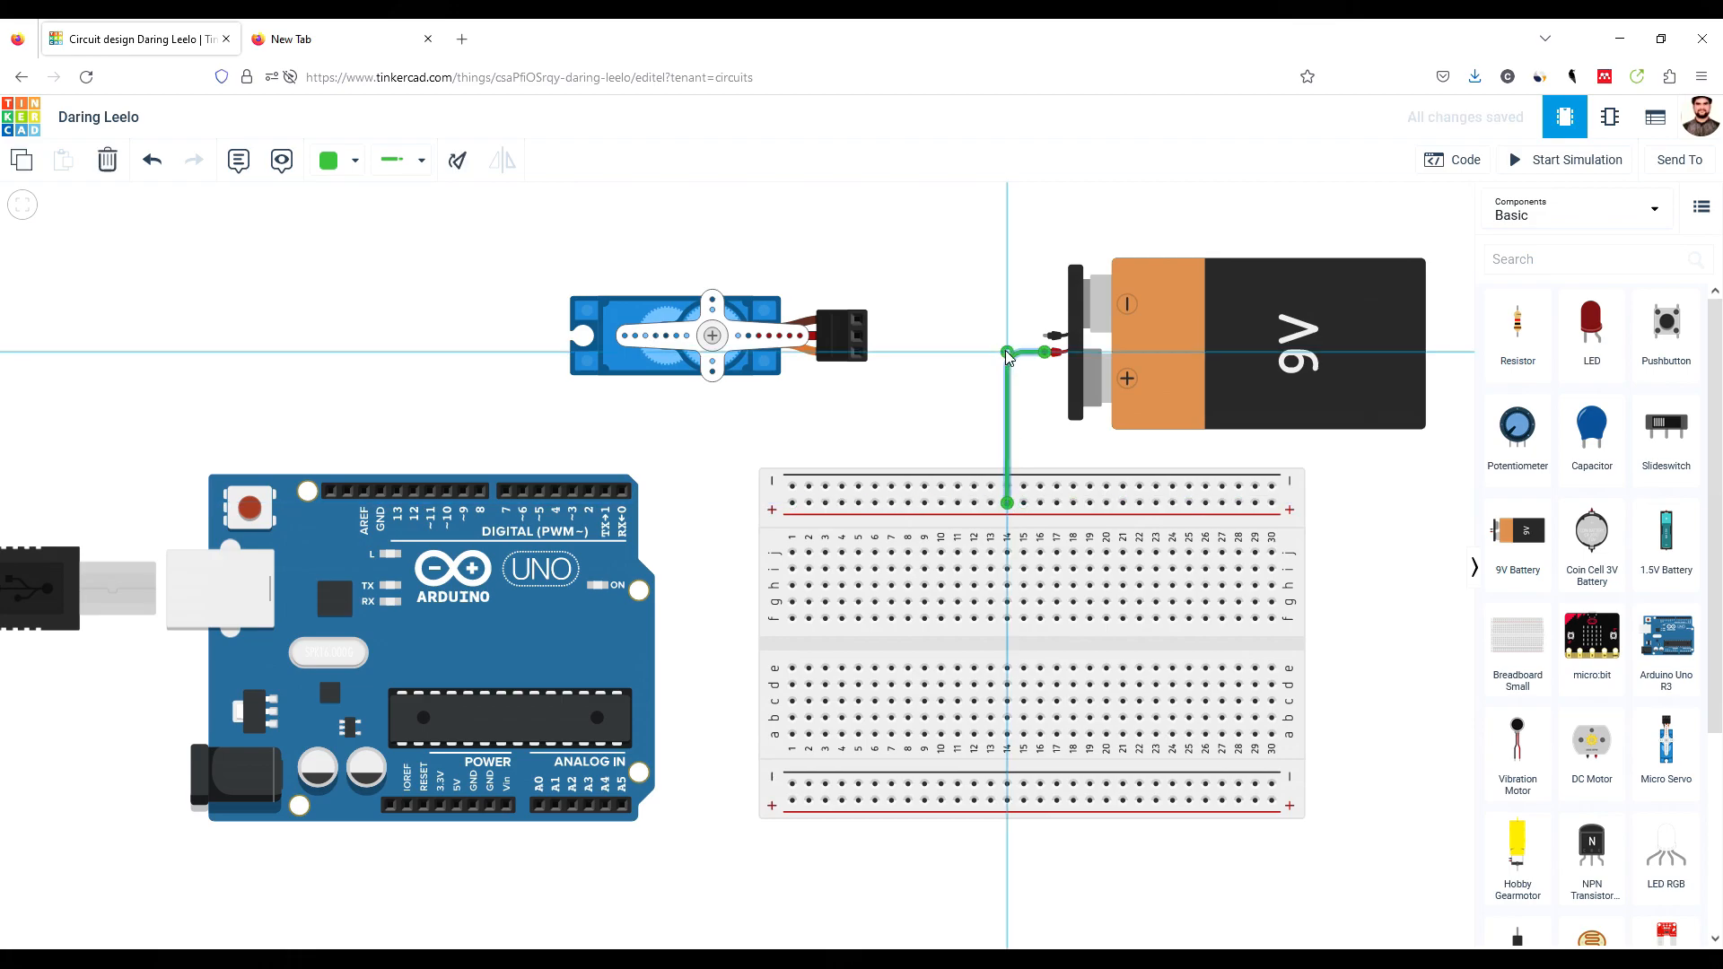
{"action": "left_click", "coordinate": [1047, 337]}
{"action": "left_click", "coordinate": [971, 338]}
{"action": "left_click", "coordinate": [974, 486]}
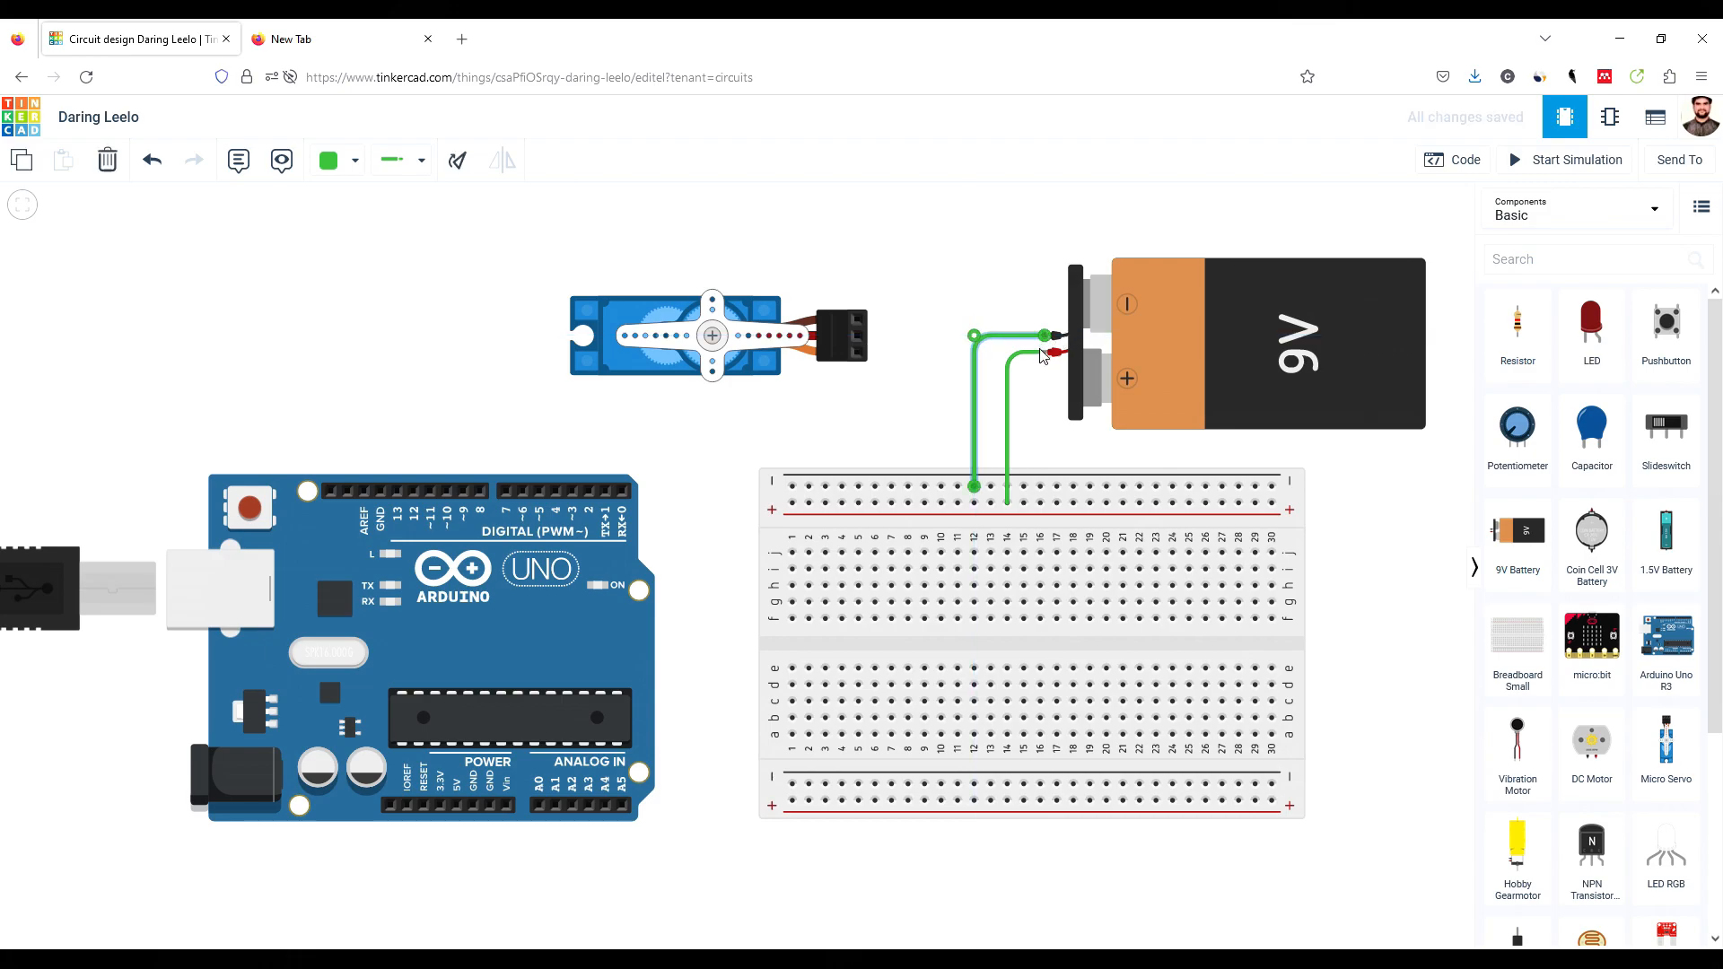
{"action": "left_click", "coordinate": [1007, 386]}
{"action": "left_click_drag", "start_coordinate": [1005, 358], "coordinate": [1005, 353]}
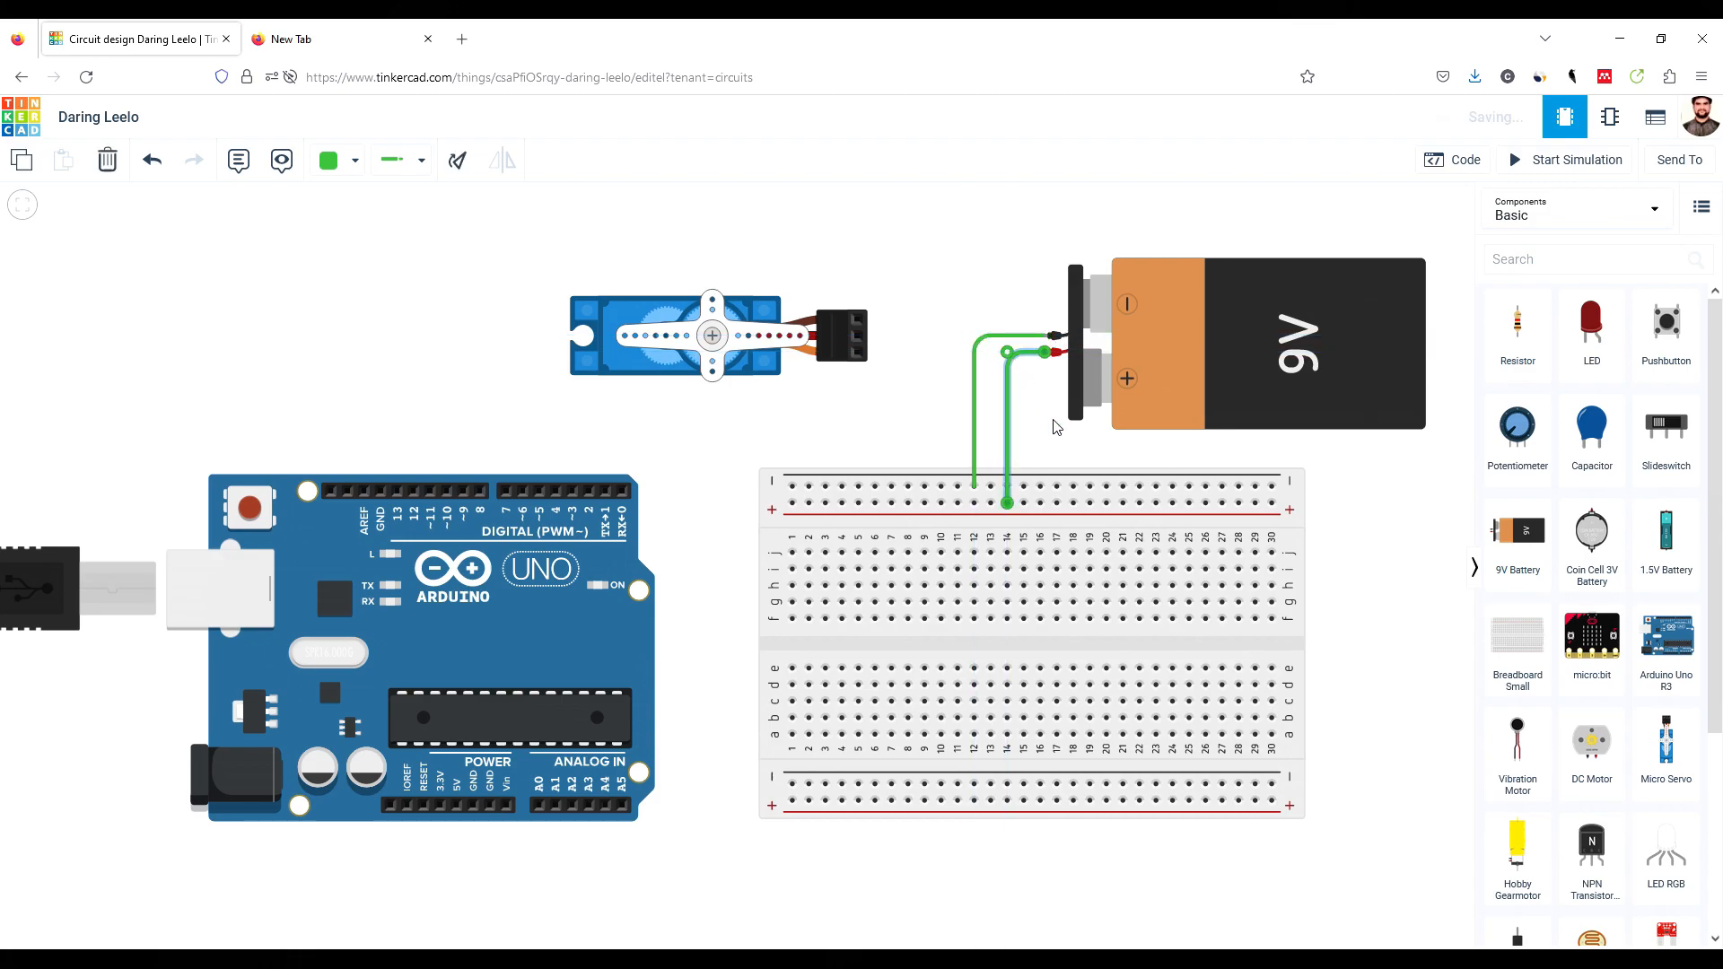
Step: Colour the battery's negative wire black and its positive wire red
{"action": "left_click", "coordinate": [978, 436]}
{"action": "left_click", "coordinate": [975, 436]}
{"action": "left_click", "coordinate": [343, 164]}
{"action": "left_click", "coordinate": [363, 219]}
{"action": "left_click", "coordinate": [1008, 417]}
{"action": "left_click", "coordinate": [351, 161]}
{"action": "left_click", "coordinate": [364, 248]}
{"action": "left_click", "coordinate": [951, 289]}
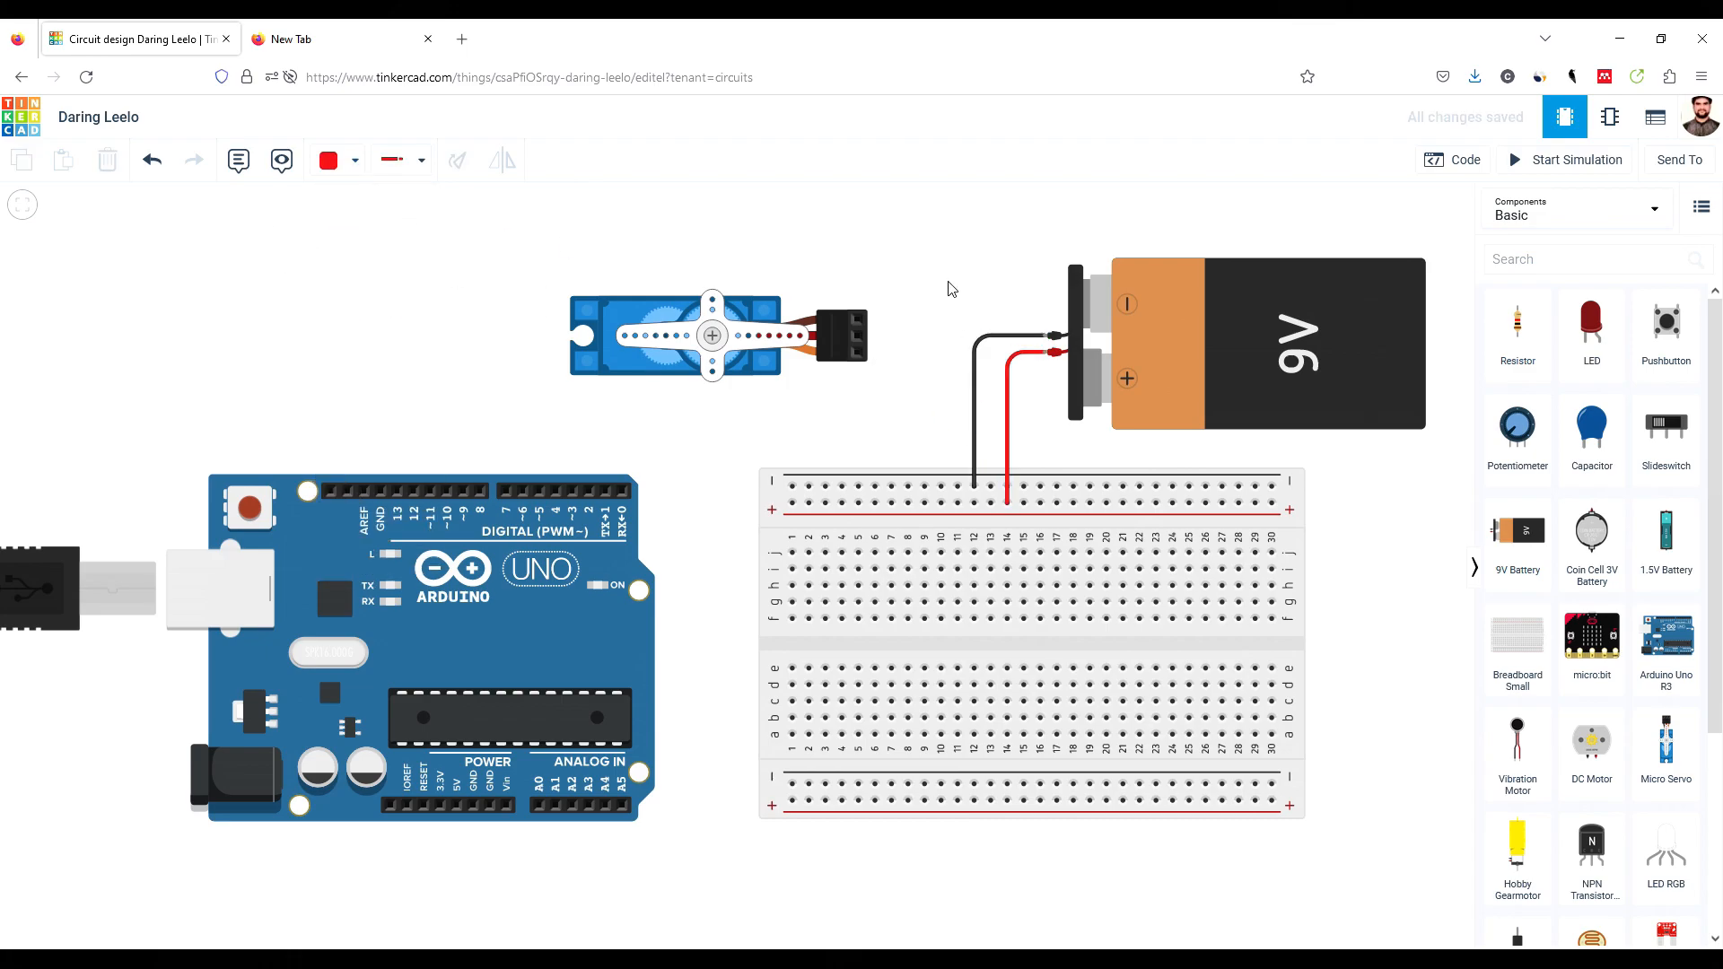
Step: Wire the servo's ground pin to the upper negative rail in black and its power pin to the upper positive rail in red
{"action": "left_click", "coordinate": [862, 321]}
{"action": "left_click", "coordinate": [909, 319]}
{"action": "left_click", "coordinate": [909, 486]}
{"action": "left_click", "coordinate": [858, 356]}
{"action": "left_click", "coordinate": [860, 504]}
{"action": "left_click", "coordinate": [908, 404]}
{"action": "left_click", "coordinate": [355, 160]}
{"action": "left_click", "coordinate": [347, 218]}
Step: Wire the servo's signal pin to the Arduino's digital pin 9, routing it with straight bends above the board
{"action": "left_click", "coordinate": [859, 335]}
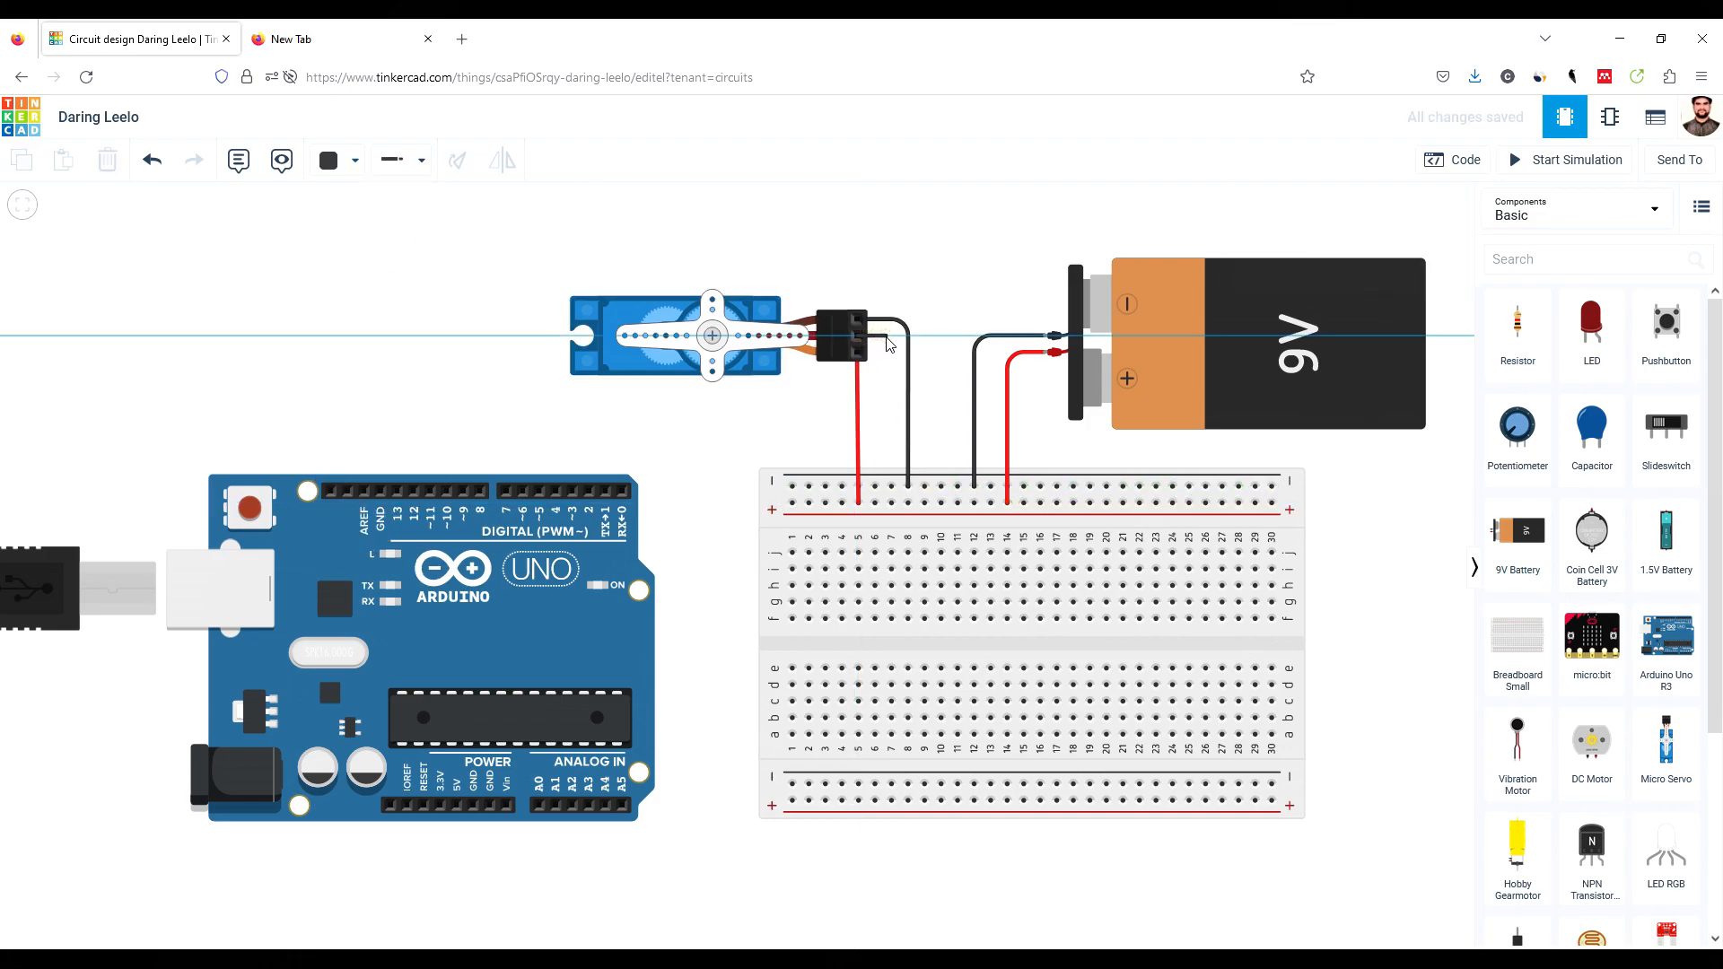
{"action": "left_click", "coordinate": [886, 429]}
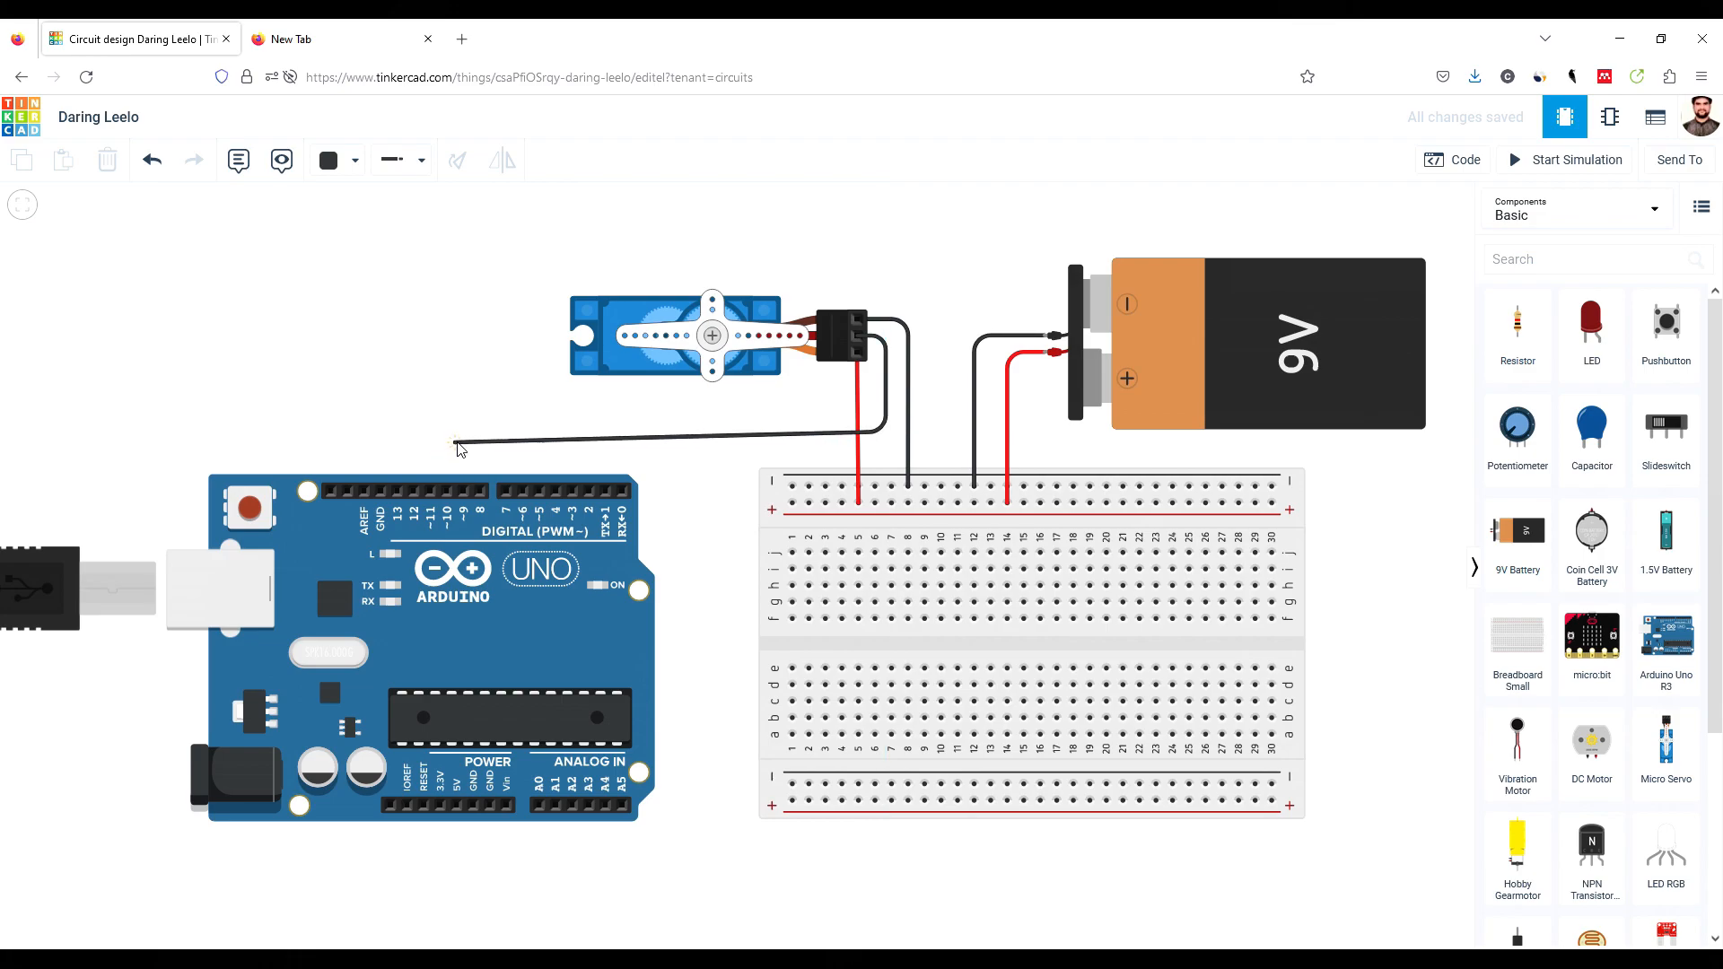
{"action": "left_click", "coordinate": [469, 439]}
{"action": "left_click", "coordinate": [463, 491]}
{"action": "left_click_drag", "start_coordinate": [470, 441], "coordinate": [464, 432]}
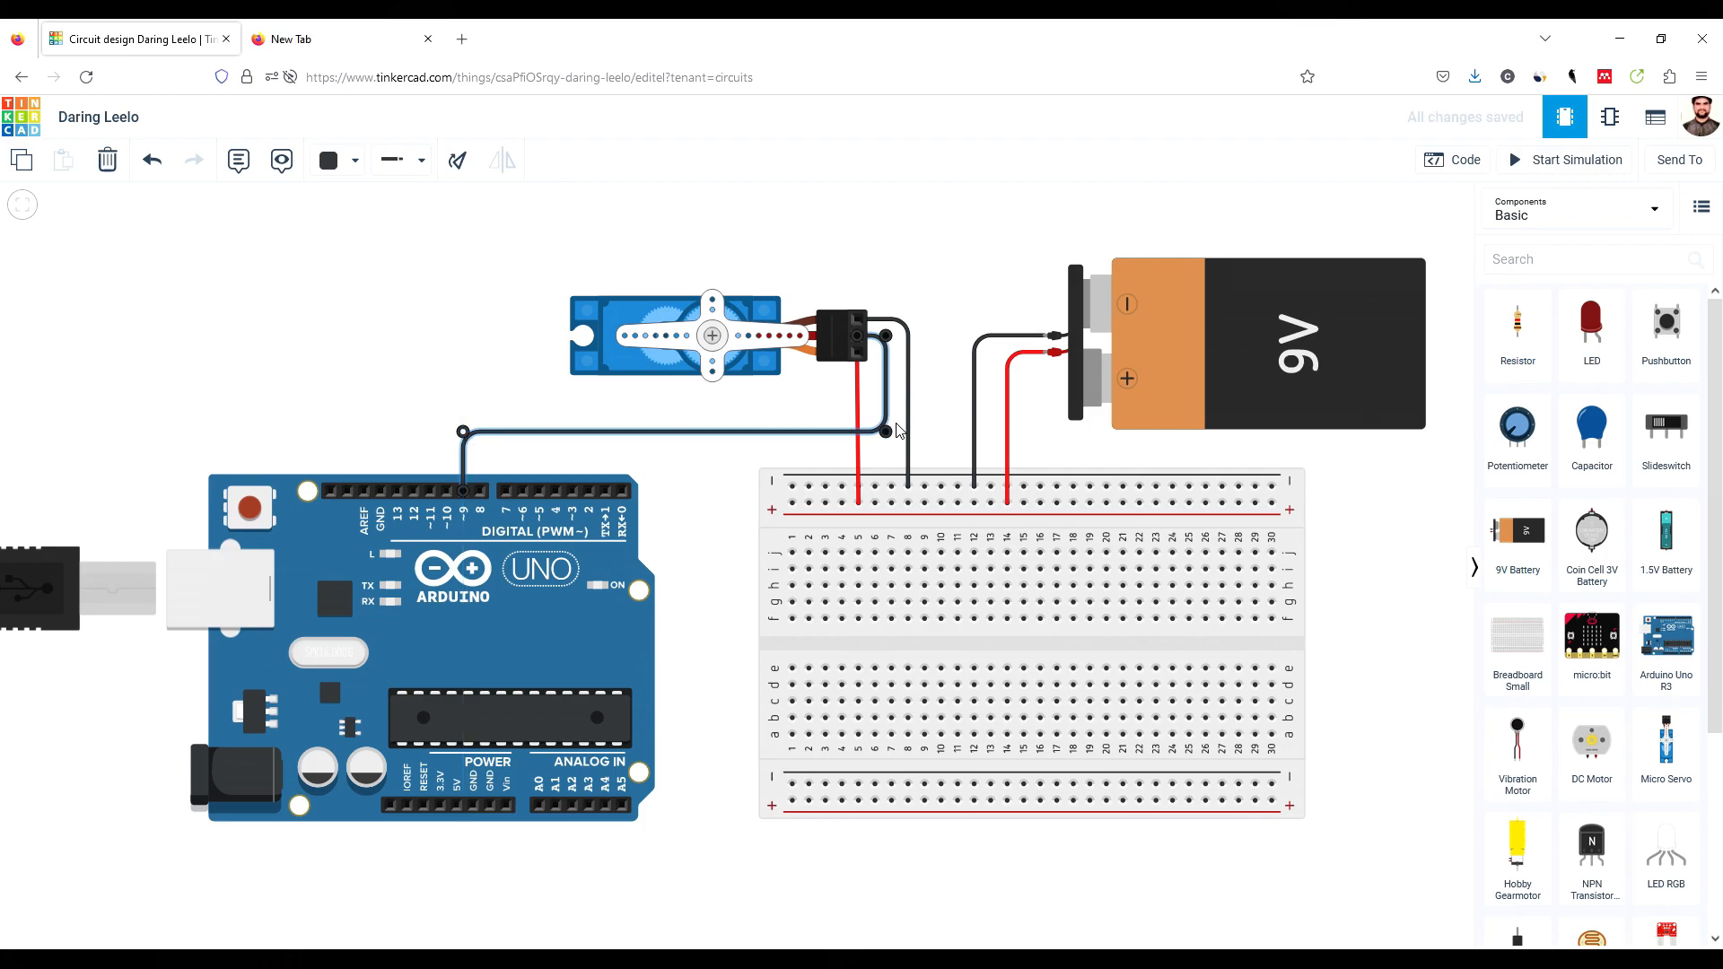
{"action": "left_click_drag", "start_coordinate": [887, 430], "coordinate": [886, 431]}
{"action": "left_click", "coordinate": [335, 166]}
{"action": "left_click", "coordinate": [364, 312]}
{"action": "left_click", "coordinate": [348, 169]}
{"action": "left_click", "coordinate": [363, 278]}
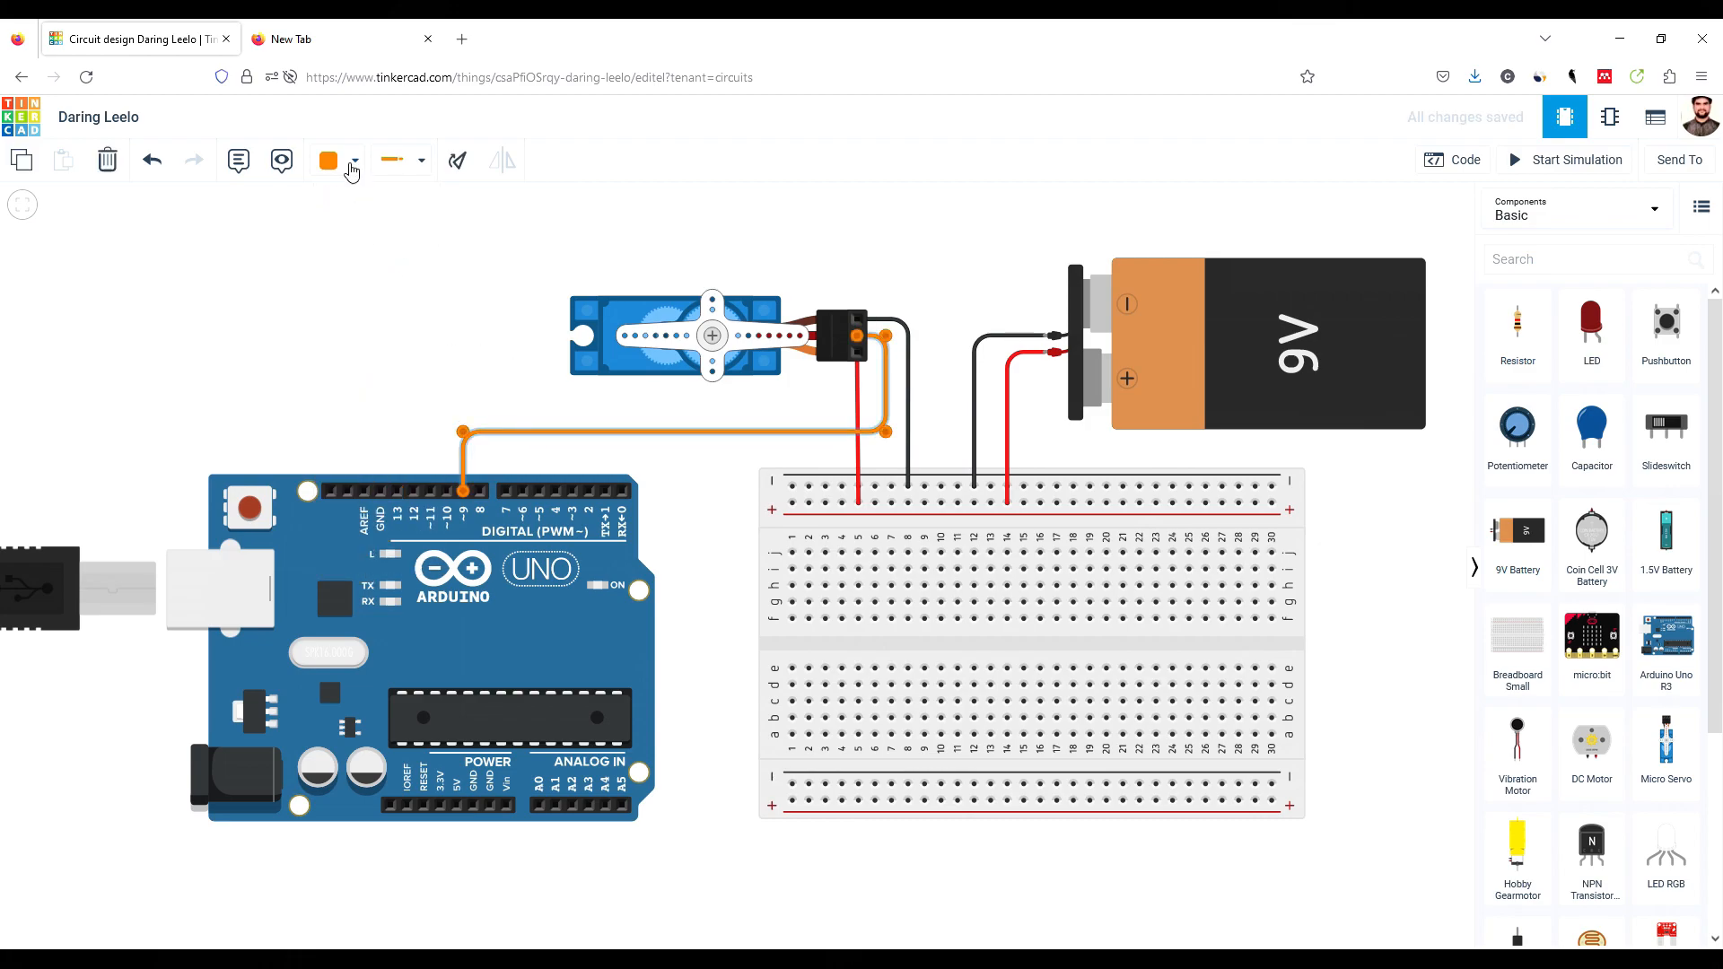
Step: Colour the servo's signal wire blue
{"action": "left_click", "coordinate": [354, 170]}
{"action": "left_click", "coordinate": [363, 398]}
{"action": "left_click", "coordinate": [463, 290]}
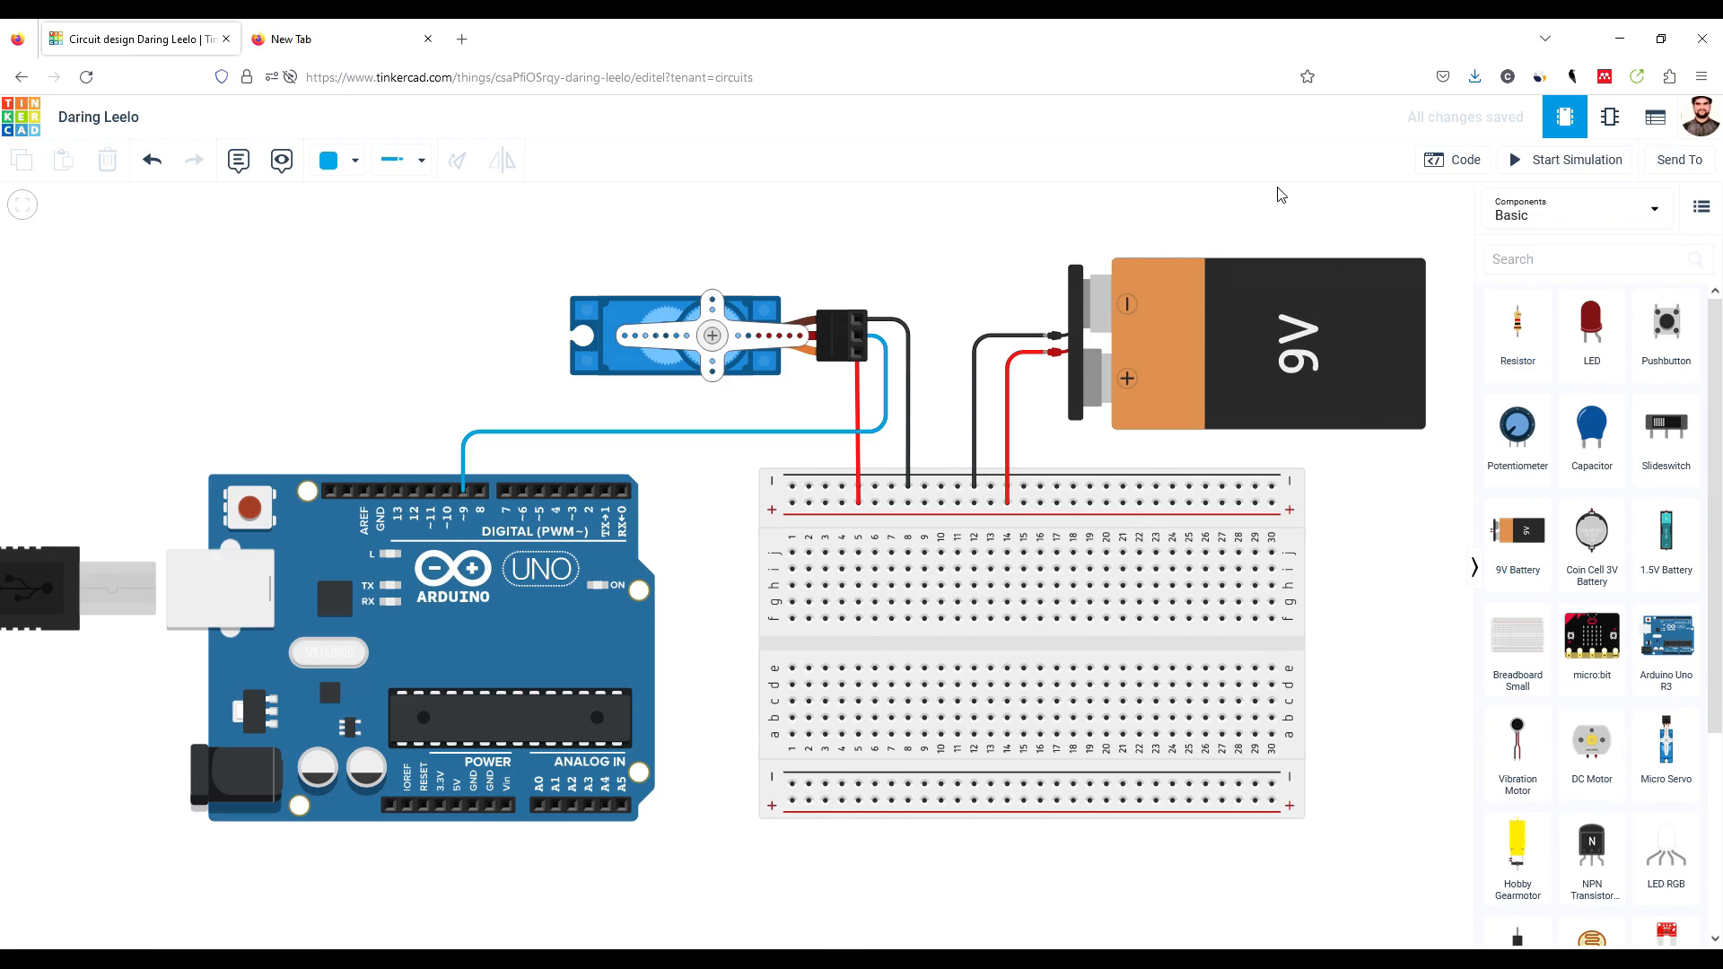
Step: Place a potentiometer on breadboard columns 11 to 13, name it "Pot" and set its resistance to 10 kΩ
{"action": "left_click_drag", "start_coordinate": [1518, 435], "coordinate": [980, 685]}
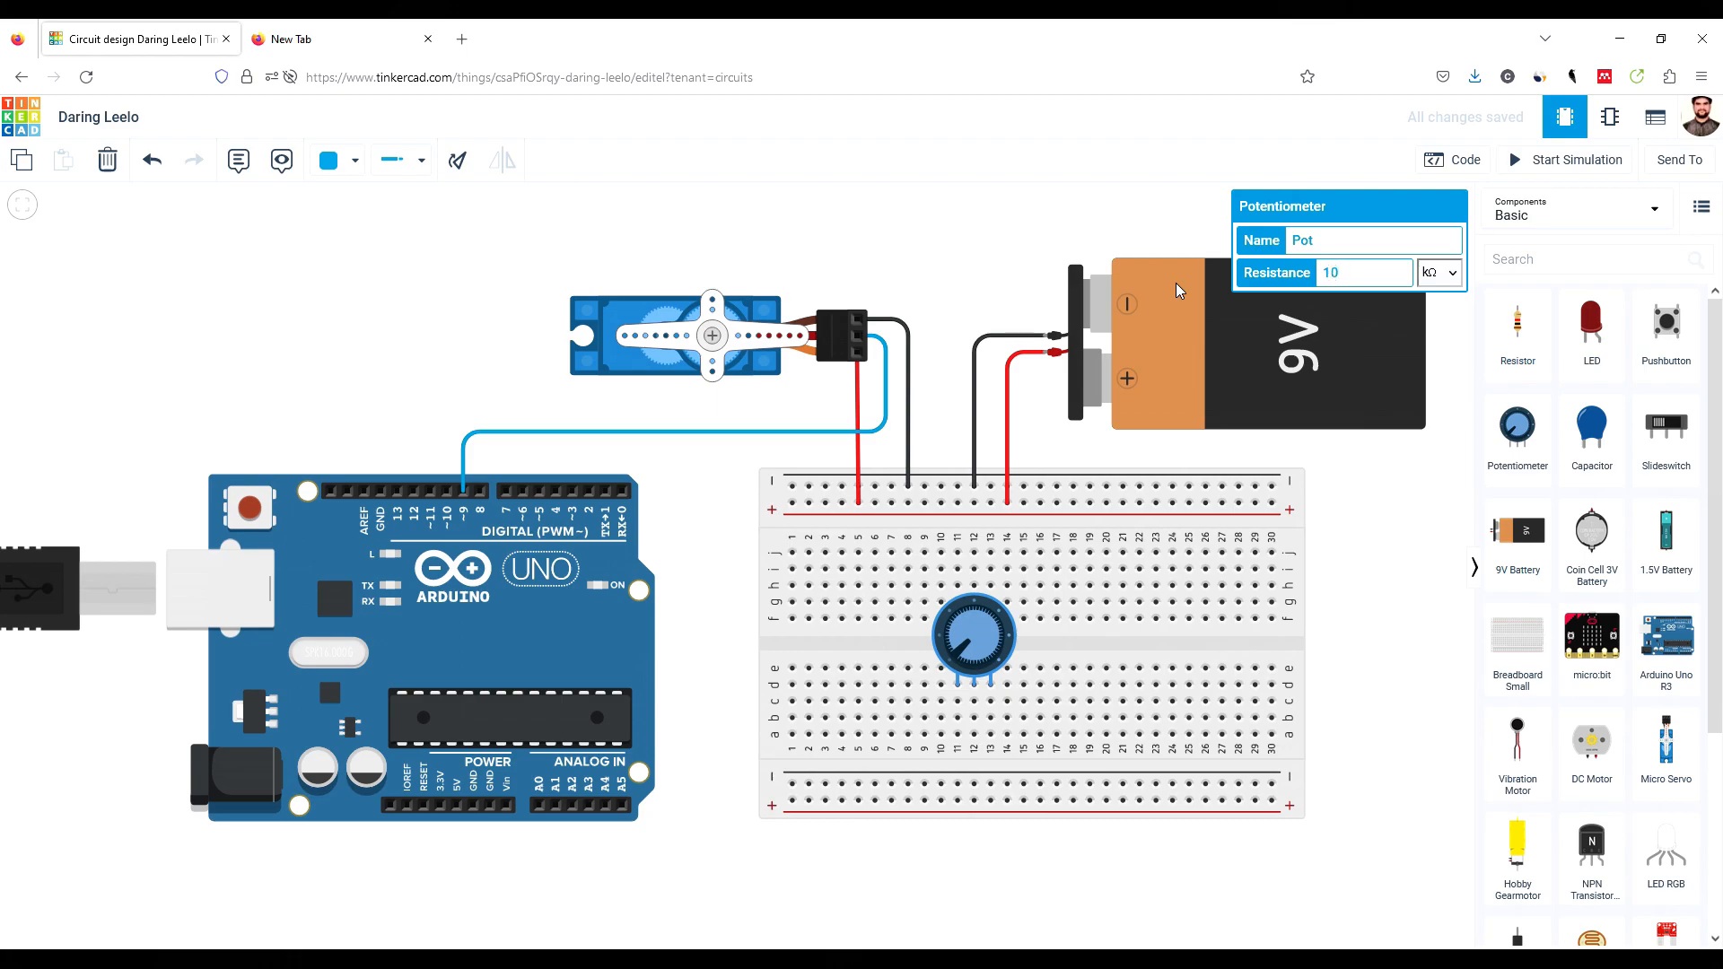
{"action": "left_click", "coordinate": [1368, 604]}
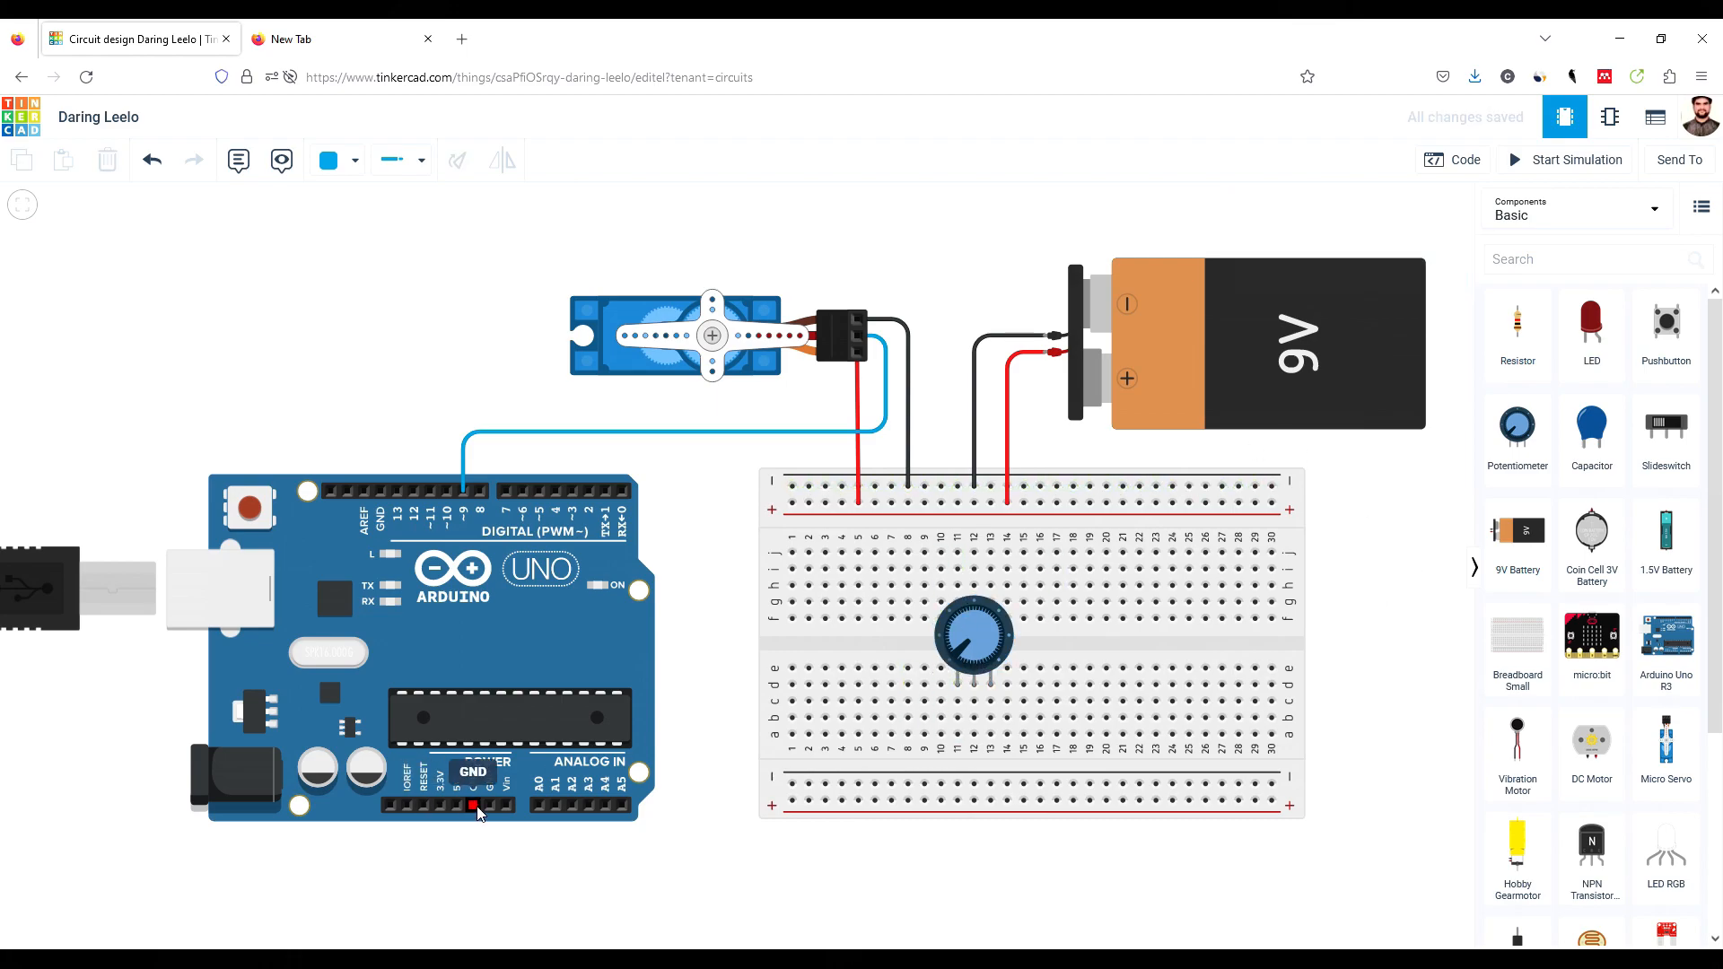
Step: Wire the Arduino's Vin pin to the breadboard's upper positive rail, straighten its bends and colour the wire red
{"action": "left_click", "coordinate": [508, 840]}
{"action": "left_click", "coordinate": [694, 839]}
{"action": "left_click", "coordinate": [694, 478]}
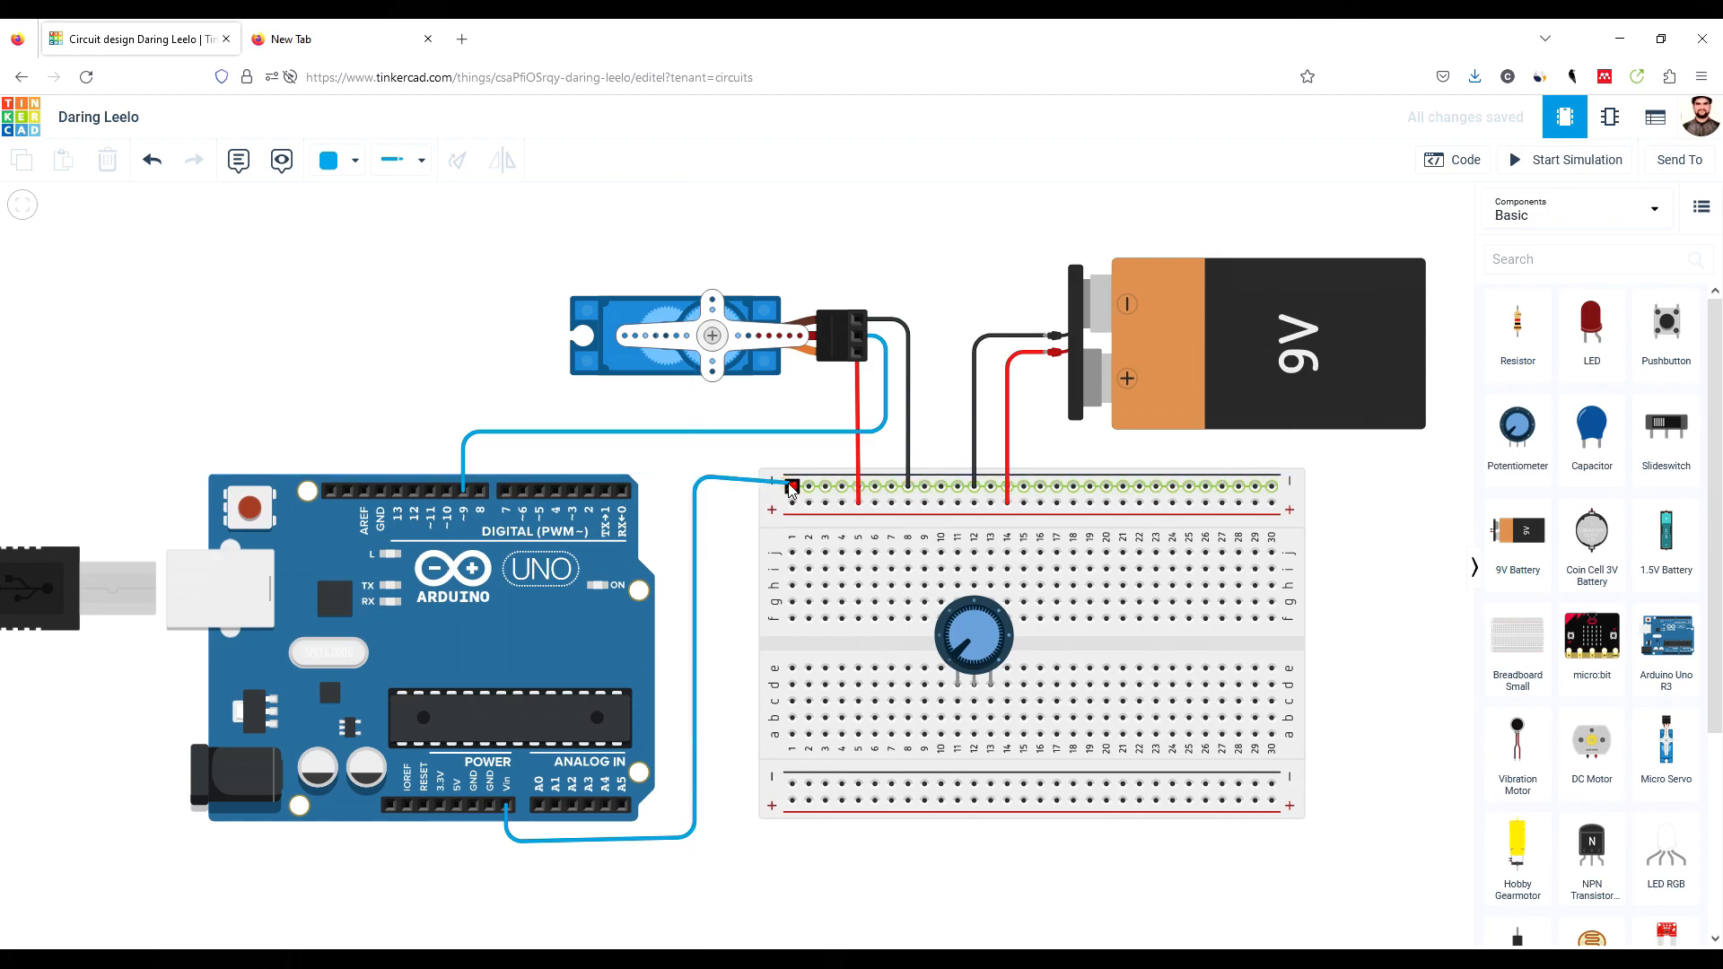
{"action": "left_click", "coordinate": [787, 485]}
{"action": "left_click_drag", "start_coordinate": [793, 486], "coordinate": [793, 503]}
{"action": "left_click_drag", "start_coordinate": [694, 475], "coordinate": [684, 500]}
{"action": "left_click_drag", "start_coordinate": [692, 835], "coordinate": [688, 841]}
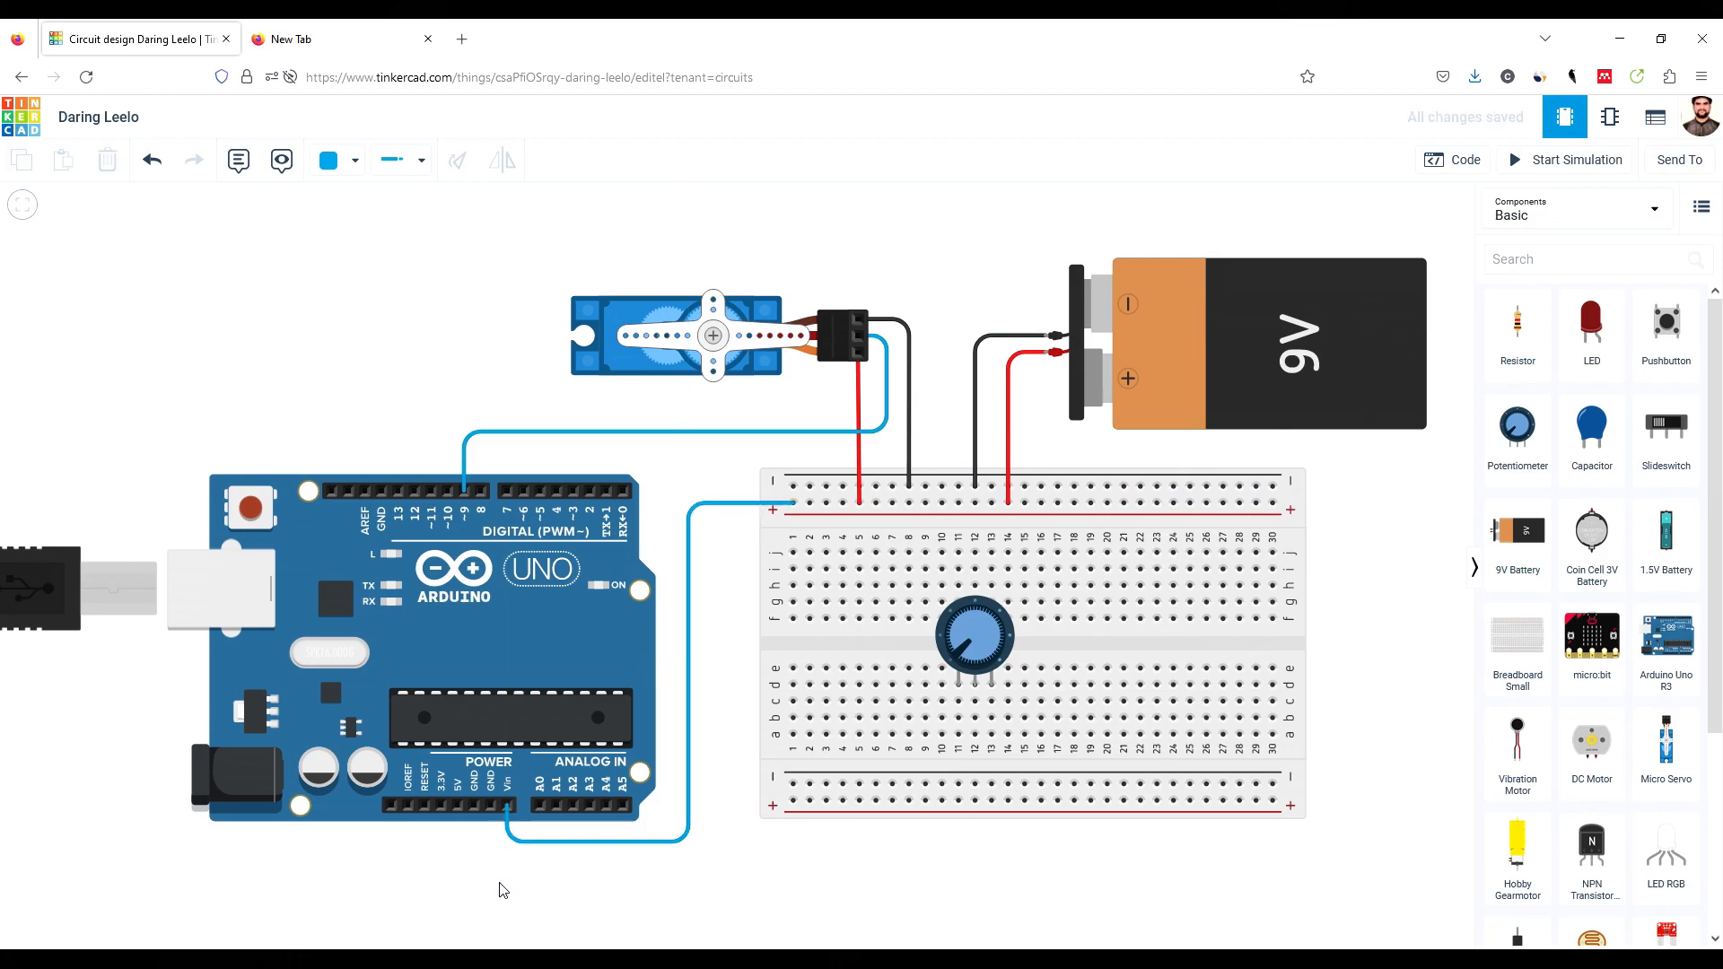
{"action": "left_click", "coordinate": [334, 163]}
{"action": "left_click", "coordinate": [364, 246]}
{"action": "left_click", "coordinate": [423, 296]}
Step: Wire the Arduino's GND pin next to Vin to the breadboard's upper negative rail and colour the wire black
{"action": "left_click", "coordinate": [492, 808]}
{"action": "left_click", "coordinate": [491, 859]}
{"action": "left_click", "coordinate": [715, 857]}
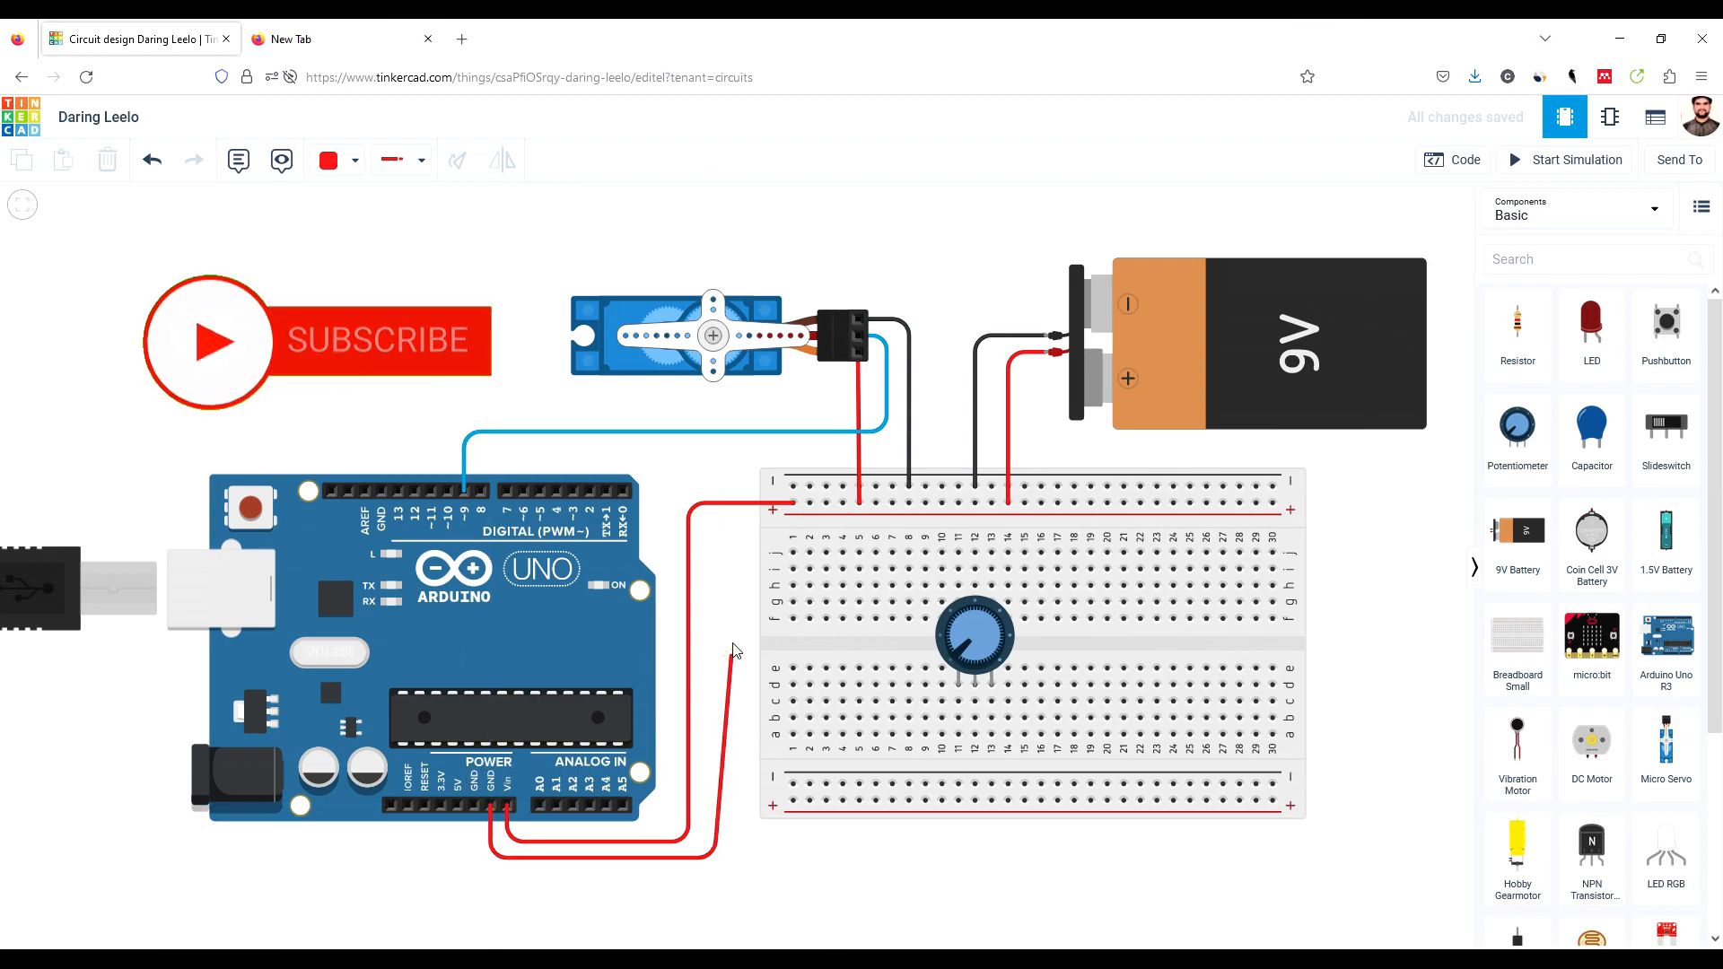
{"action": "left_click", "coordinate": [714, 484]}
{"action": "left_click", "coordinate": [794, 486]}
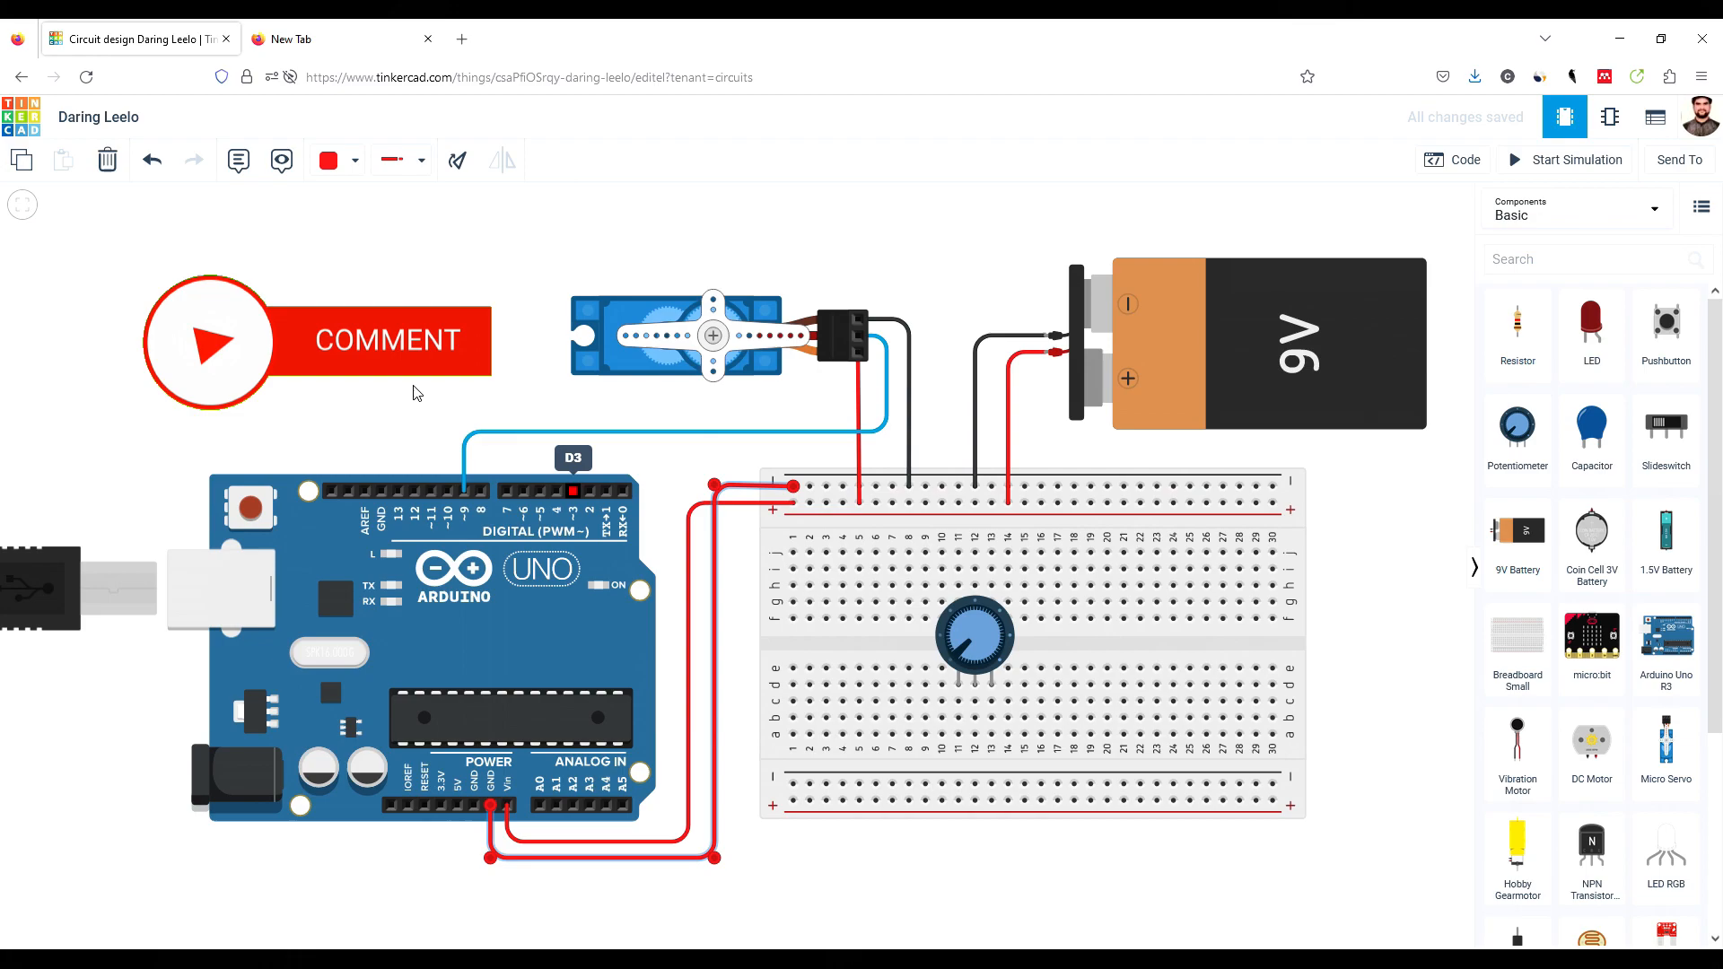
{"action": "left_click", "coordinate": [341, 160]}
{"action": "left_click", "coordinate": [346, 214]}
{"action": "left_click_drag", "start_coordinate": [717, 484], "coordinate": [719, 488]}
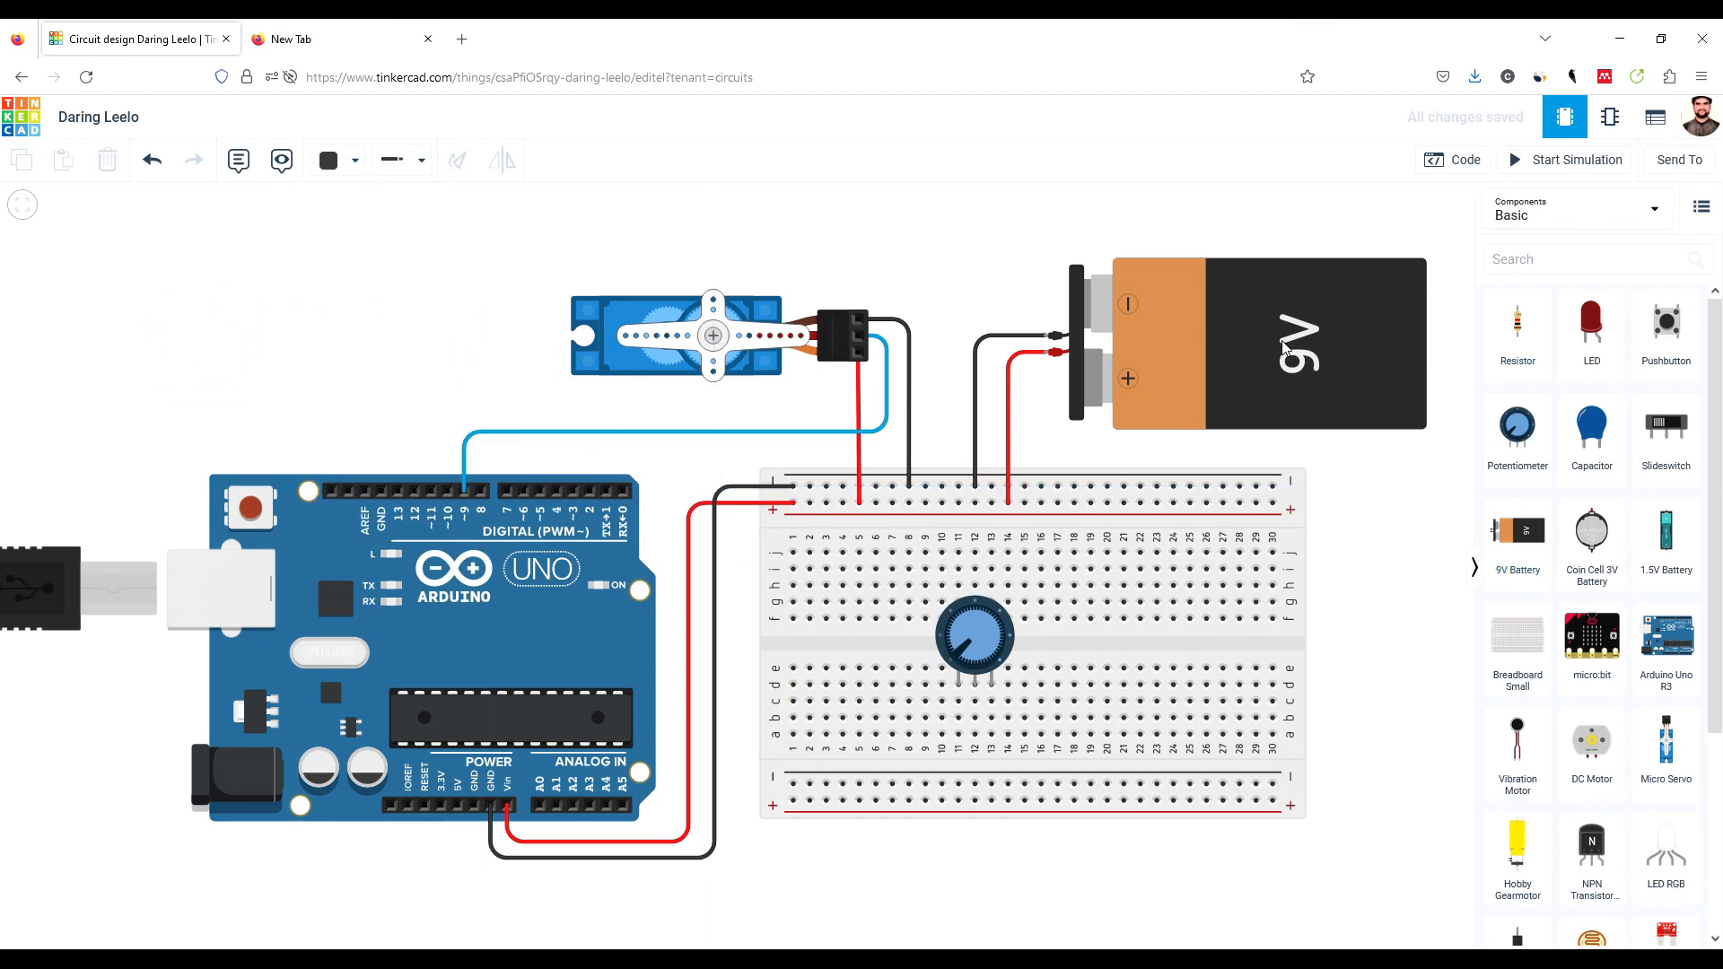
Step: Wire the Arduino's 5V pin to column 11, row a, below the potentiometer's first terminal and colour the wire red
{"action": "left_click", "coordinate": [458, 806]}
{"action": "left_click", "coordinate": [457, 893]}
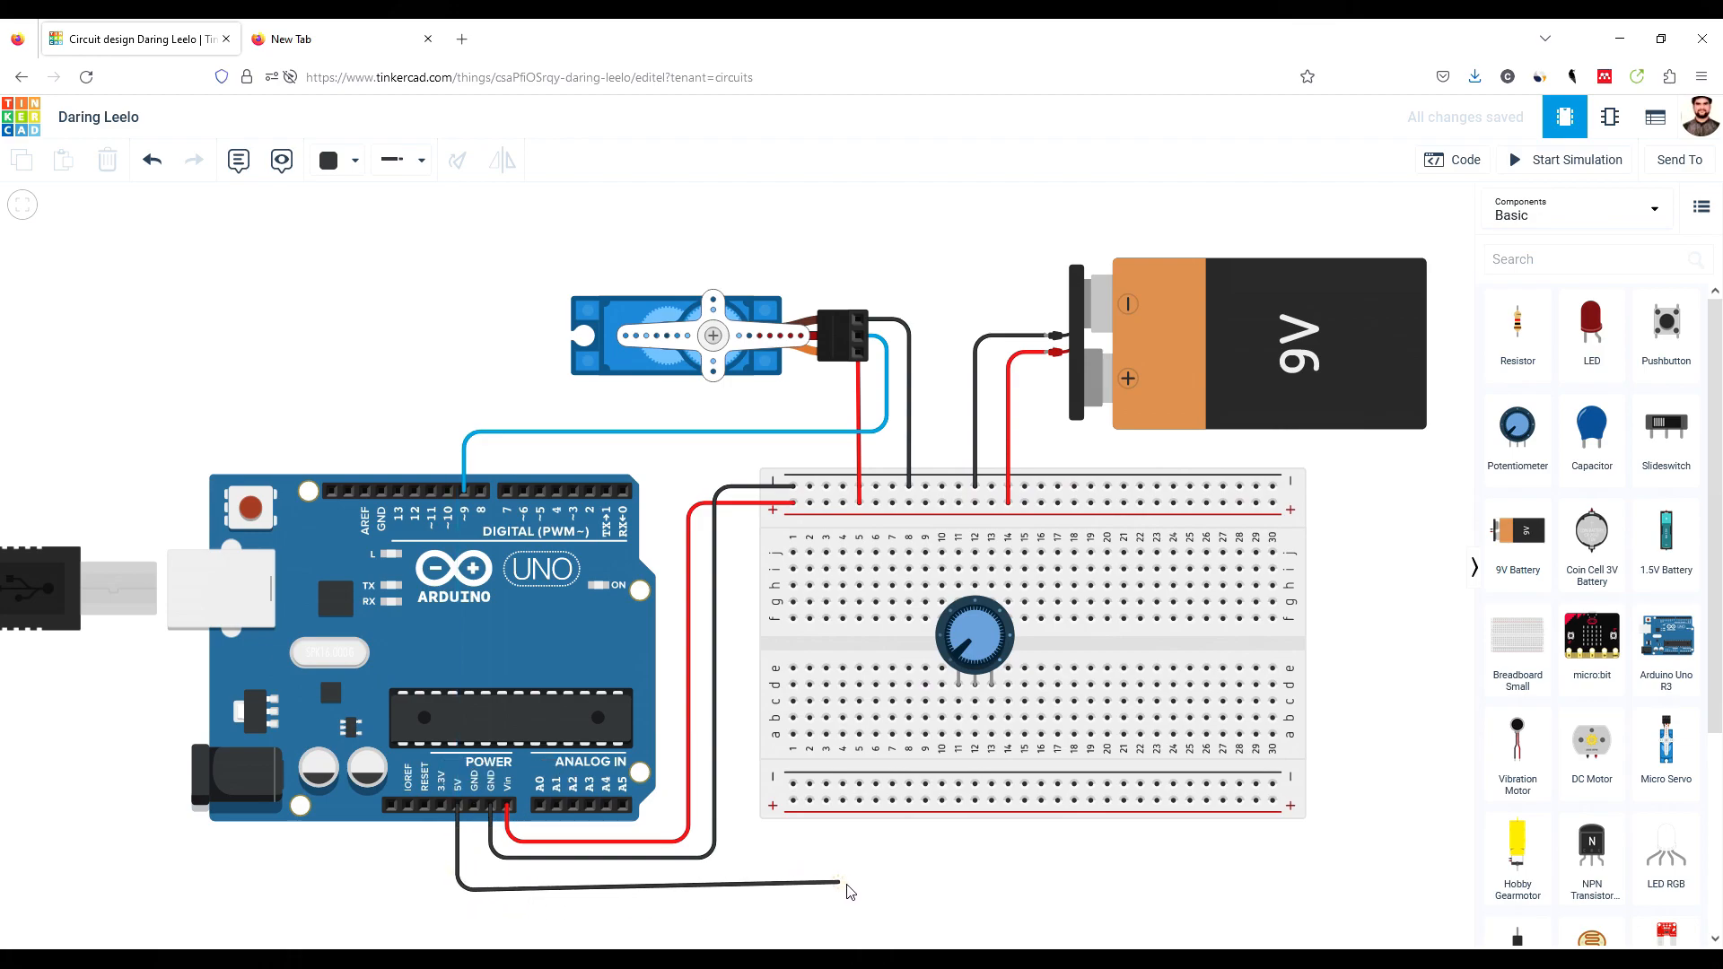
{"action": "left_click", "coordinate": [949, 883]}
{"action": "left_click", "coordinate": [959, 735]}
{"action": "left_click_drag", "start_coordinate": [949, 889], "coordinate": [958, 892]}
{"action": "left_click", "coordinate": [339, 167]}
{"action": "left_click", "coordinate": [359, 250]}
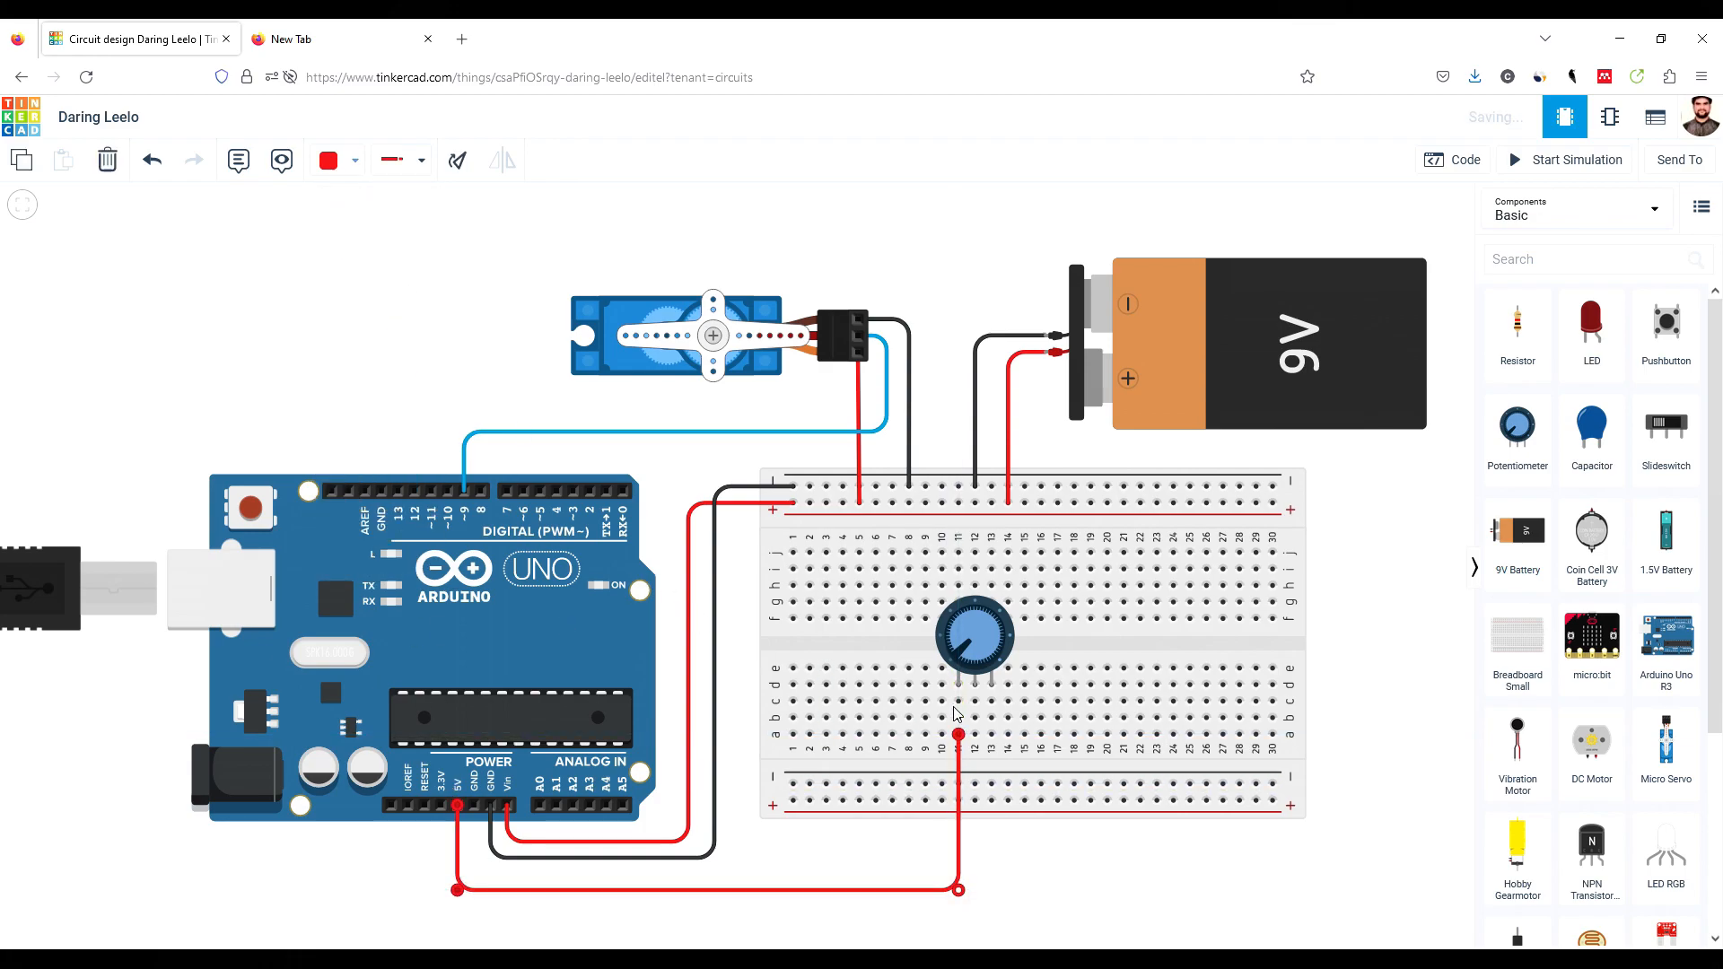
Step: Wire the Arduino's GND pin next to 5V to column 13, row a, below the potentiometer's last terminal and colour the wire black
{"action": "left_click", "coordinate": [476, 808]}
{"action": "left_click", "coordinate": [474, 871]}
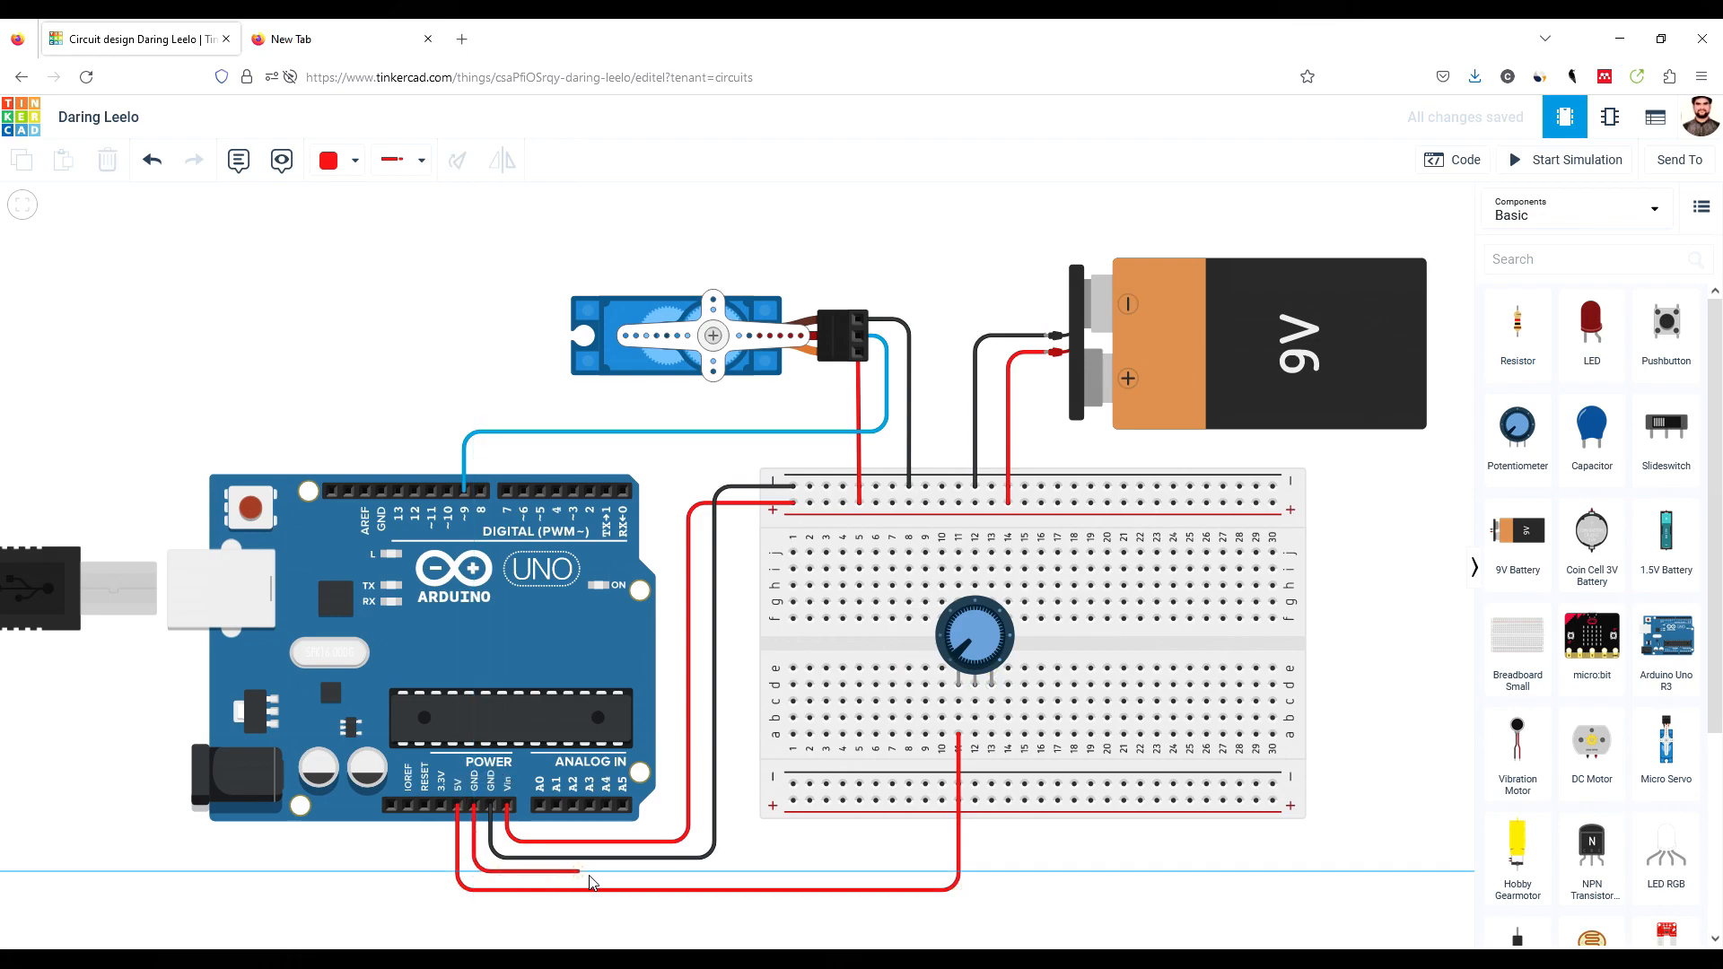
{"action": "left_click", "coordinate": [1004, 870]}
{"action": "left_click", "coordinate": [991, 735]}
{"action": "left_click_drag", "start_coordinate": [1004, 871], "coordinate": [993, 875]}
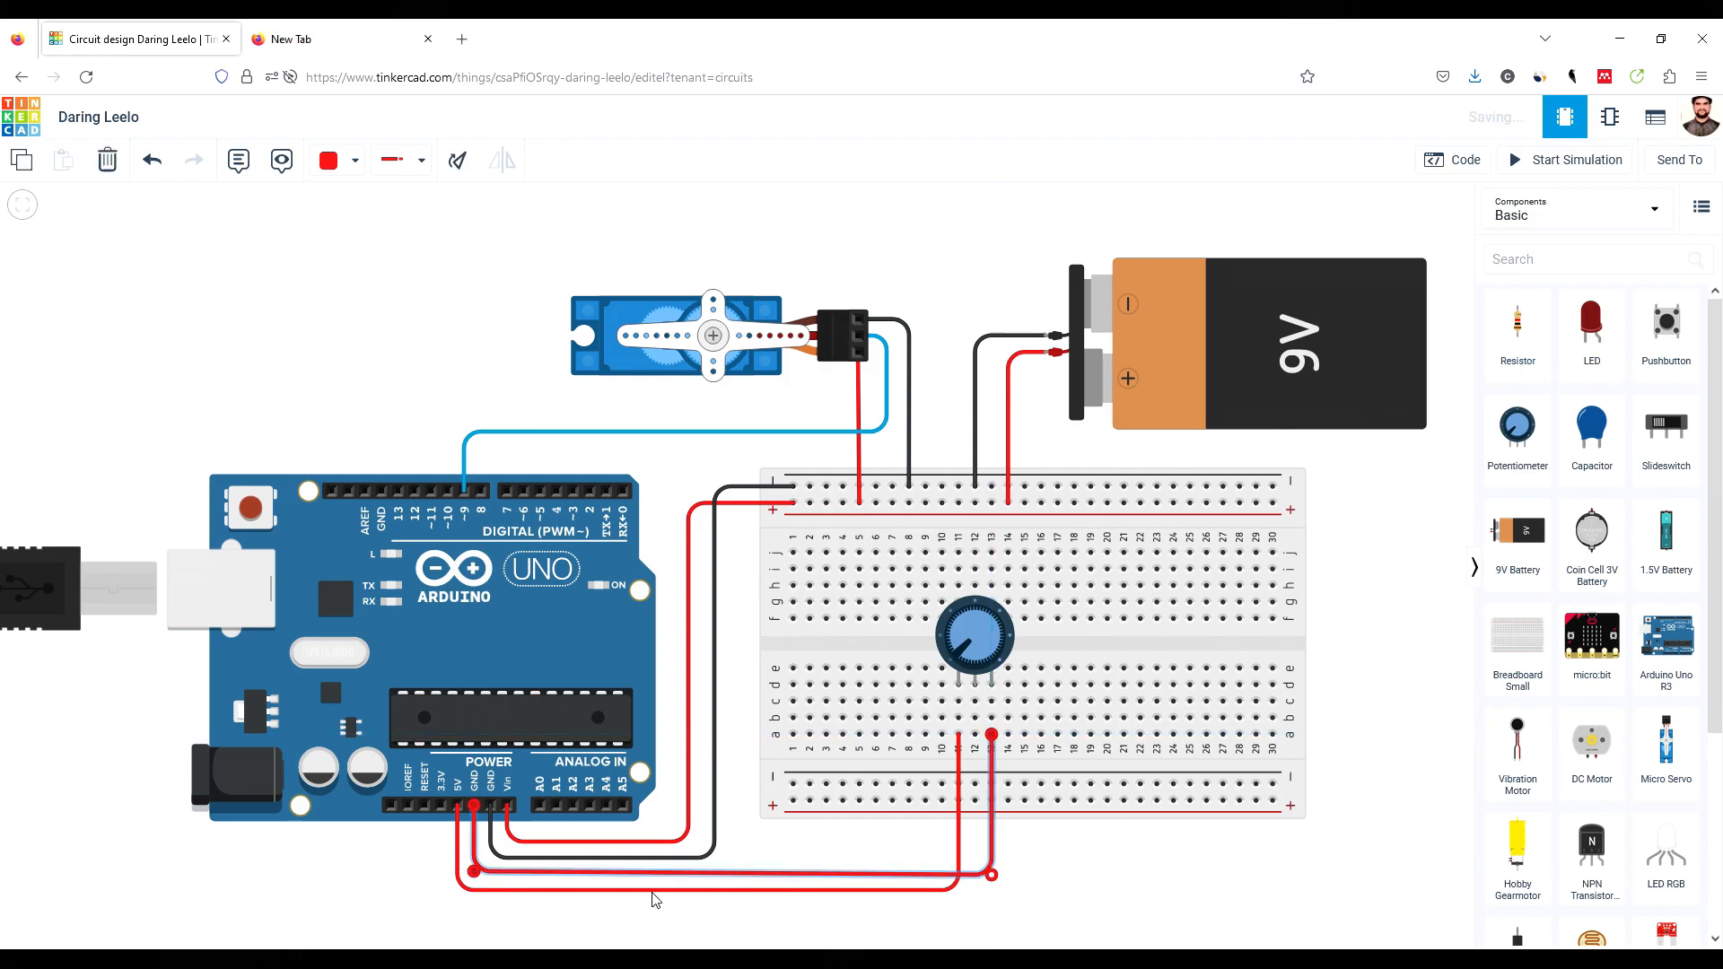
{"action": "left_click_drag", "start_coordinate": [474, 870], "coordinate": [474, 874]}
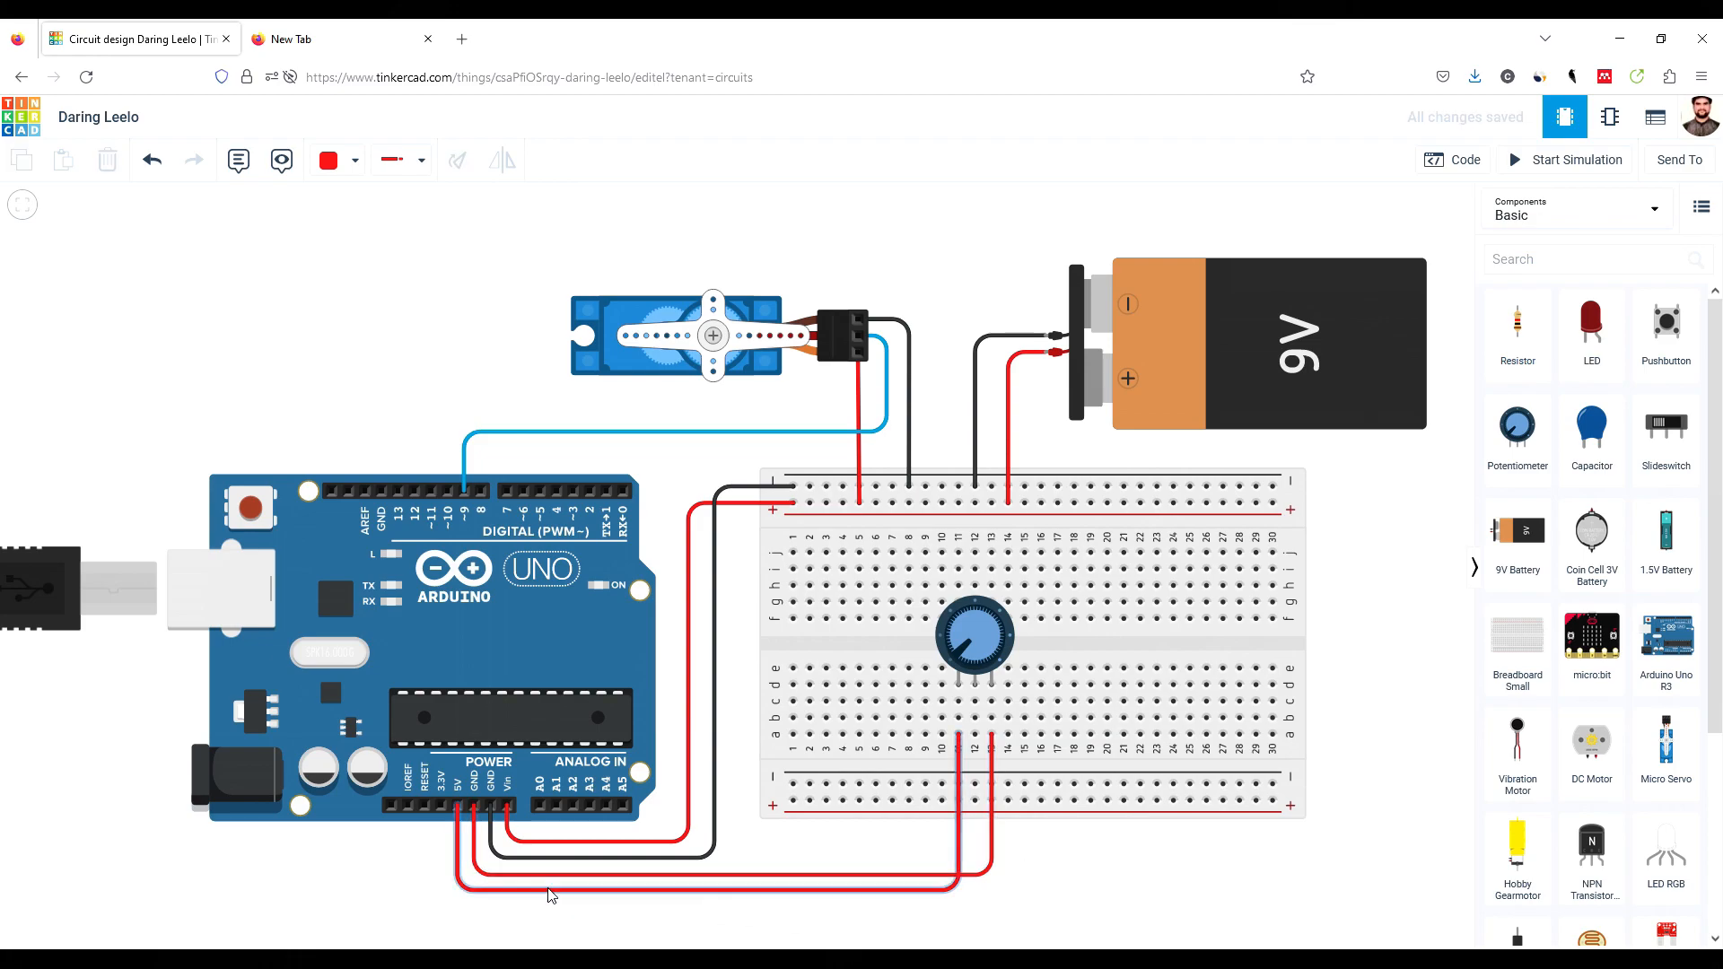
{"action": "left_click", "coordinate": [330, 162]}
{"action": "left_click", "coordinate": [364, 216]}
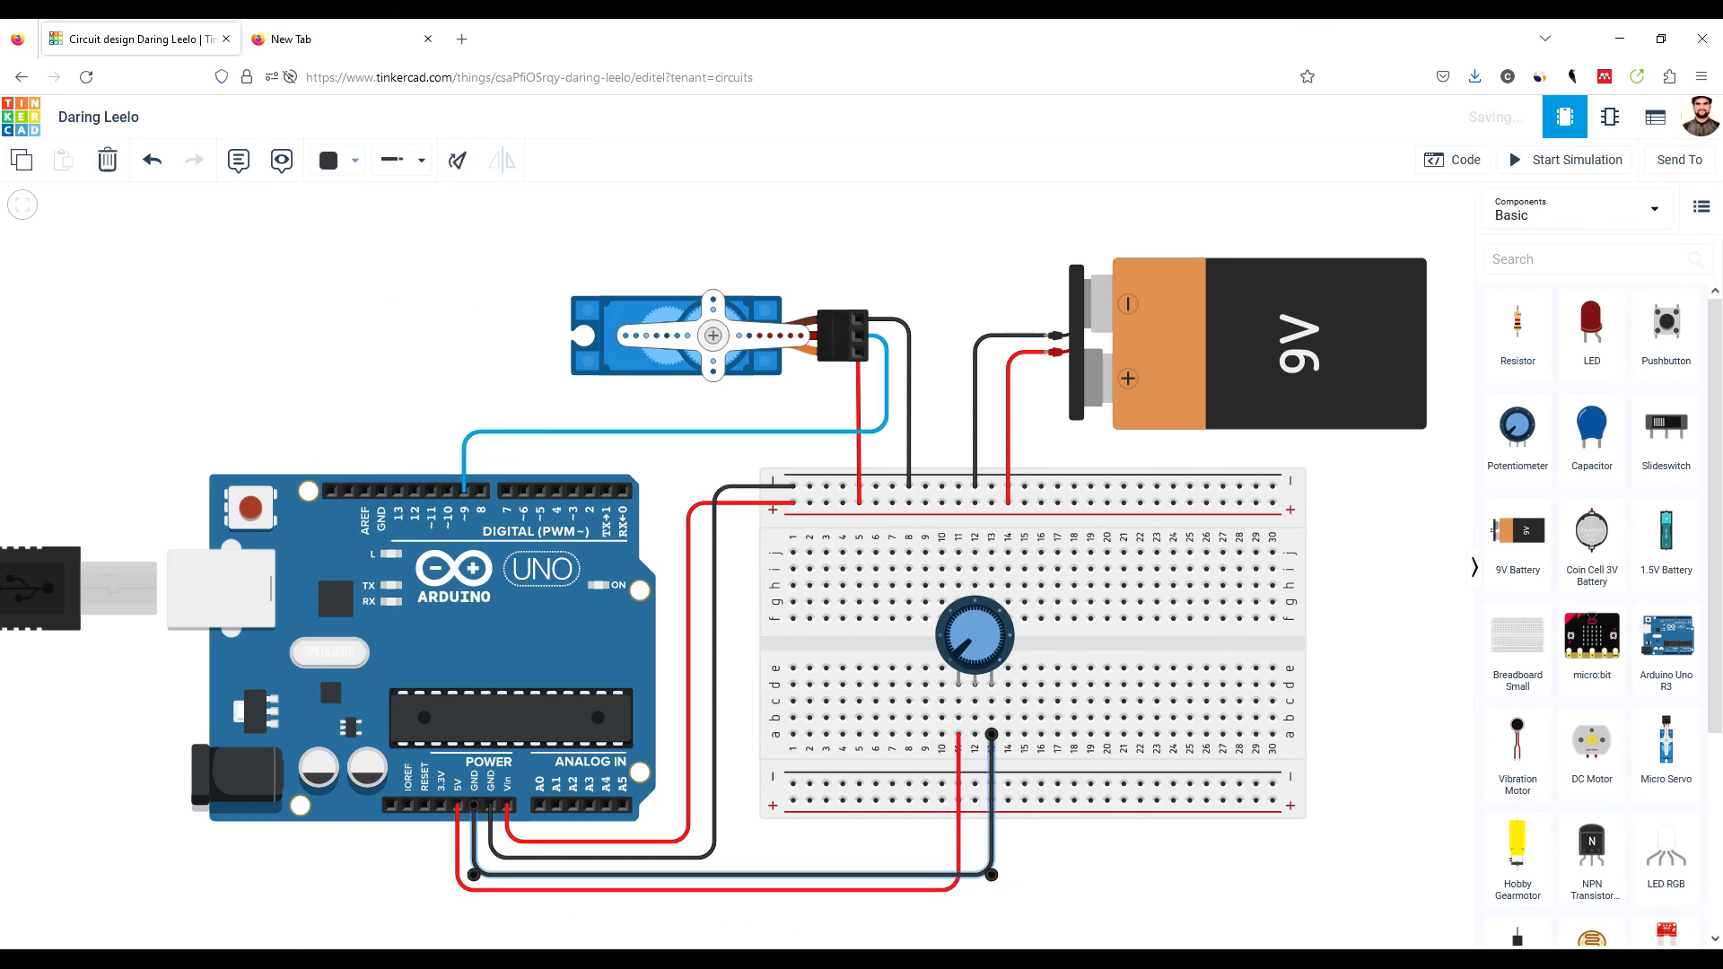
{"action": "left_click", "coordinate": [1113, 837]}
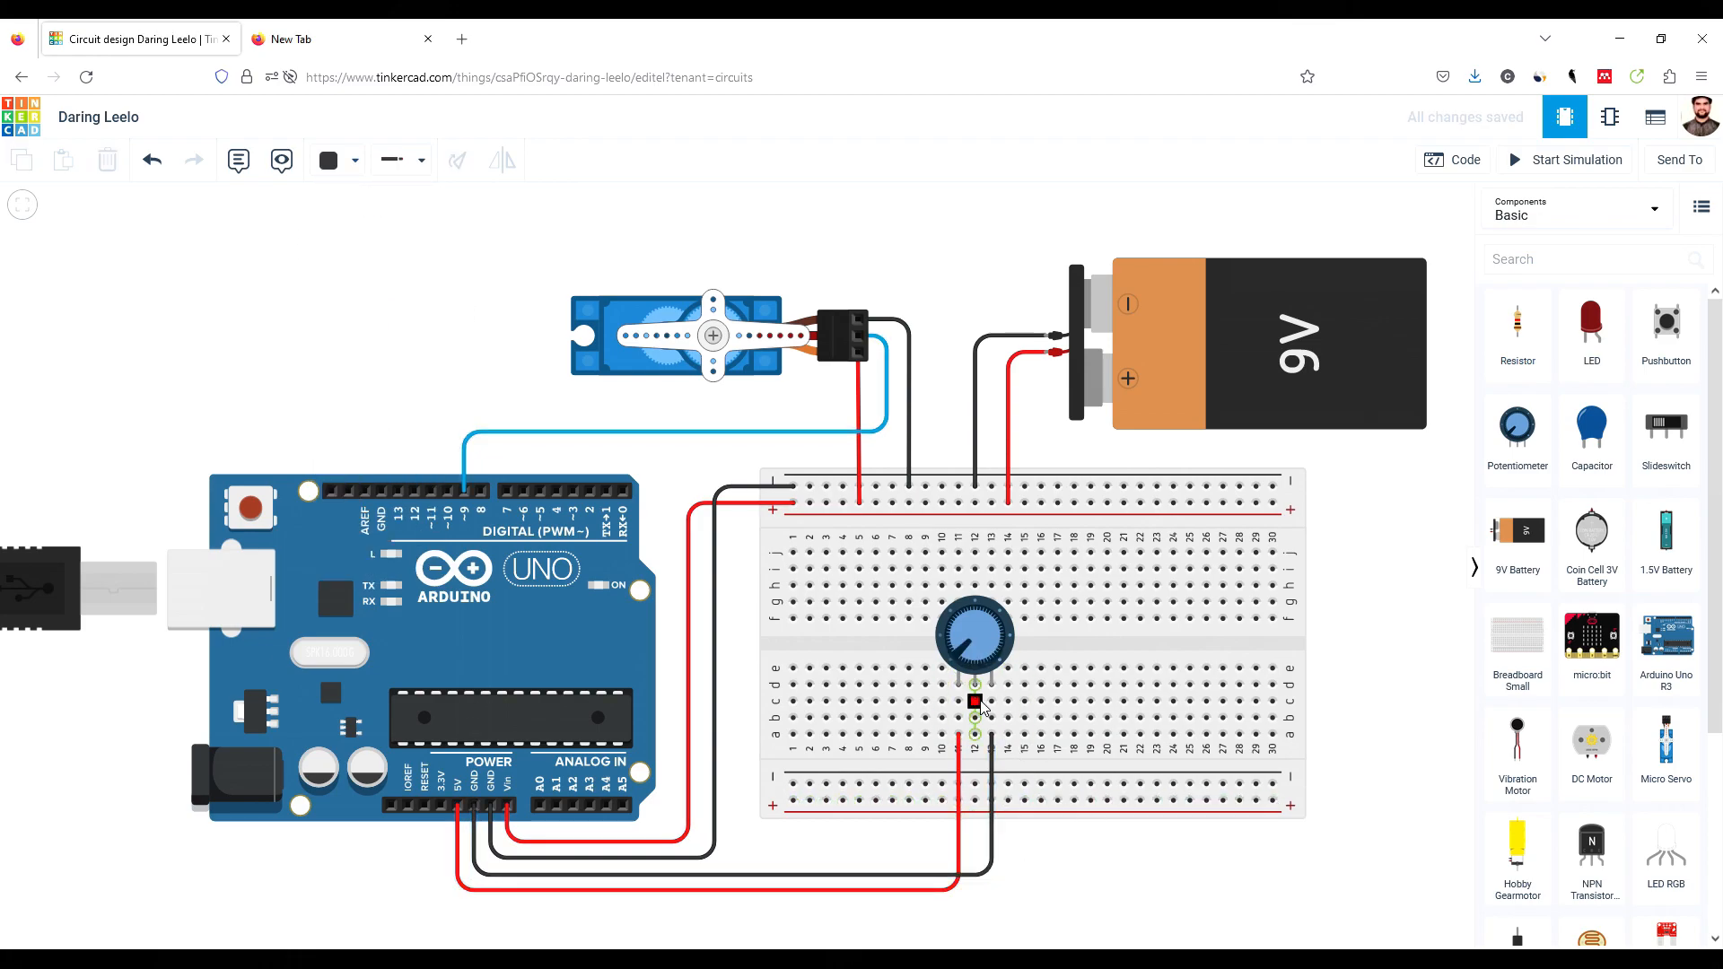
Step: Wire column 12, row a, below the potentiometer's middle terminal to the Arduino's A0 pin with square bends and colour the wire green
{"action": "left_click", "coordinate": [976, 734]}
{"action": "left_click", "coordinate": [975, 907]}
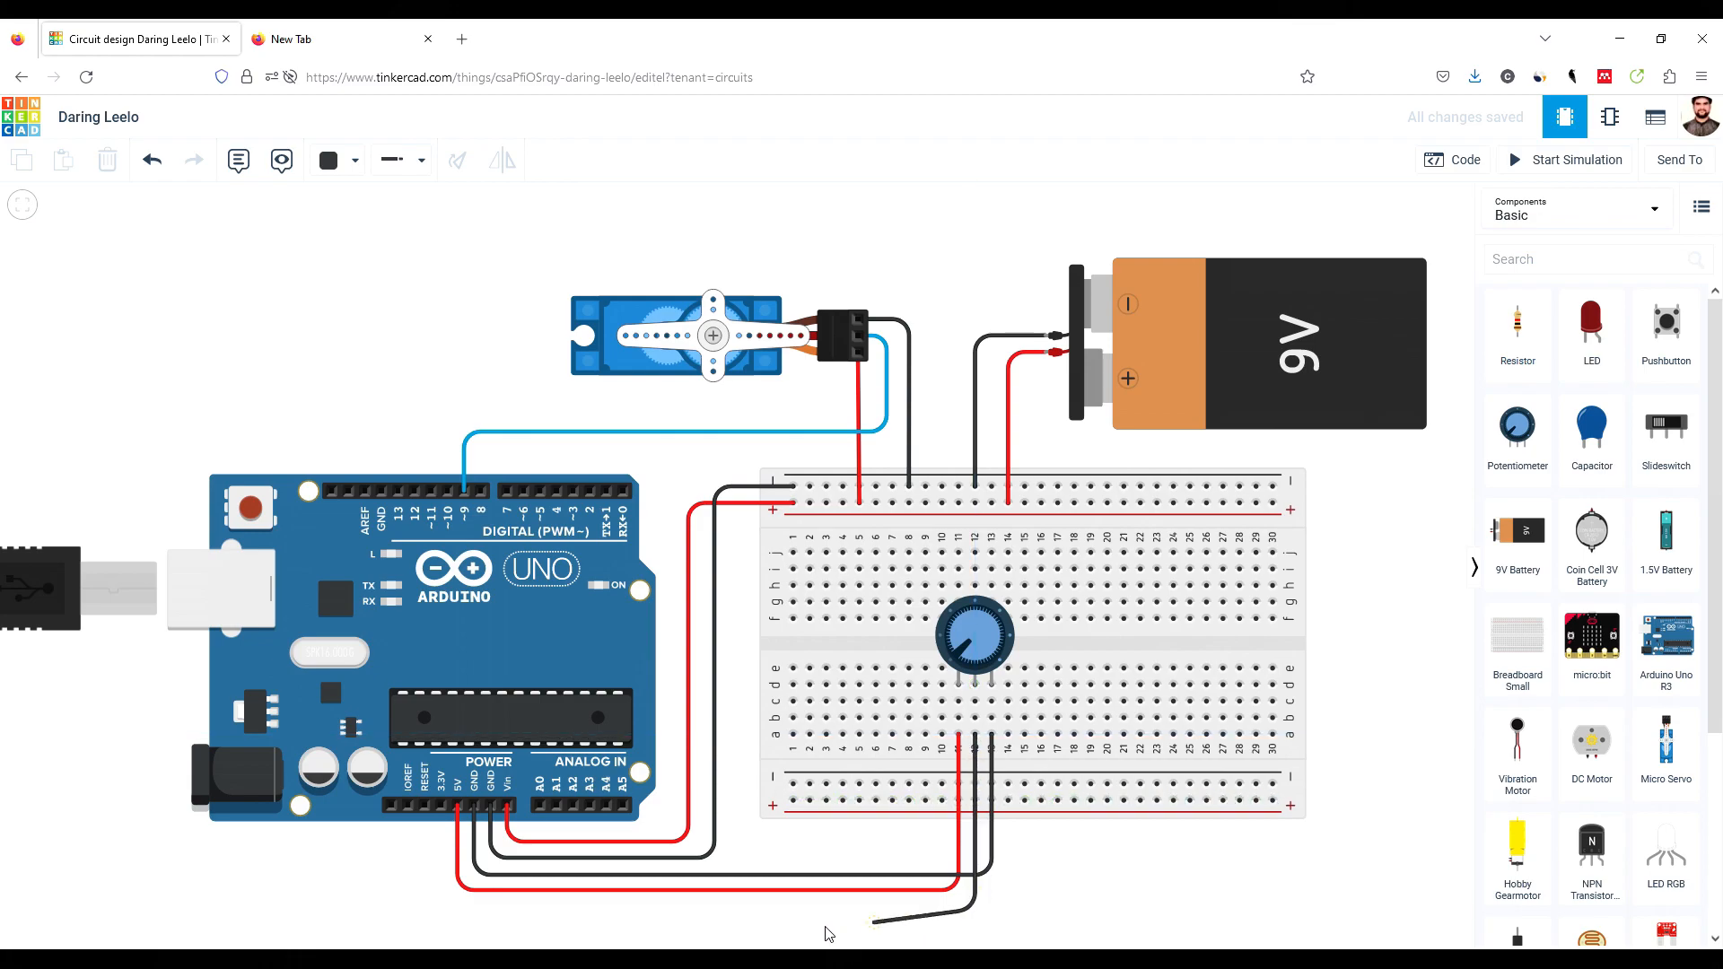
{"action": "left_click", "coordinate": [540, 909]}
{"action": "left_click", "coordinate": [540, 805]}
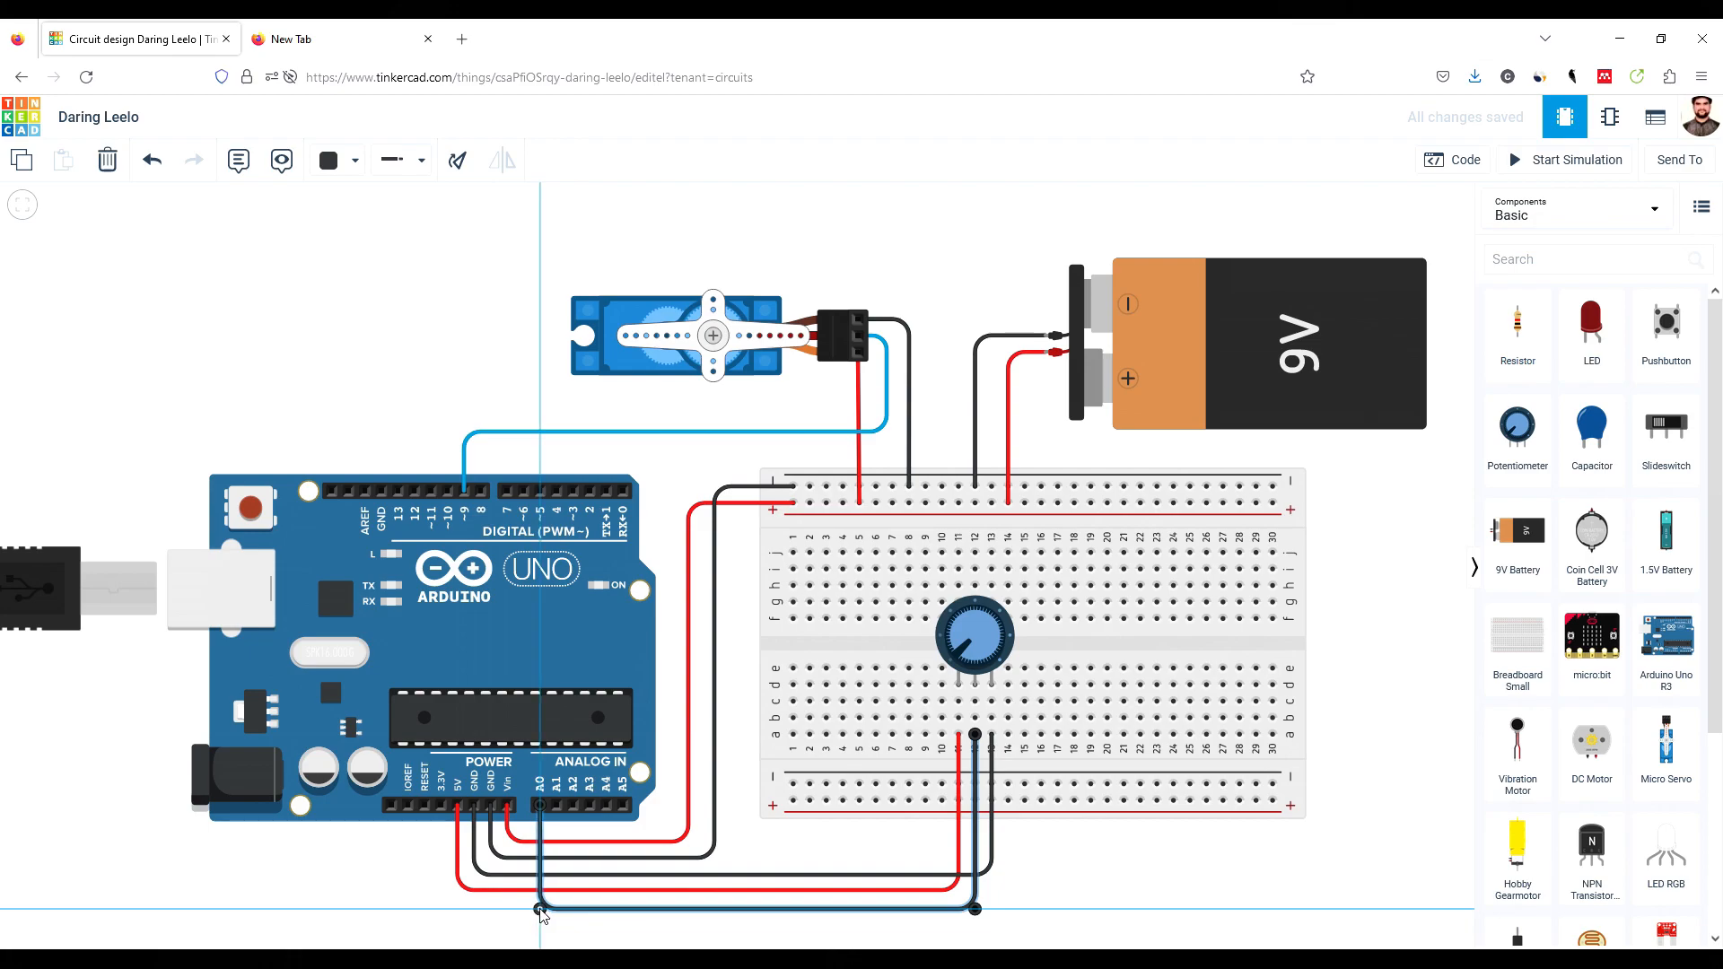
{"action": "left_click_drag", "start_coordinate": [974, 910], "coordinate": [975, 910]}
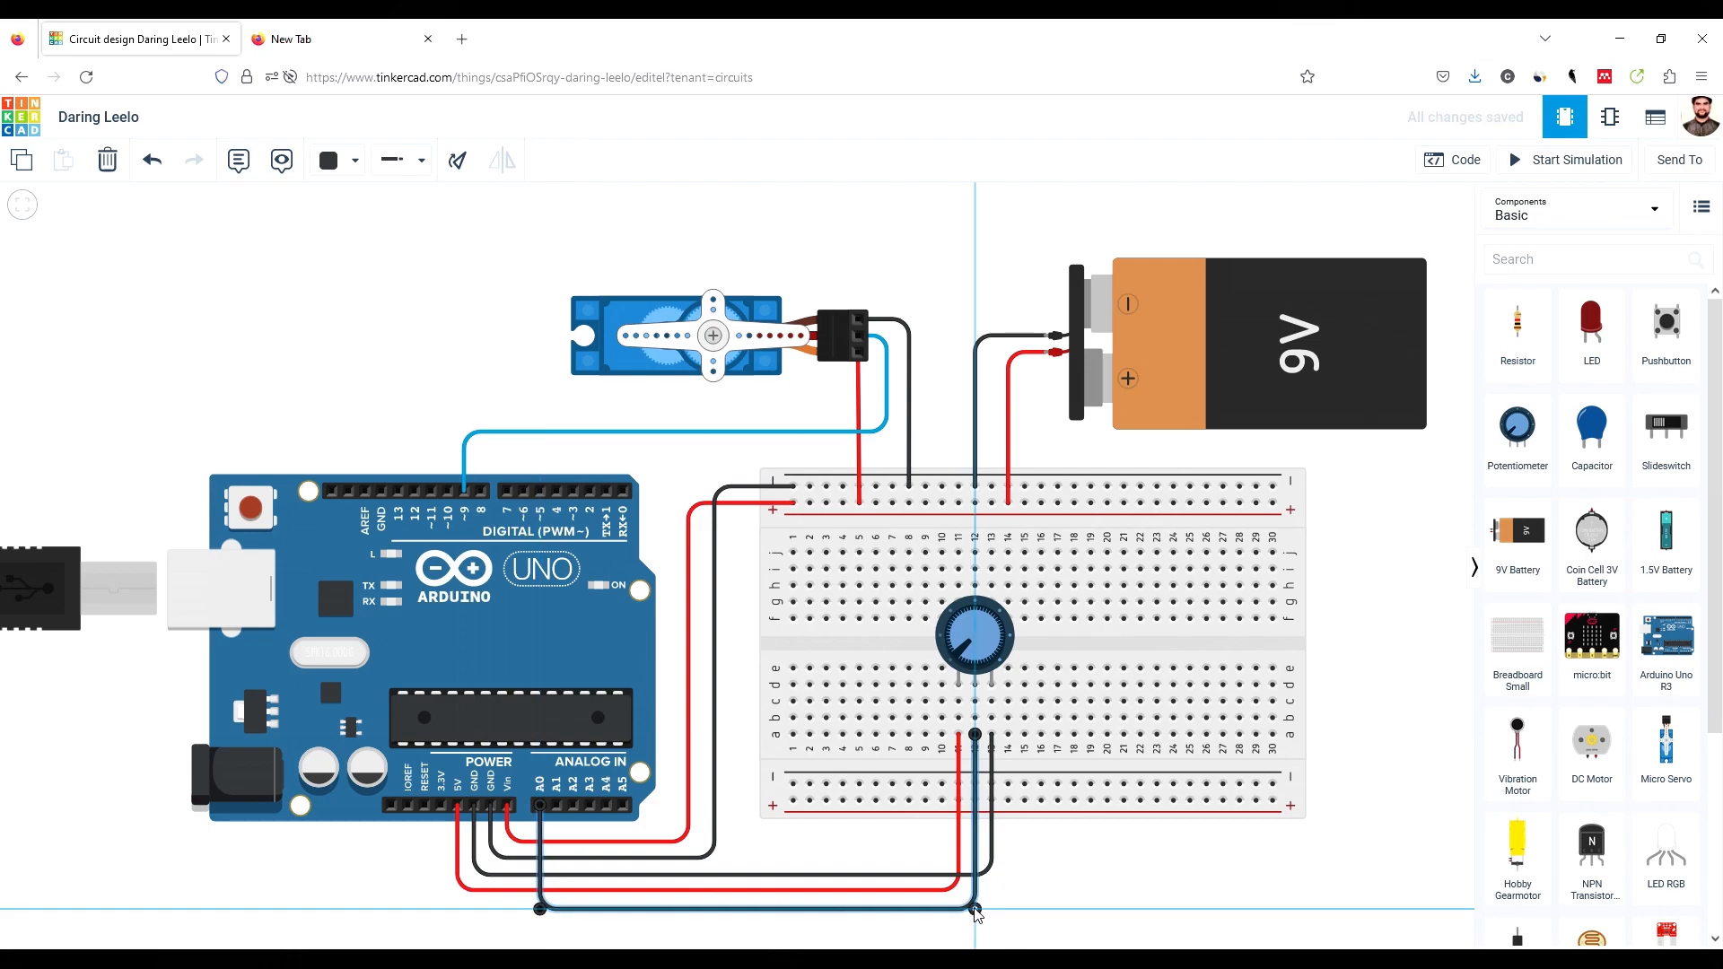
{"action": "left_click", "coordinate": [332, 171]}
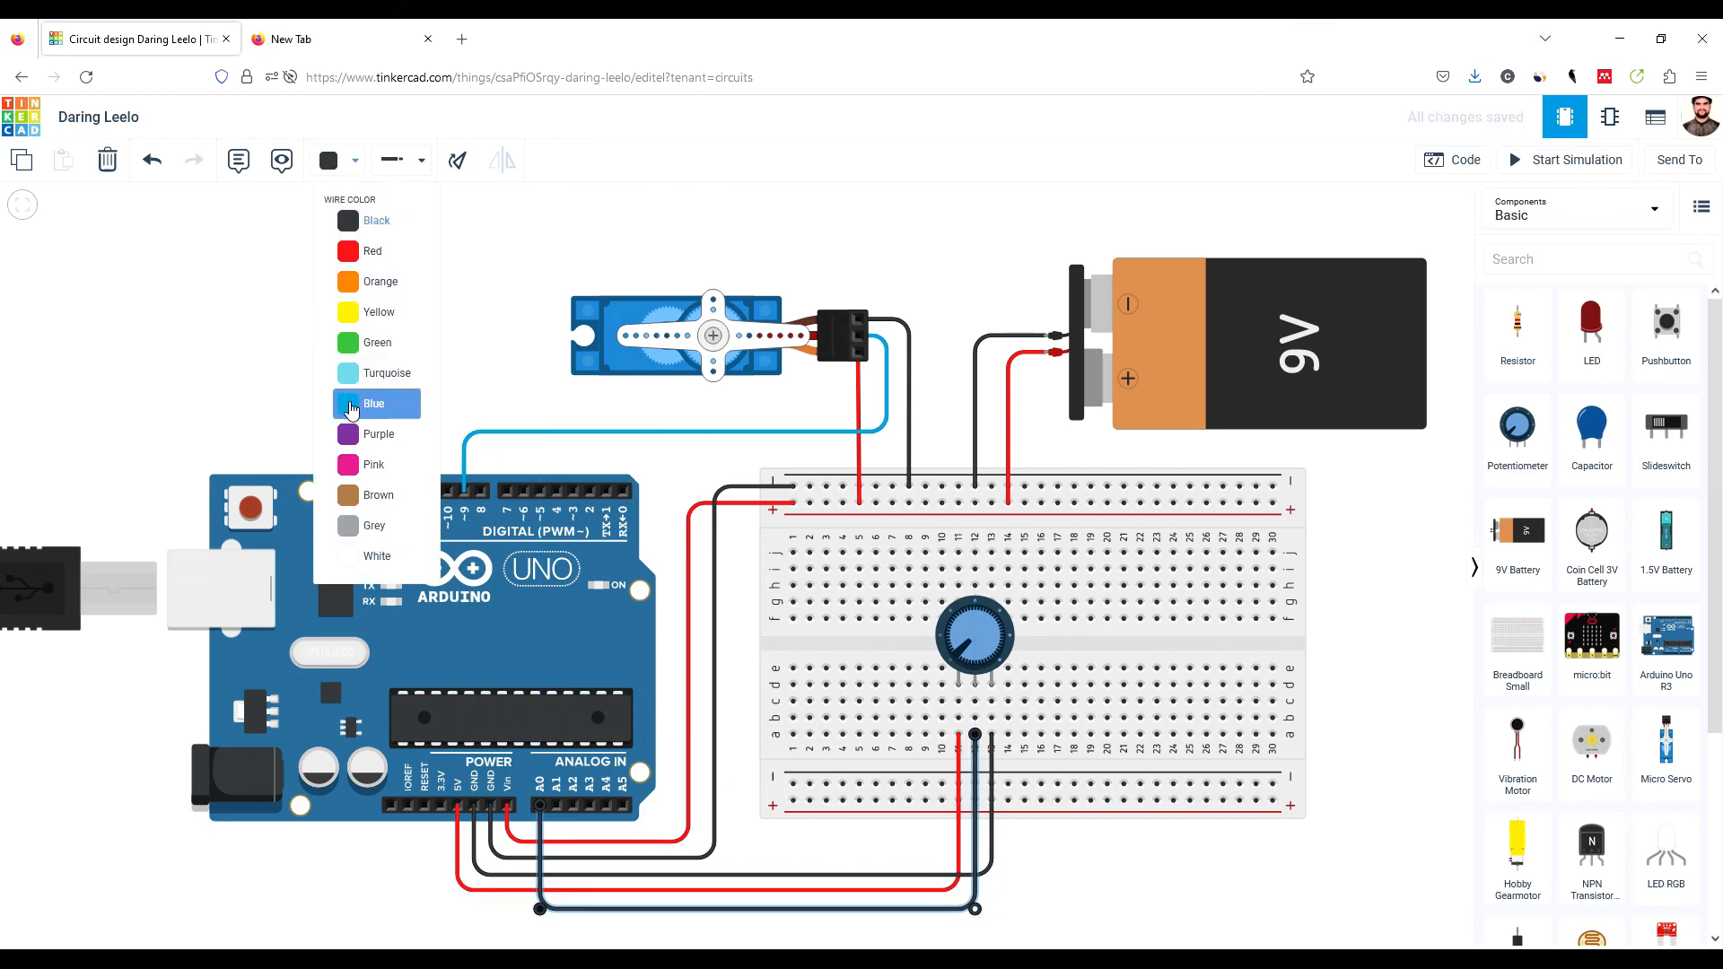
{"action": "left_click", "coordinate": [358, 343]}
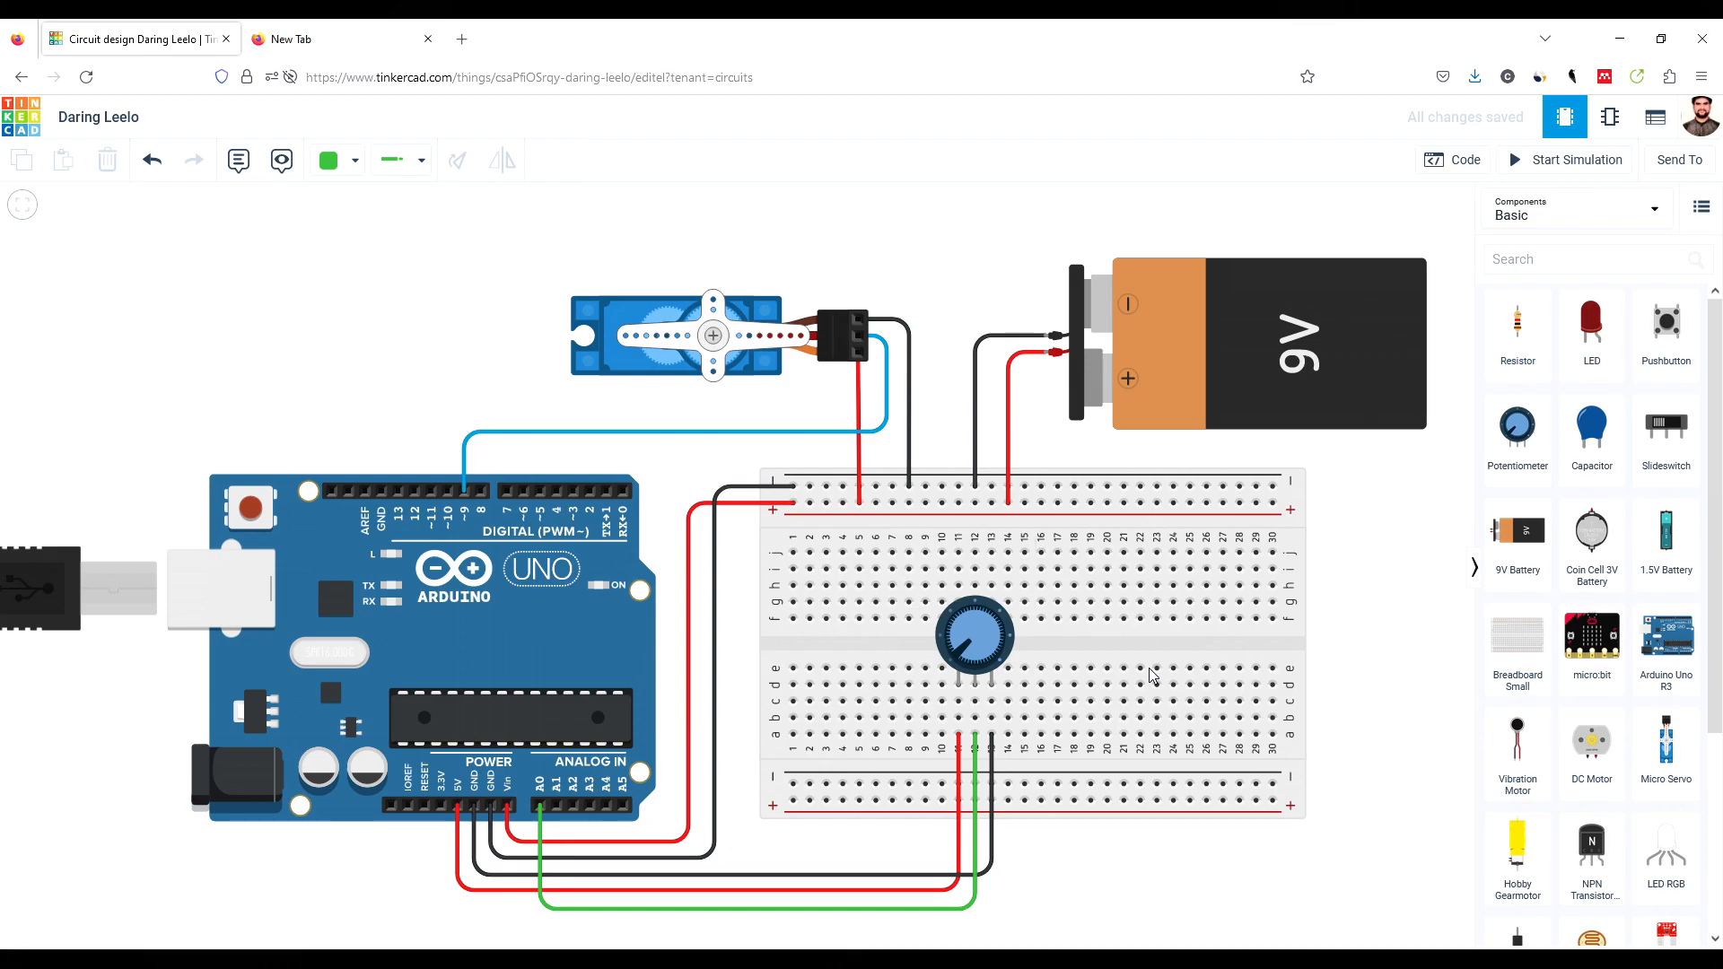
Step: Switch the Arduino's code editor to Text mode, discarding the blocks, and delete all the default code
{"action": "left_click", "coordinate": [1455, 160]}
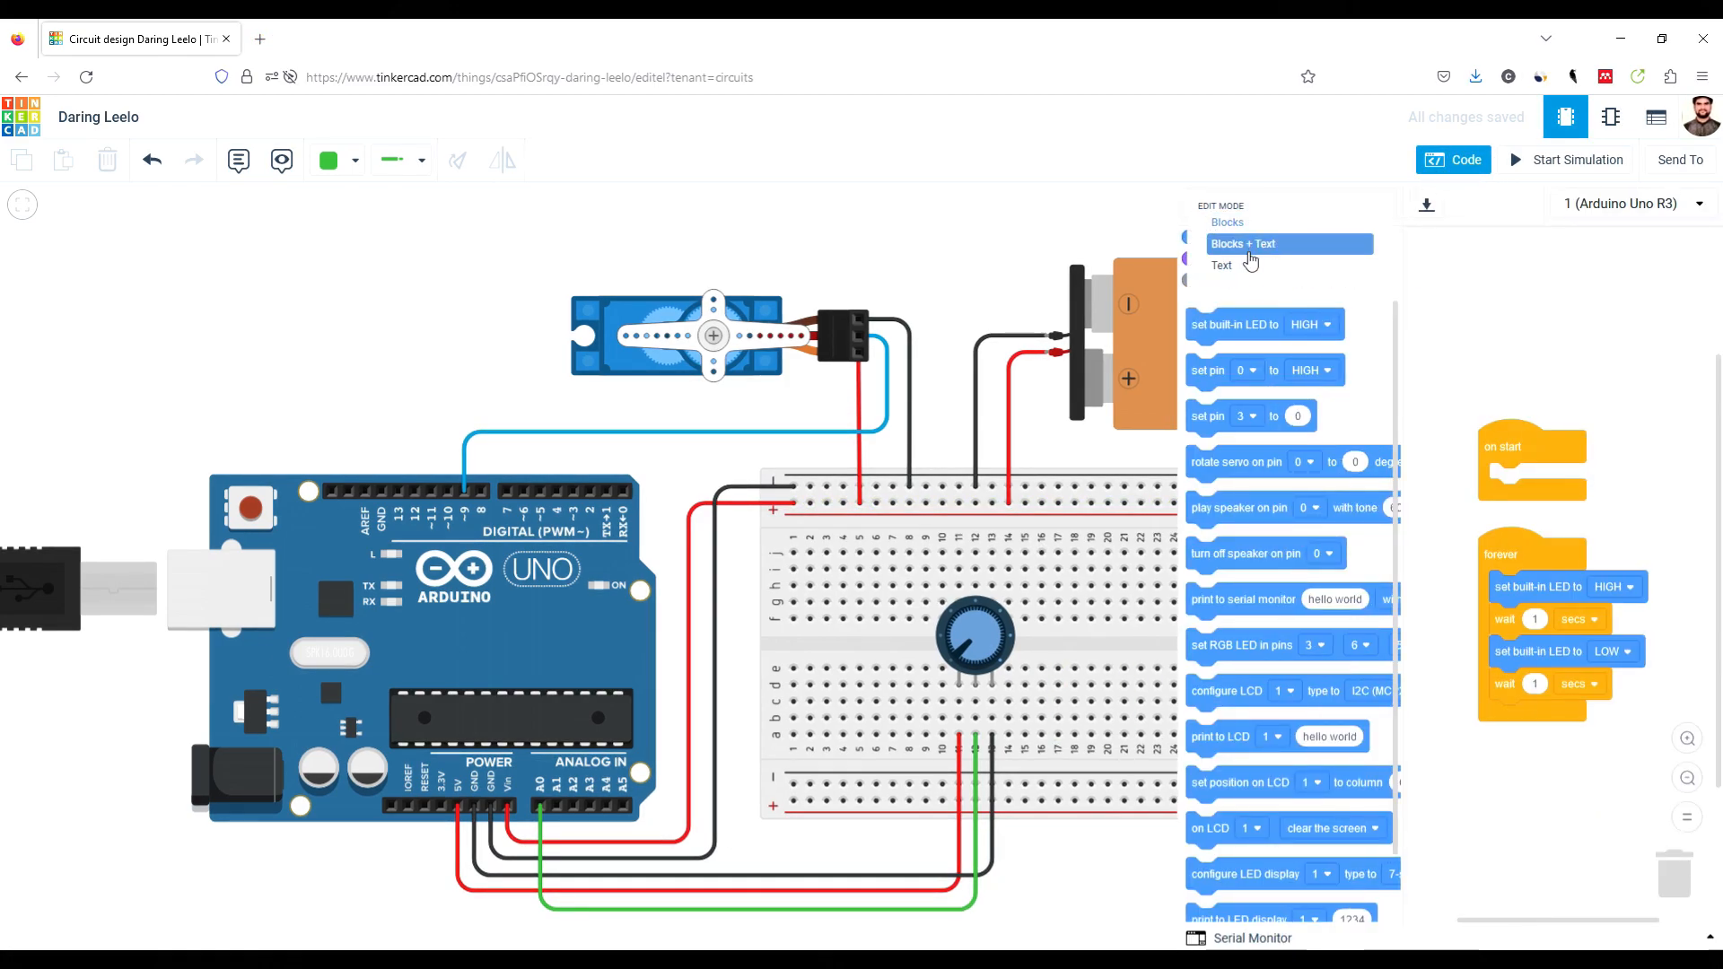
{"action": "left_click", "coordinate": [1240, 262]}
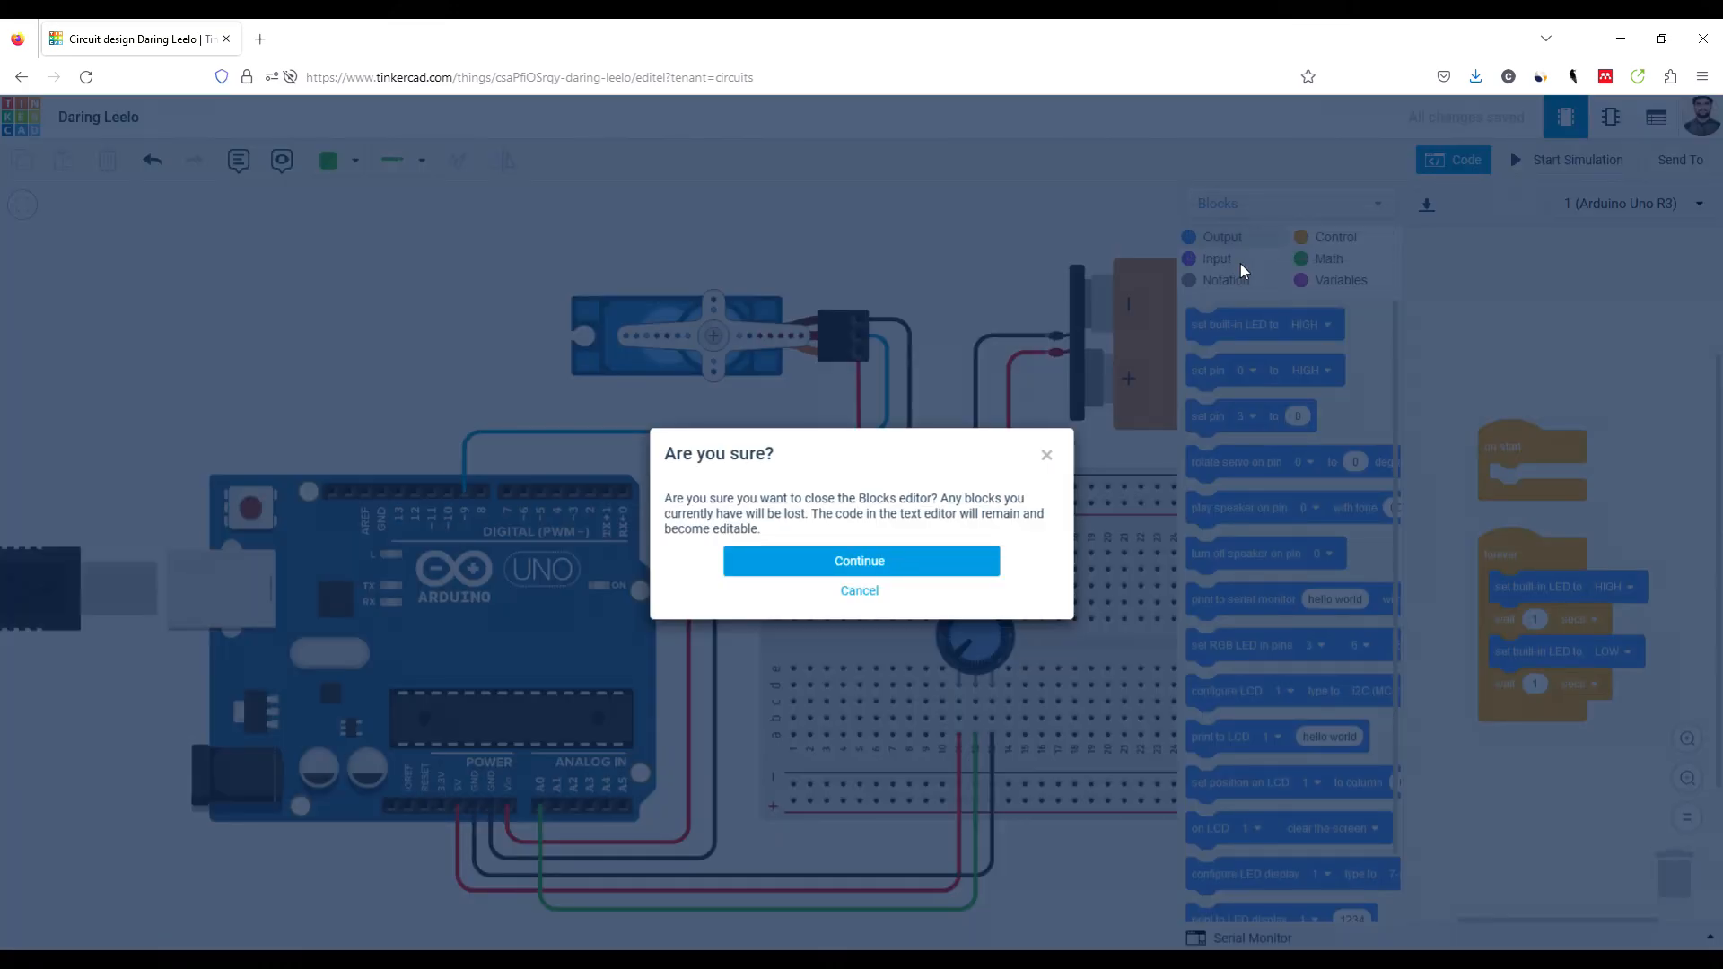
{"action": "left_click", "coordinate": [890, 565]}
{"action": "left_click_drag", "start_coordinate": [1230, 424], "coordinate": [1218, 233]}
{"action": "key", "text": "BackSpace"}
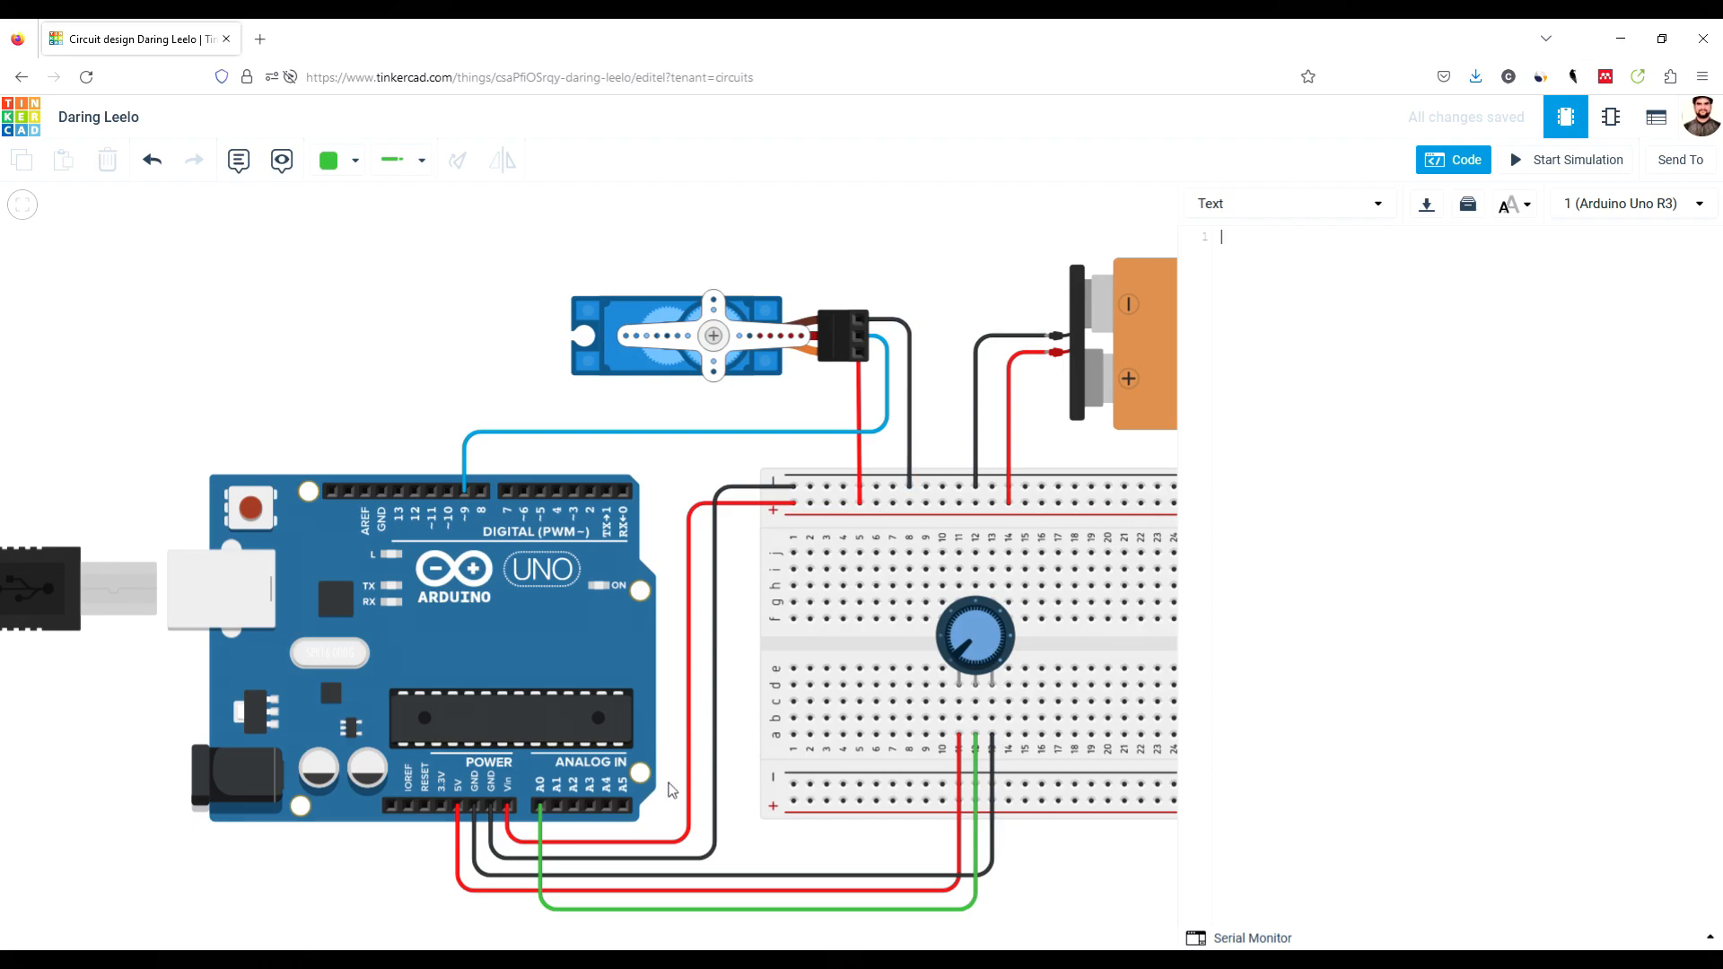
Step: Copy the whole "servo with knob positional" sketch from the Arduino IDE and paste it into Tinkercad's empty code editor
{"action": "key", "text": "alt+Tab"}
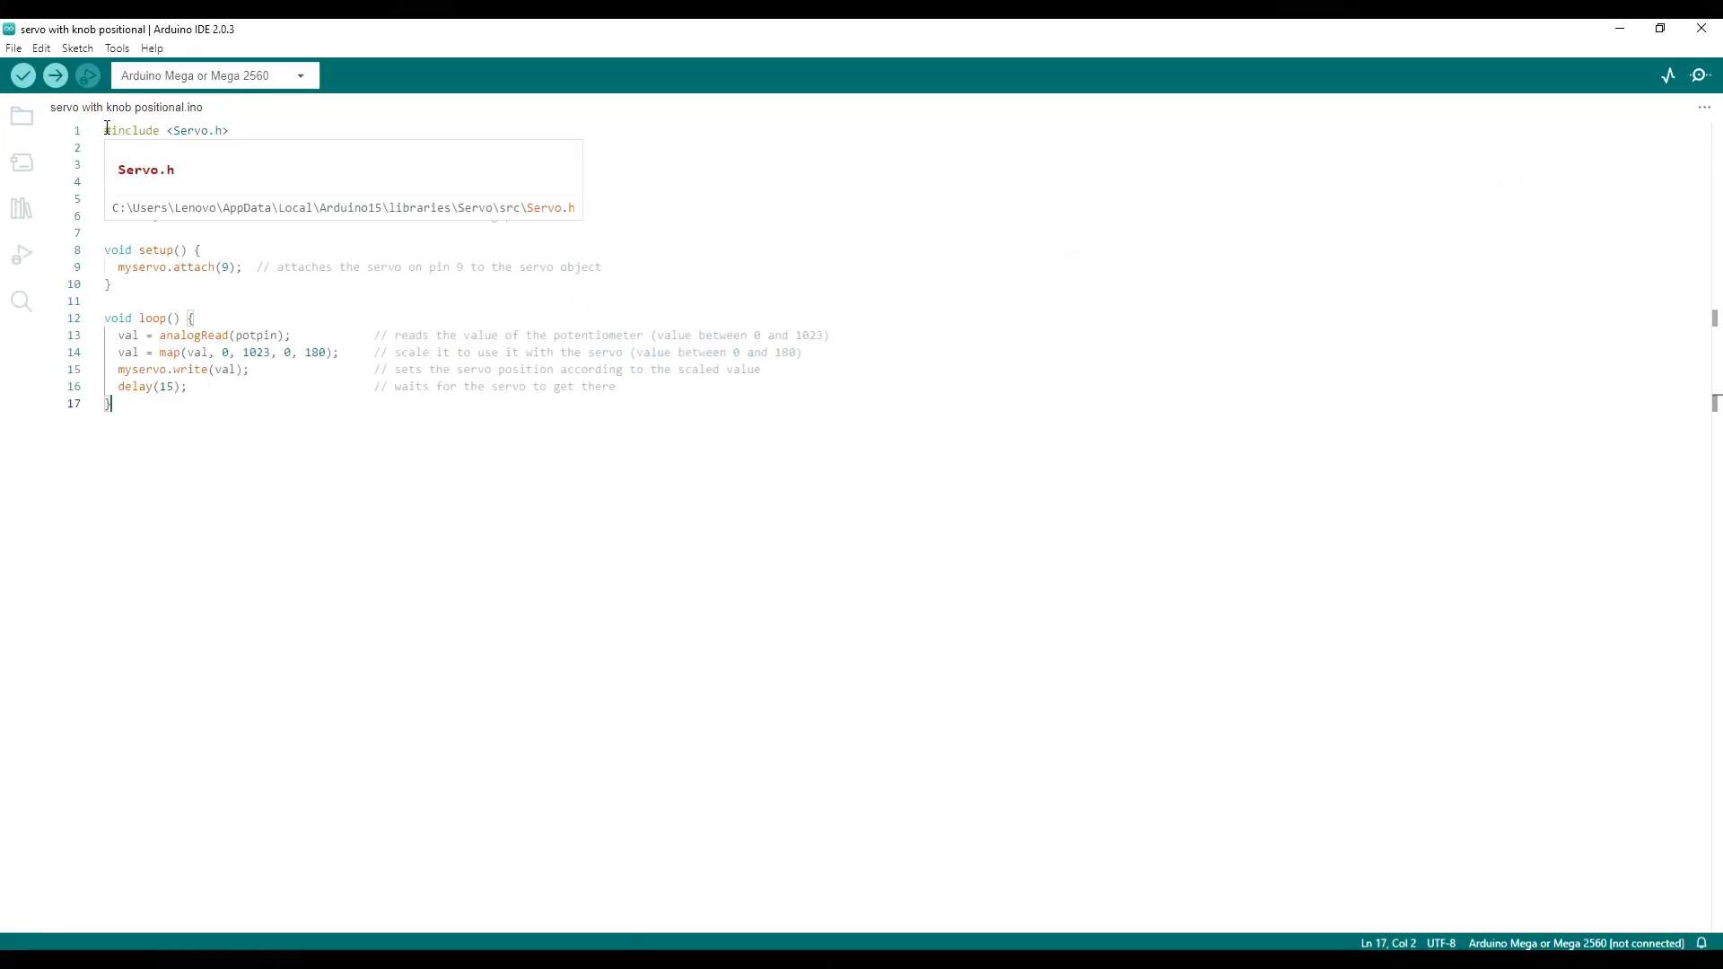
{"action": "mouse_move", "coordinate": [109, 132]}
{"action": "left_mouse_down"}
{"action": "mouse_move", "coordinate": [135, 395]}
{"action": "mouse_move", "coordinate": [188, 412]}
{"action": "left_mouse_up"}
{"action": "key", "text": "ctrl+c"}
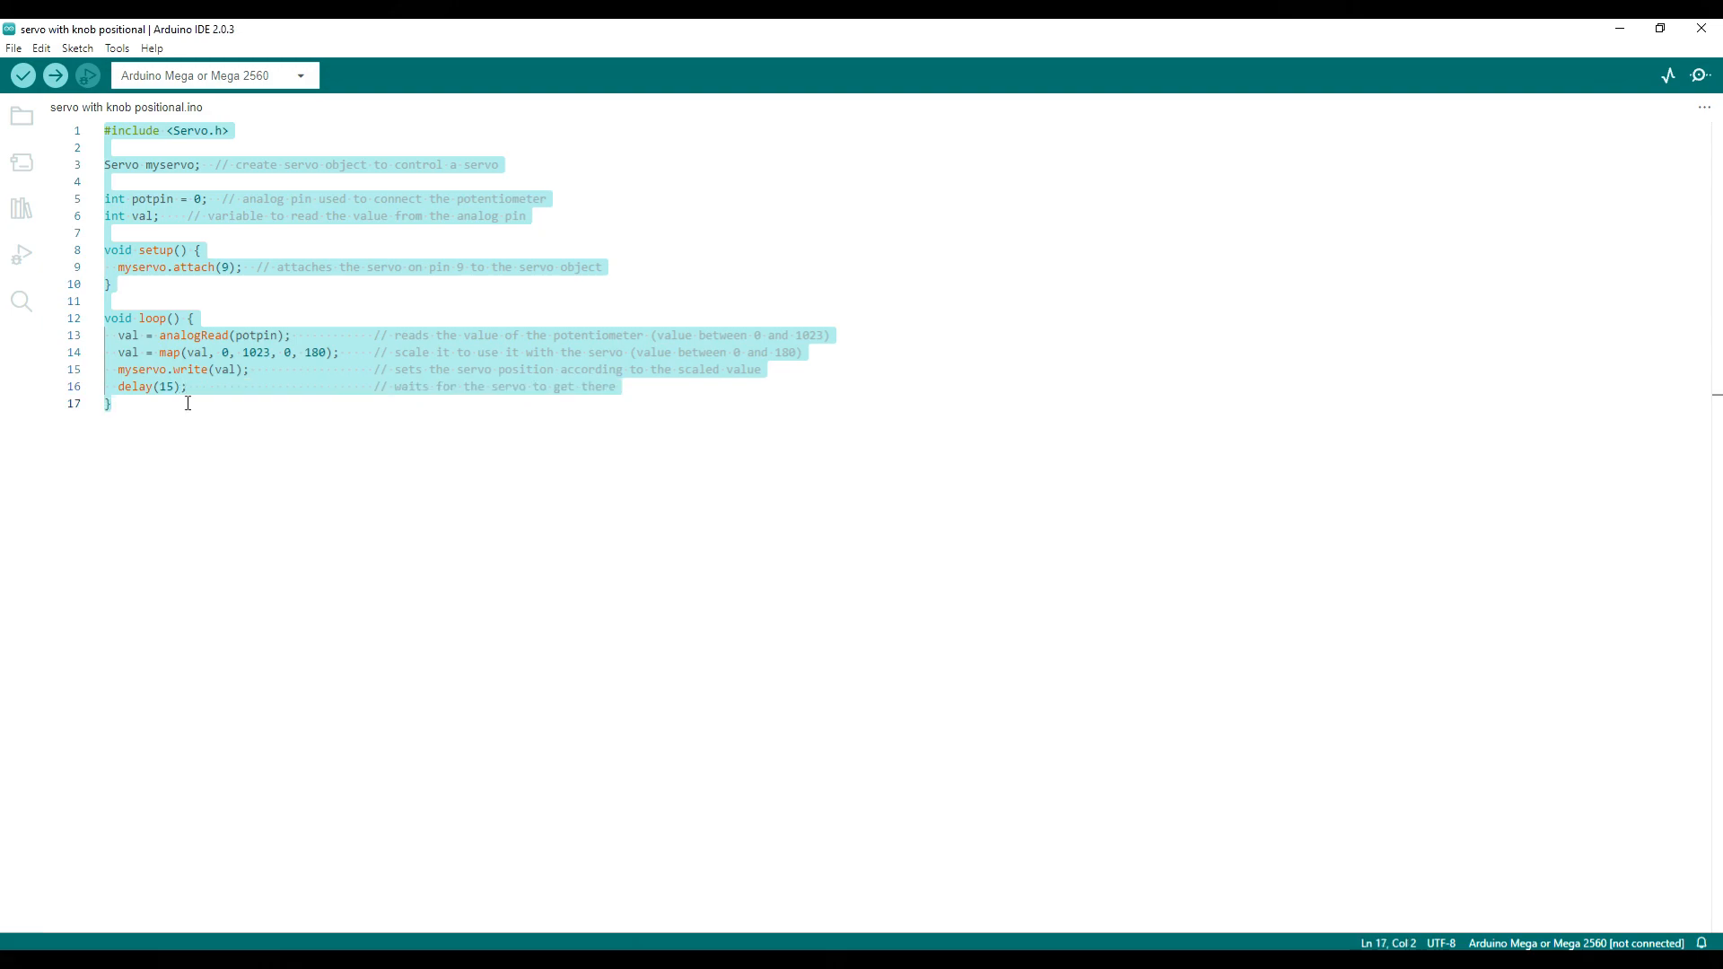
{"action": "key", "text": "alt+Tab"}
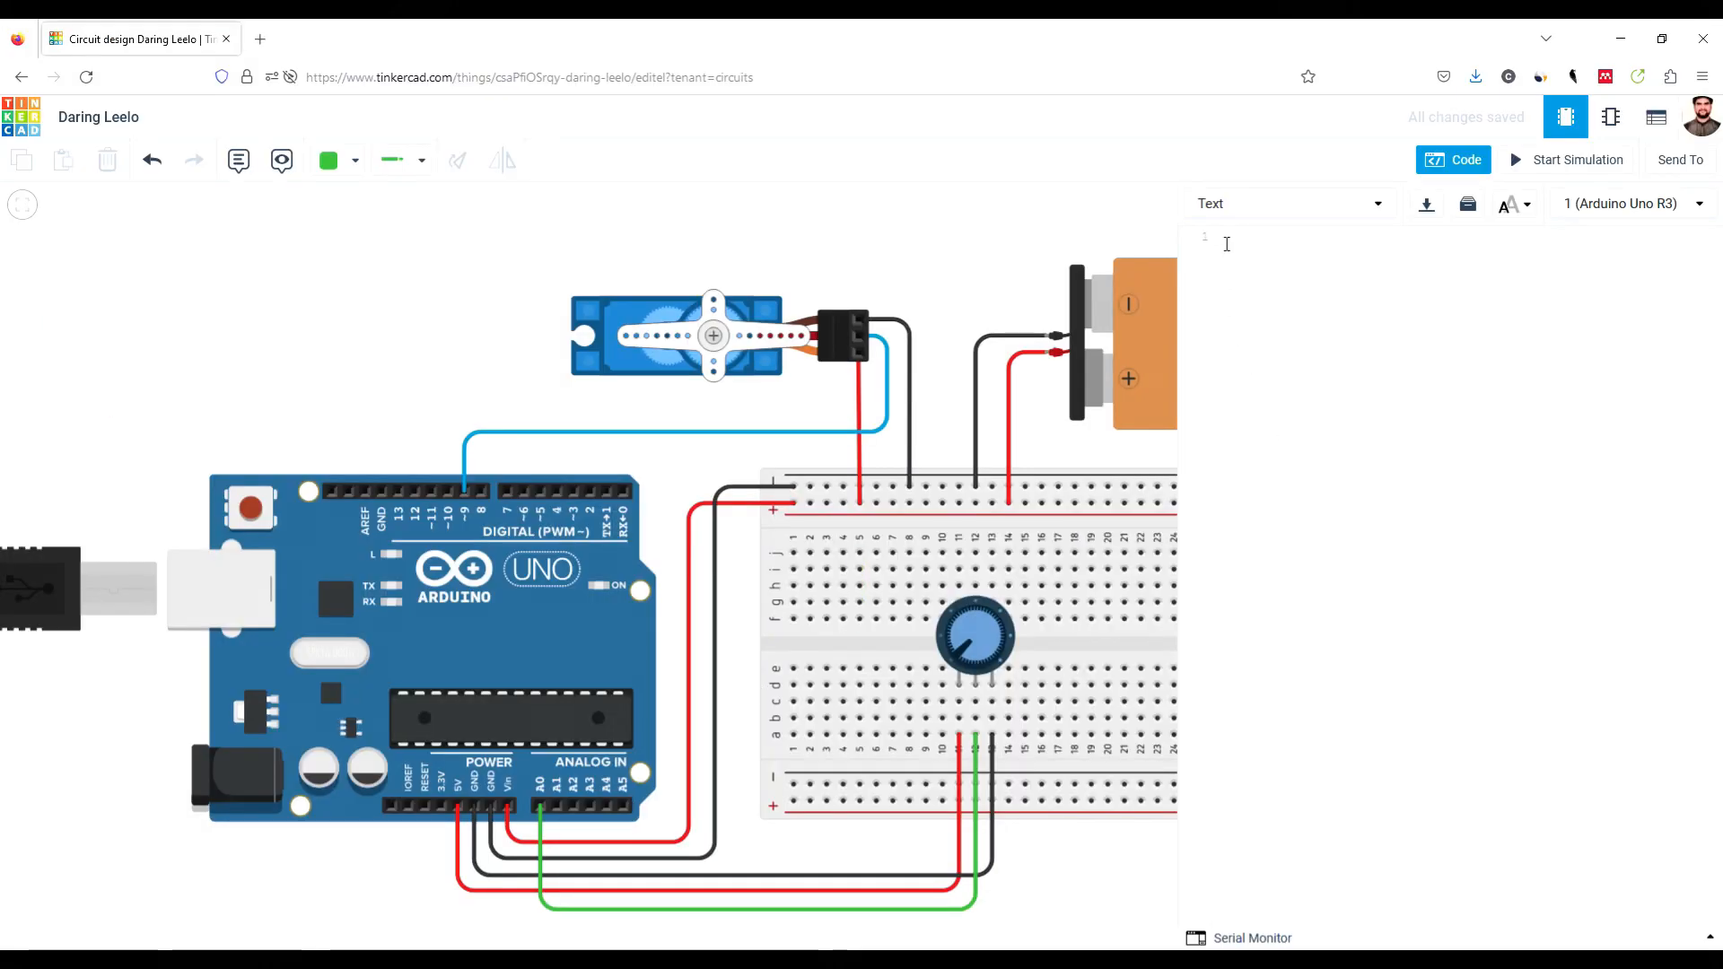
{"action": "key", "text": "ctrl+v"}
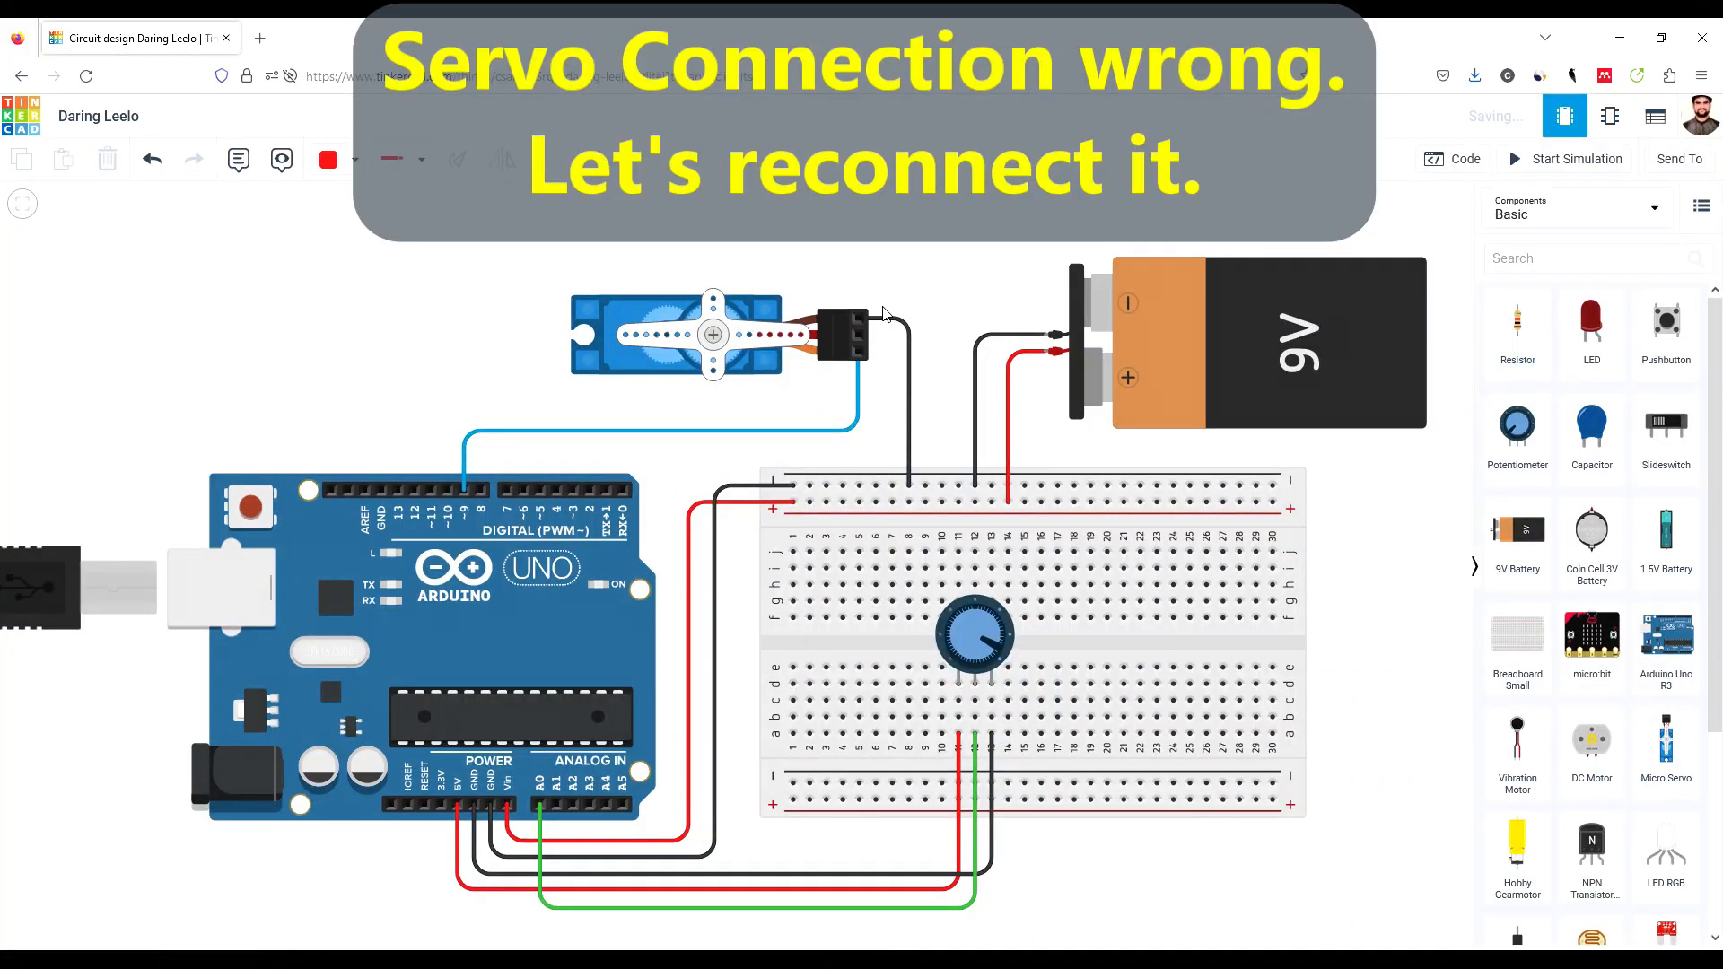
Step: Wire the servo's middle power terminal to the breadboard's lower positive rail below column 7 in red
{"action": "left_click", "coordinate": [859, 335]}
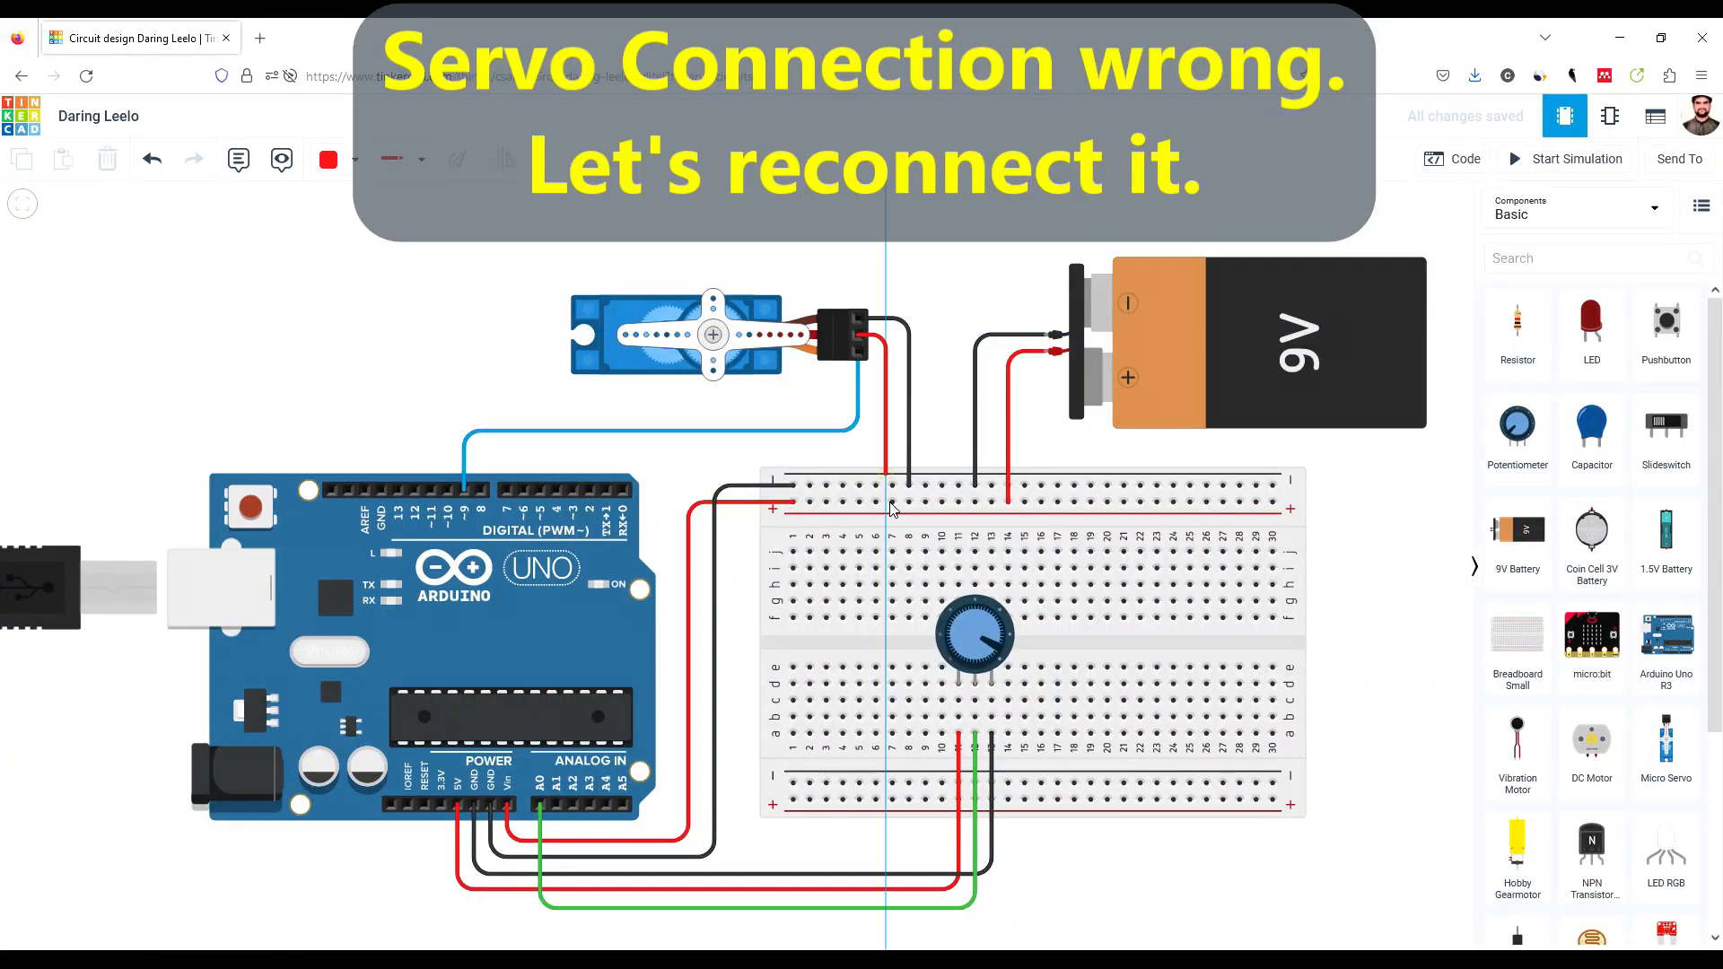
{"action": "left_click", "coordinate": [892, 799]}
{"action": "left_click", "coordinate": [411, 340]}
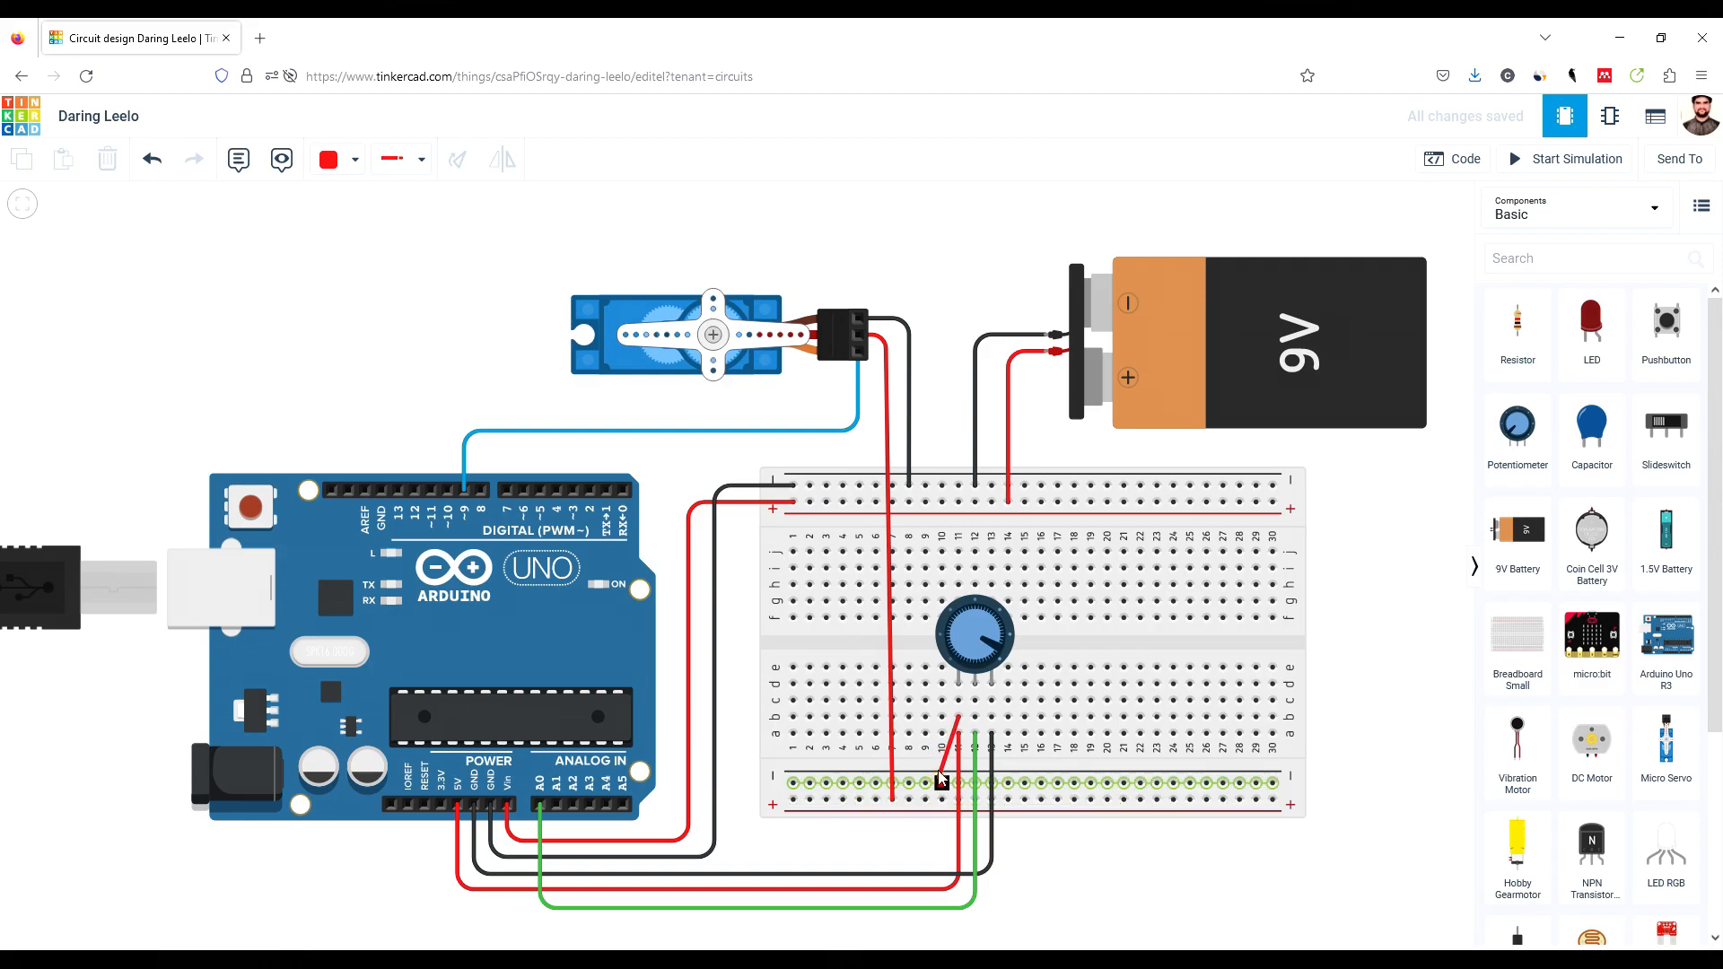
Step: Run a red jumper from column 11, row b, to the lower positive rail and move the 5V wire's end onto that rail
{"action": "left_click", "coordinate": [910, 805]}
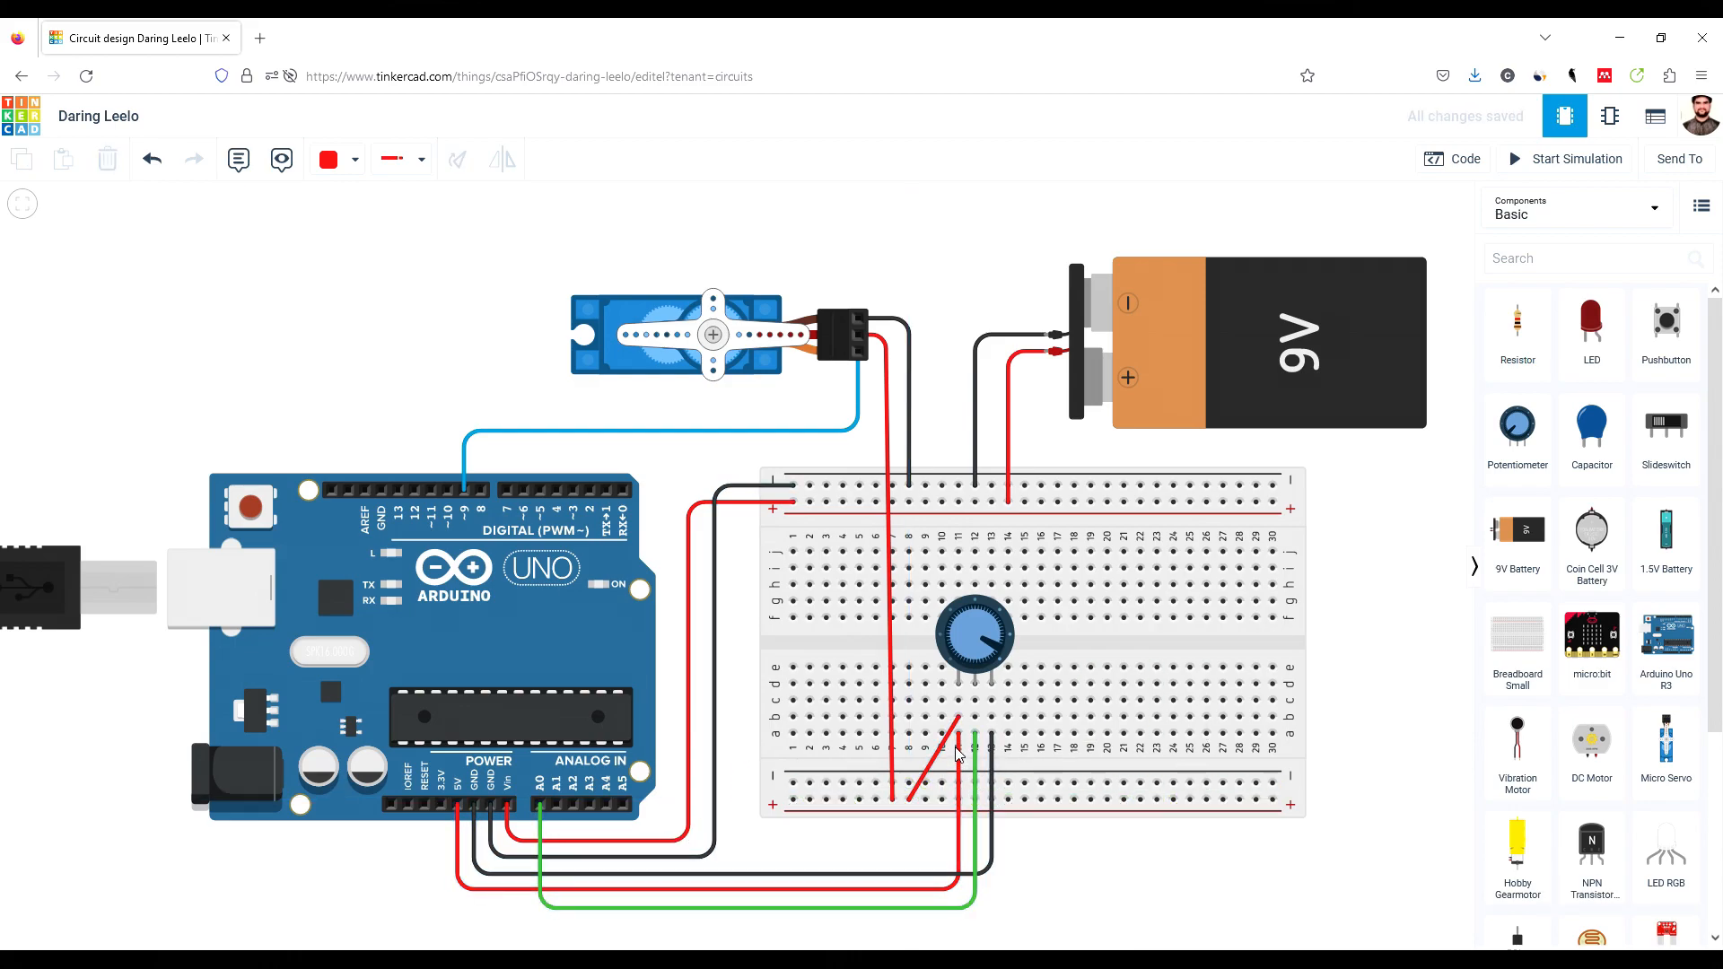
{"action": "mouse_move", "coordinate": [963, 769]}
{"action": "left_mouse_down"}
{"action": "mouse_move", "coordinate": [963, 800]}
{"action": "mouse_move", "coordinate": [1008, 664]}
{"action": "mouse_move", "coordinate": [961, 737]}
{"action": "mouse_move", "coordinate": [960, 785]}
{"action": "left_mouse_up"}
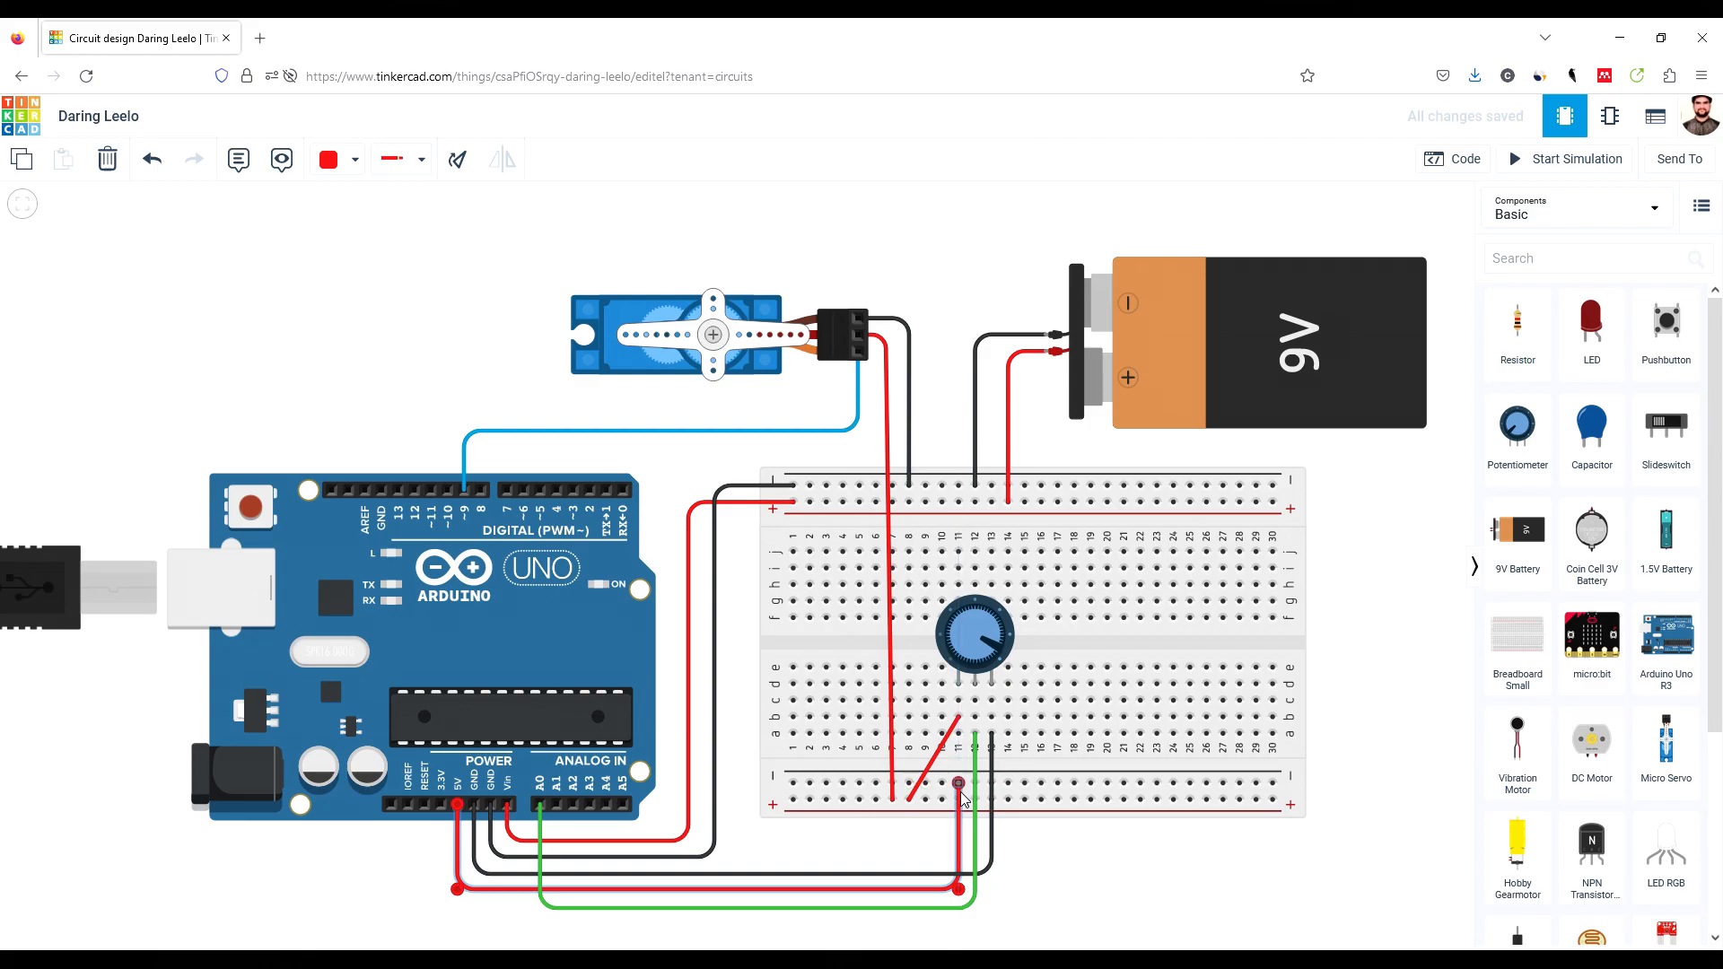
{"action": "left_click", "coordinate": [1149, 886]}
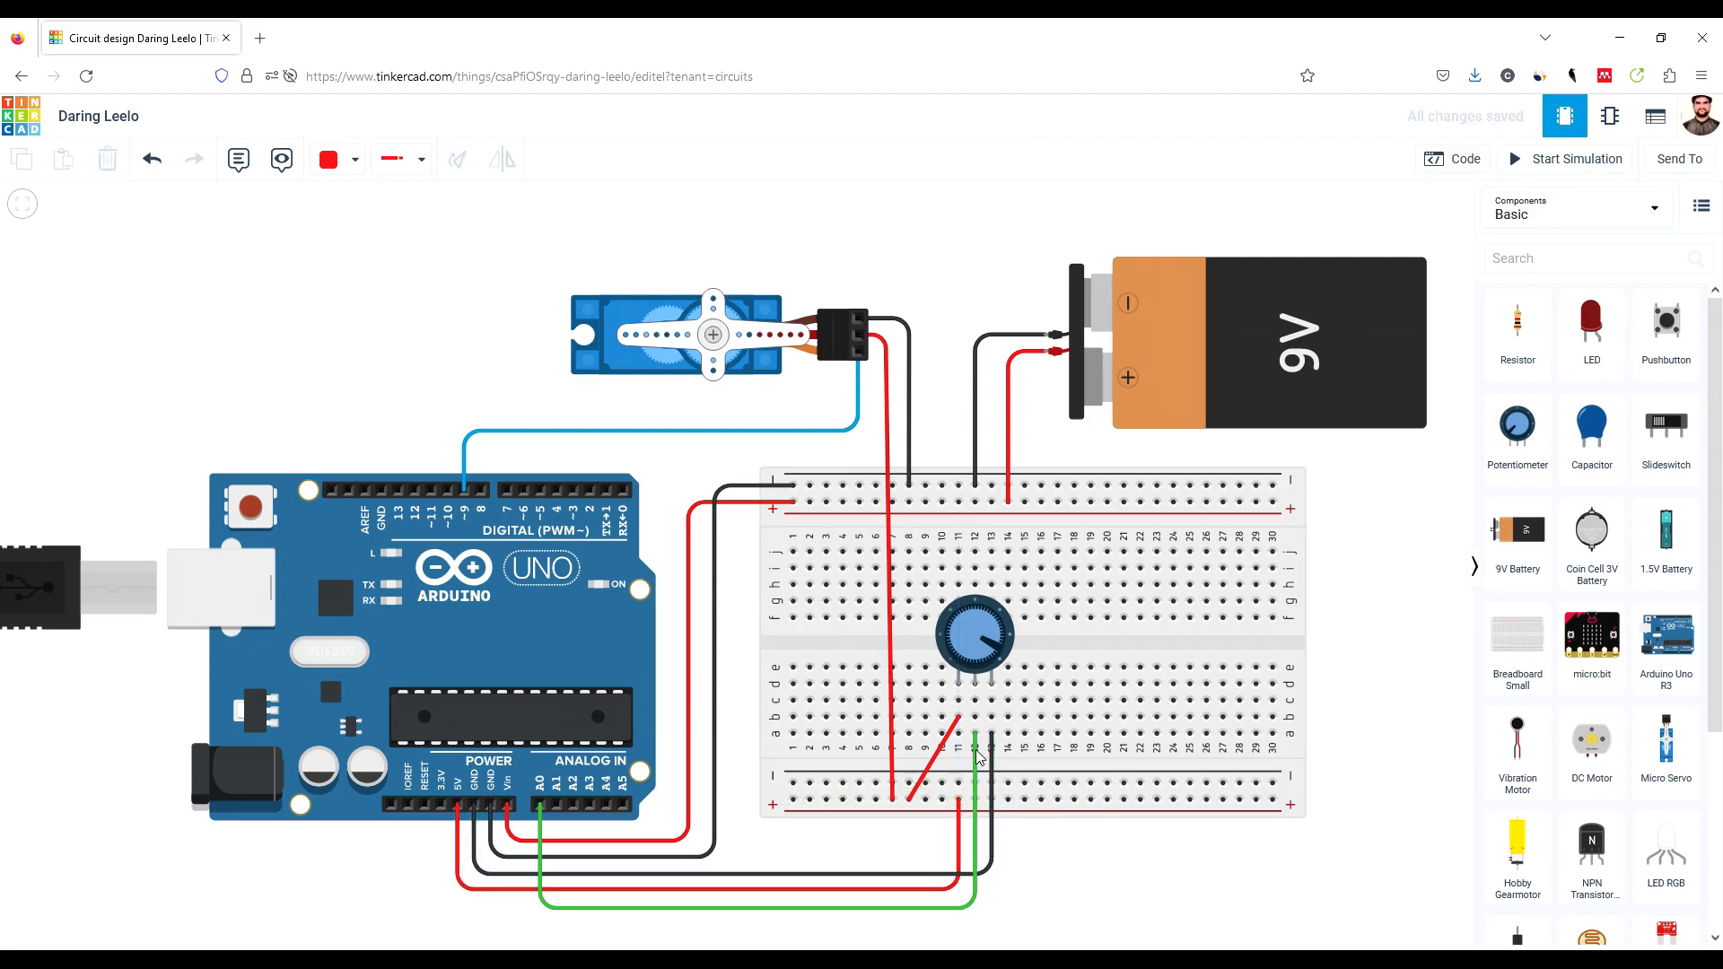
Step: Move the red jumper's rail end to the lower positive rail below column 10 and bend the jumper at a right angle
{"action": "left_click", "coordinate": [909, 799]}
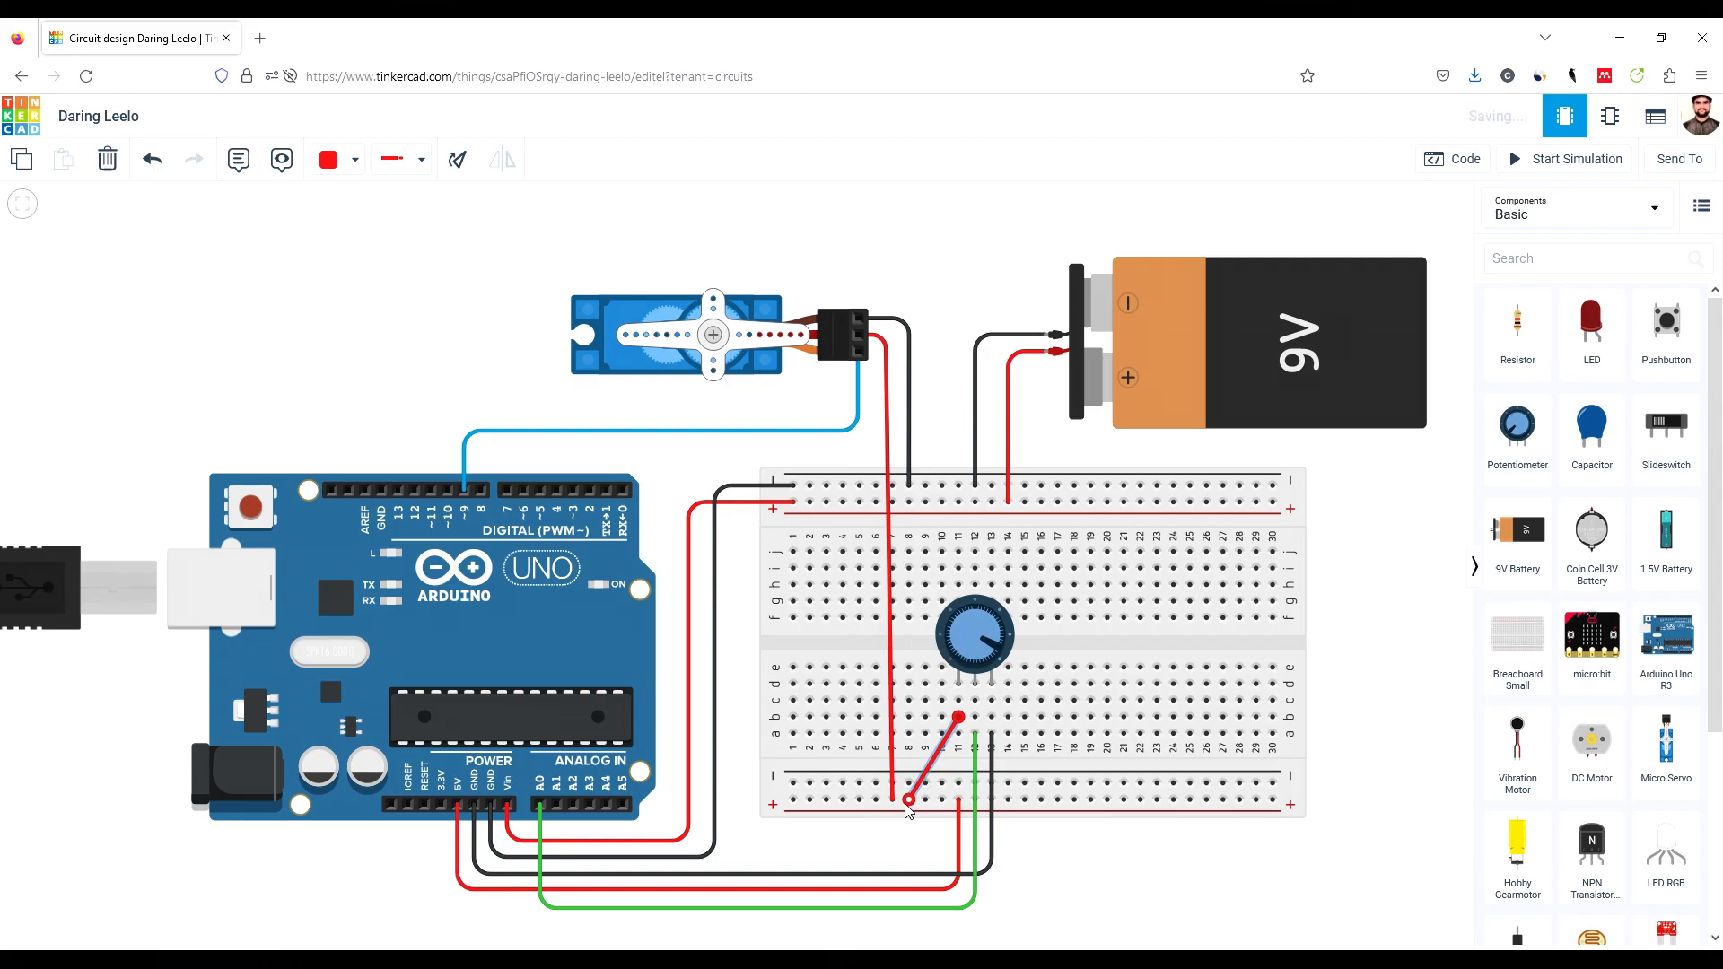
{"action": "left_click_drag", "start_coordinate": [909, 799], "coordinate": [959, 783]}
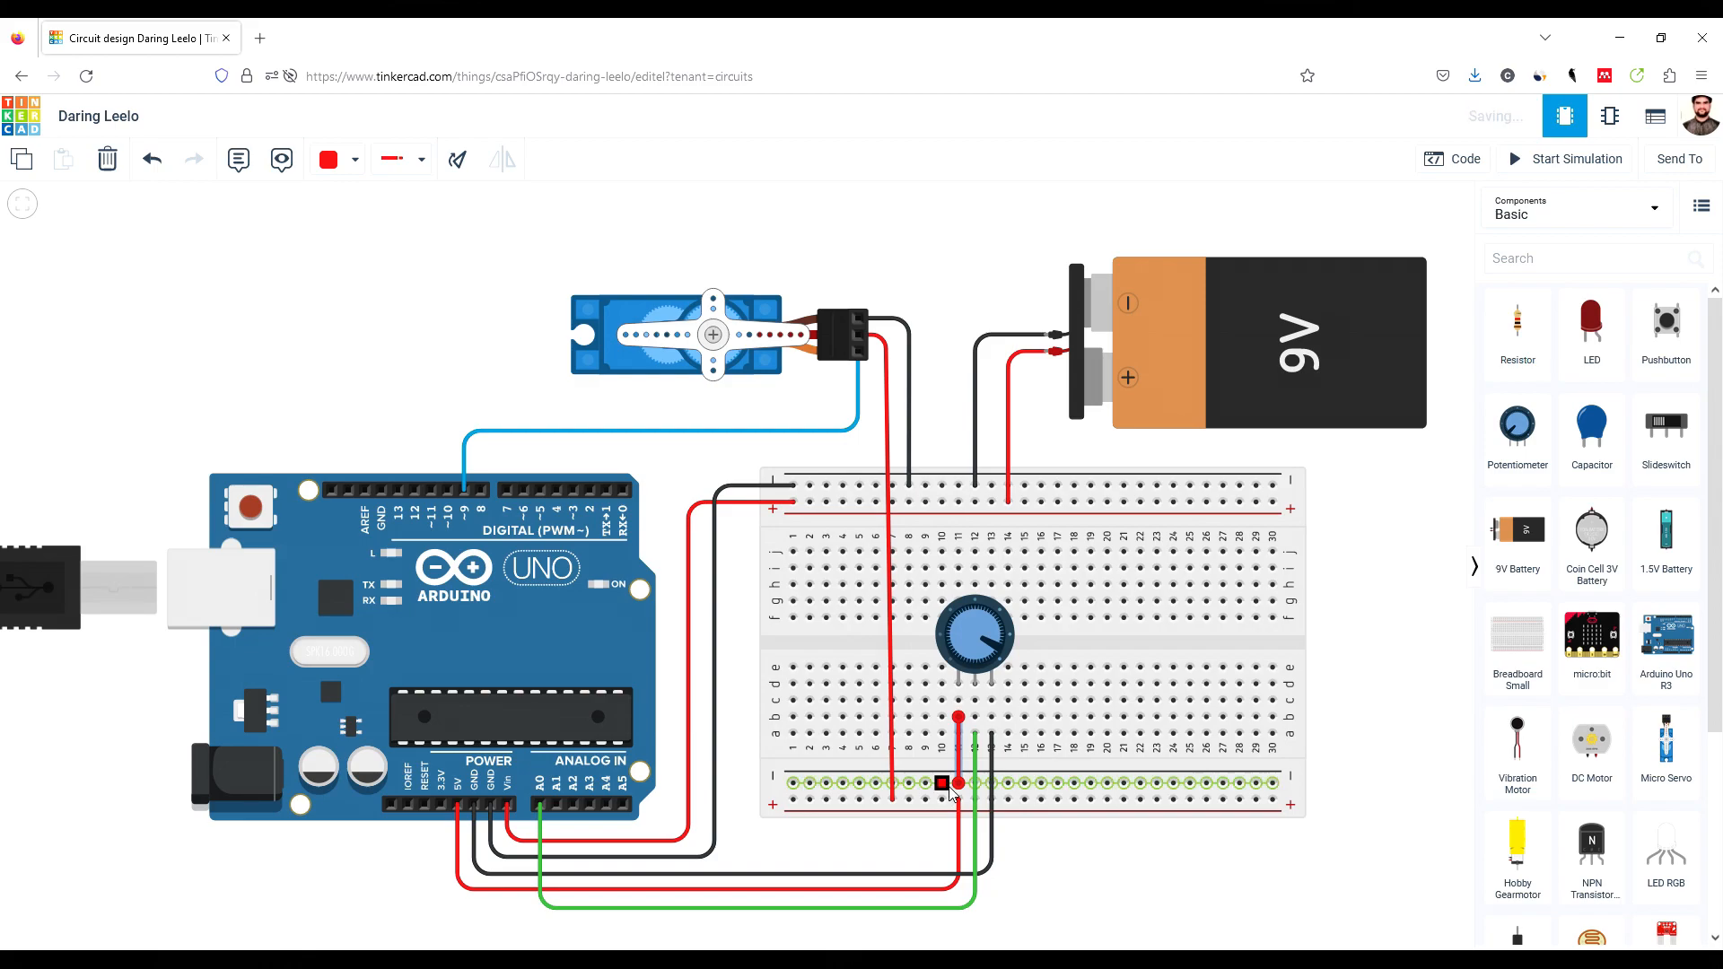
{"action": "left_click_drag", "start_coordinate": [959, 788], "coordinate": [947, 795]}
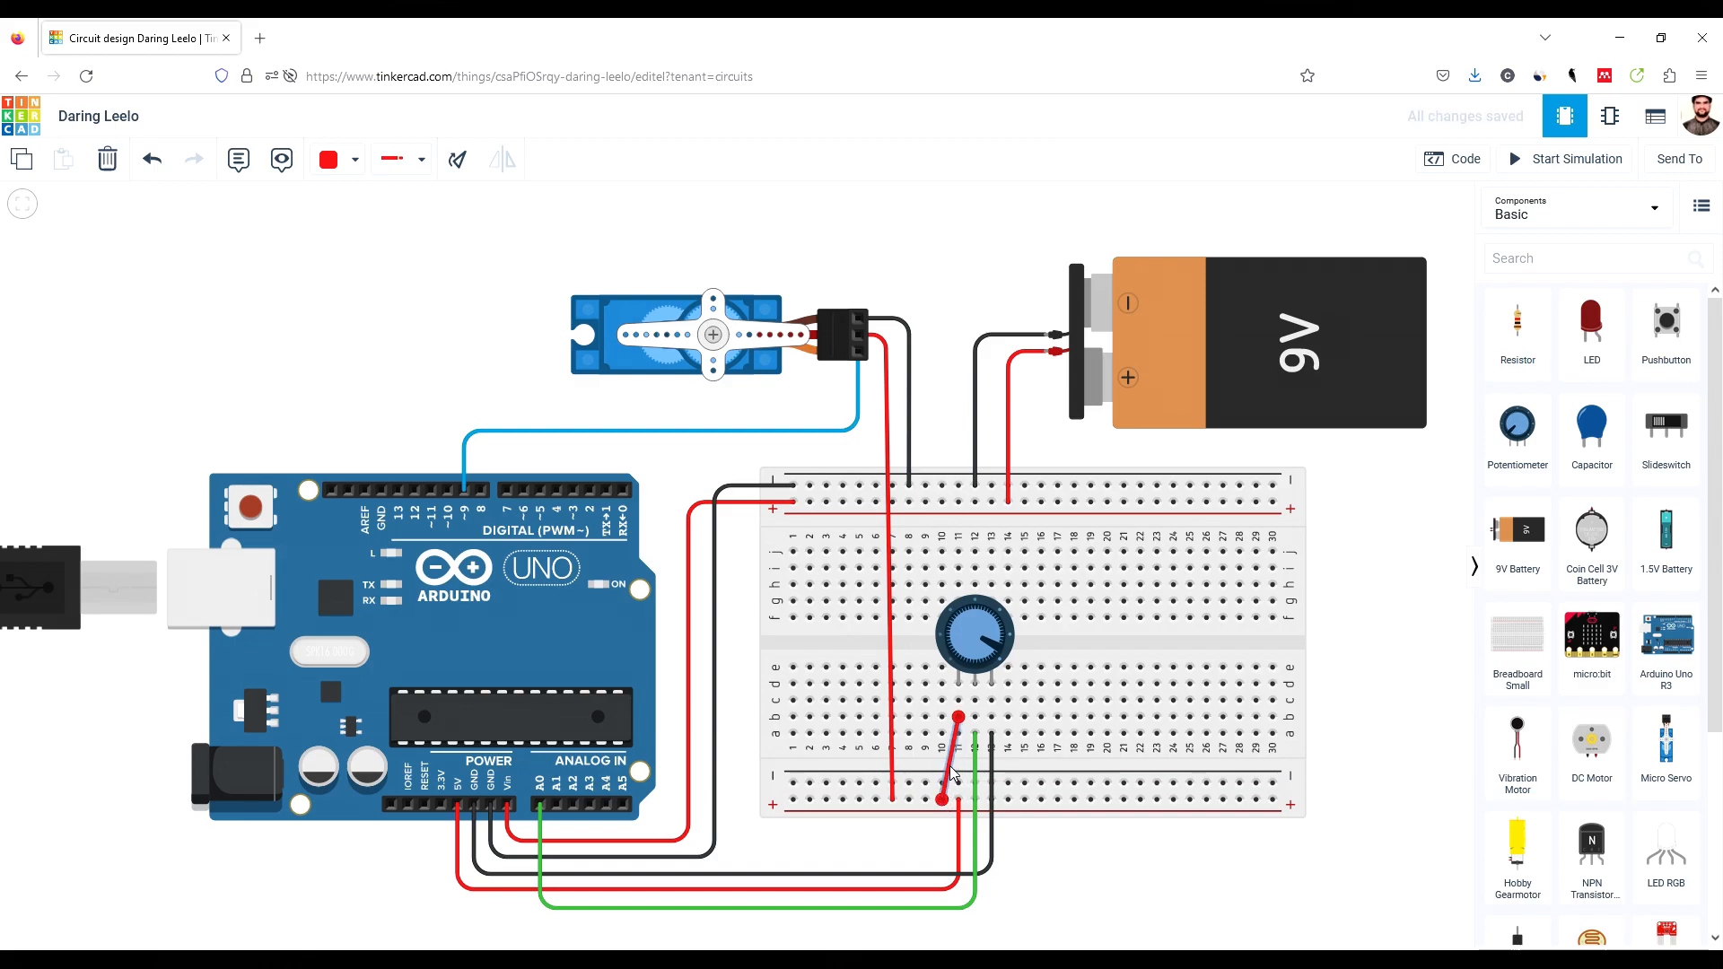
{"action": "left_click_drag", "start_coordinate": [952, 771], "coordinate": [944, 720]}
{"action": "left_click", "coordinate": [1203, 873]}
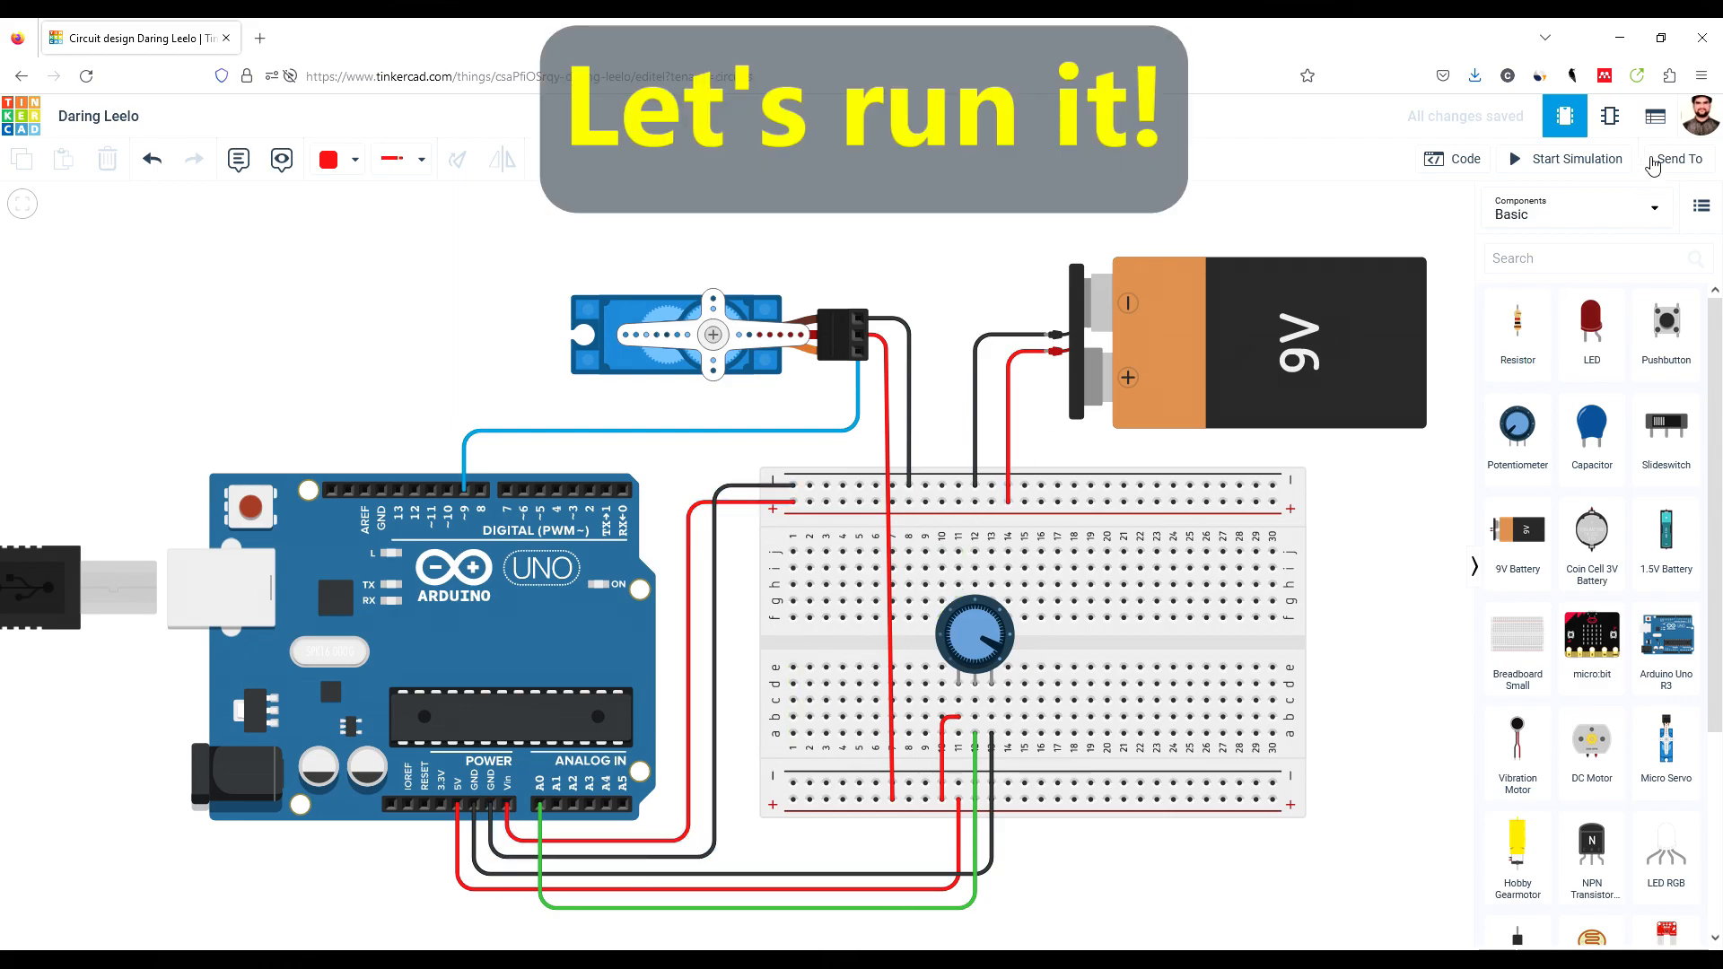
Step: Start the simulation and turn the potentiometer knob back and forth to test the servo's movement
{"action": "left_click", "coordinate": [1533, 160]}
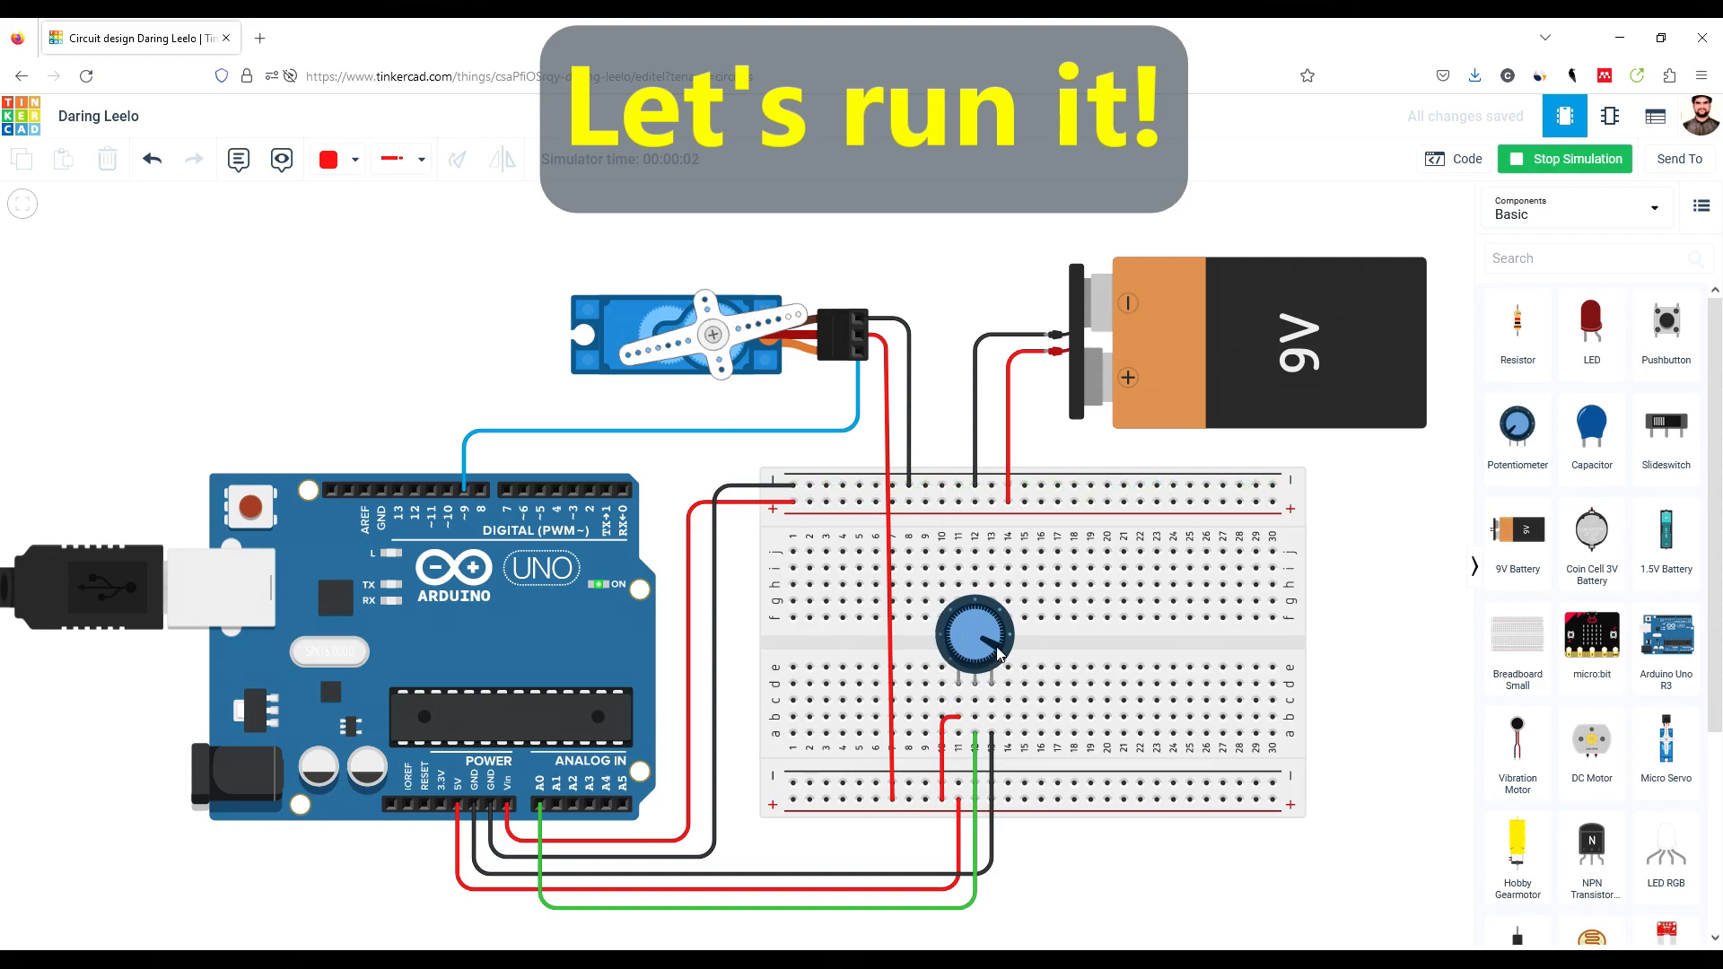
{"action": "left_click_drag", "start_coordinate": [999, 652], "coordinate": [954, 655]}
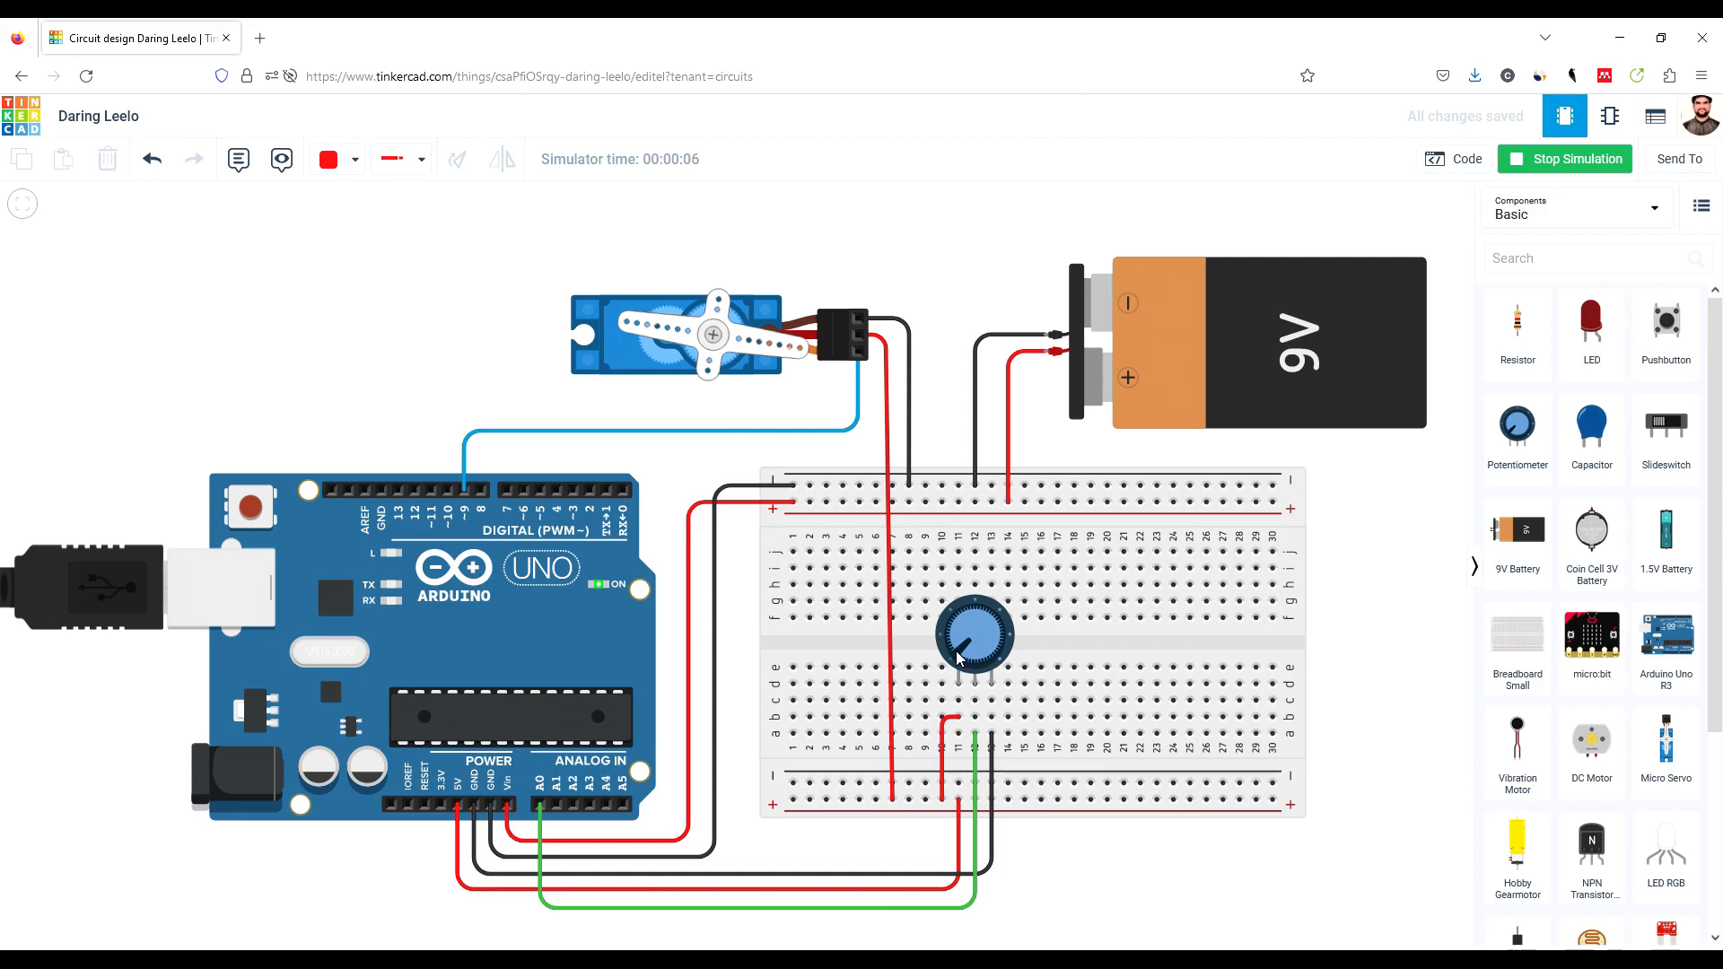
{"action": "left_click_drag", "start_coordinate": [958, 658], "coordinate": [958, 642]}
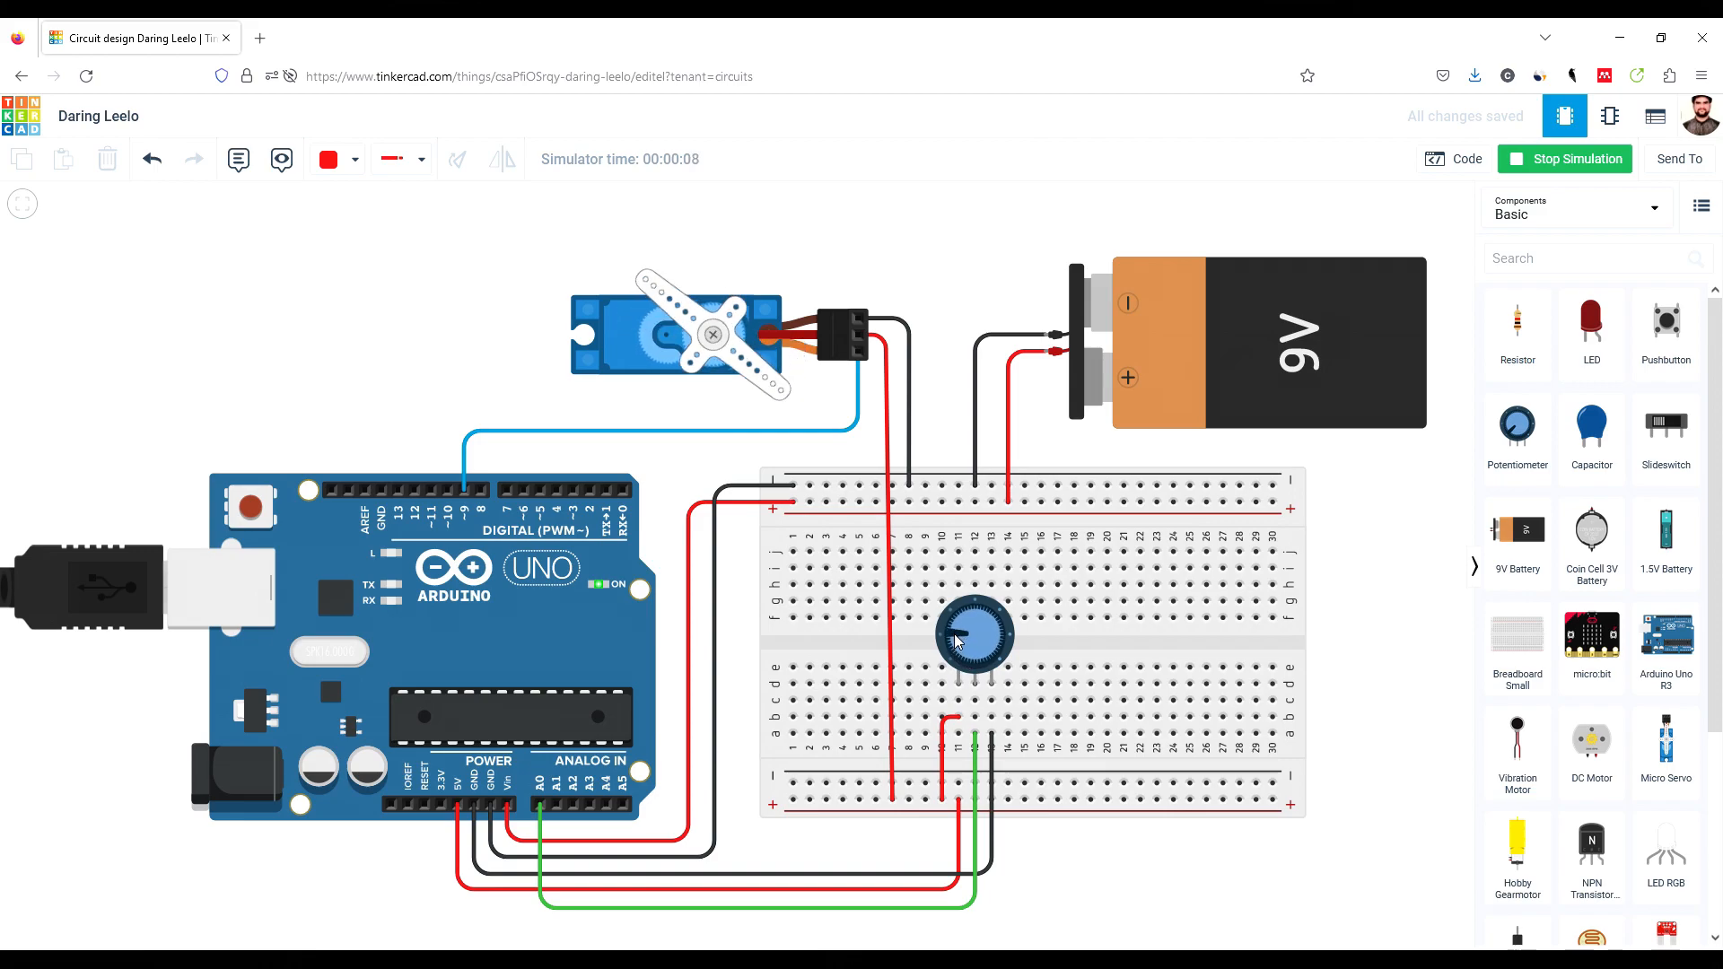
{"action": "left_click_drag", "start_coordinate": [954, 639], "coordinate": [998, 624]}
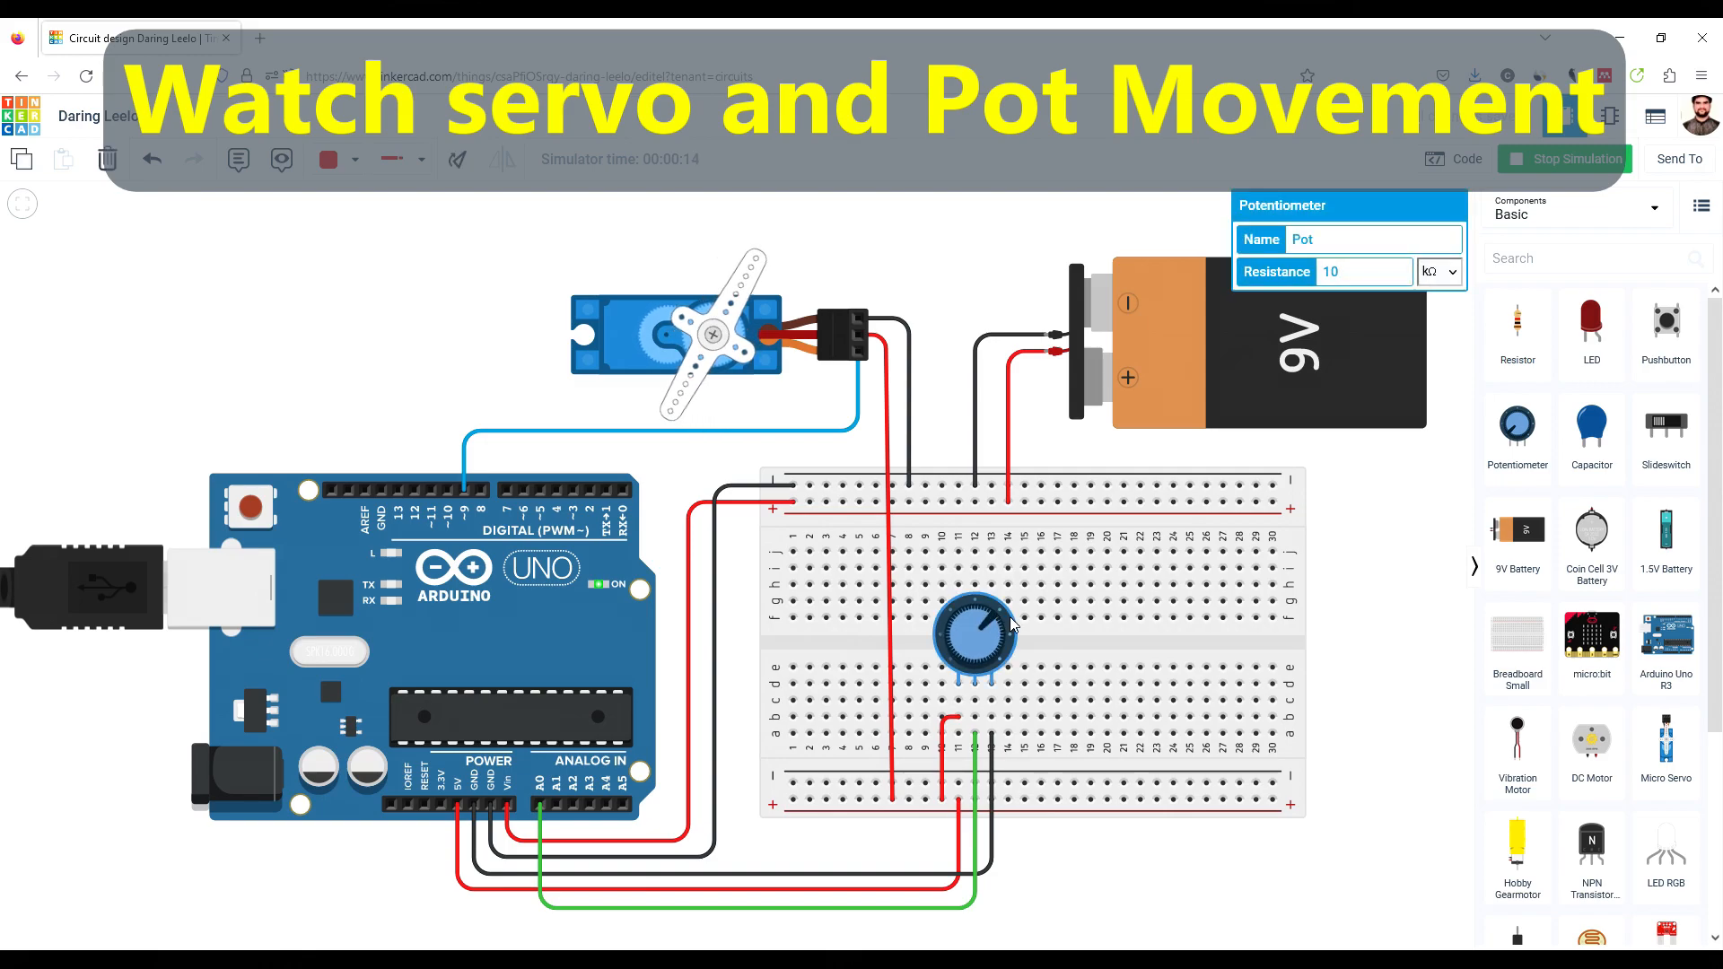
{"action": "left_click", "coordinate": [1390, 553]}
Step: Examine the servo, battery and breadboard wiring up close while the simulation runs
{"action": "scroll", "coordinate": [1275, 663], "scroll_direction": "up", "scroll_amount": 1}
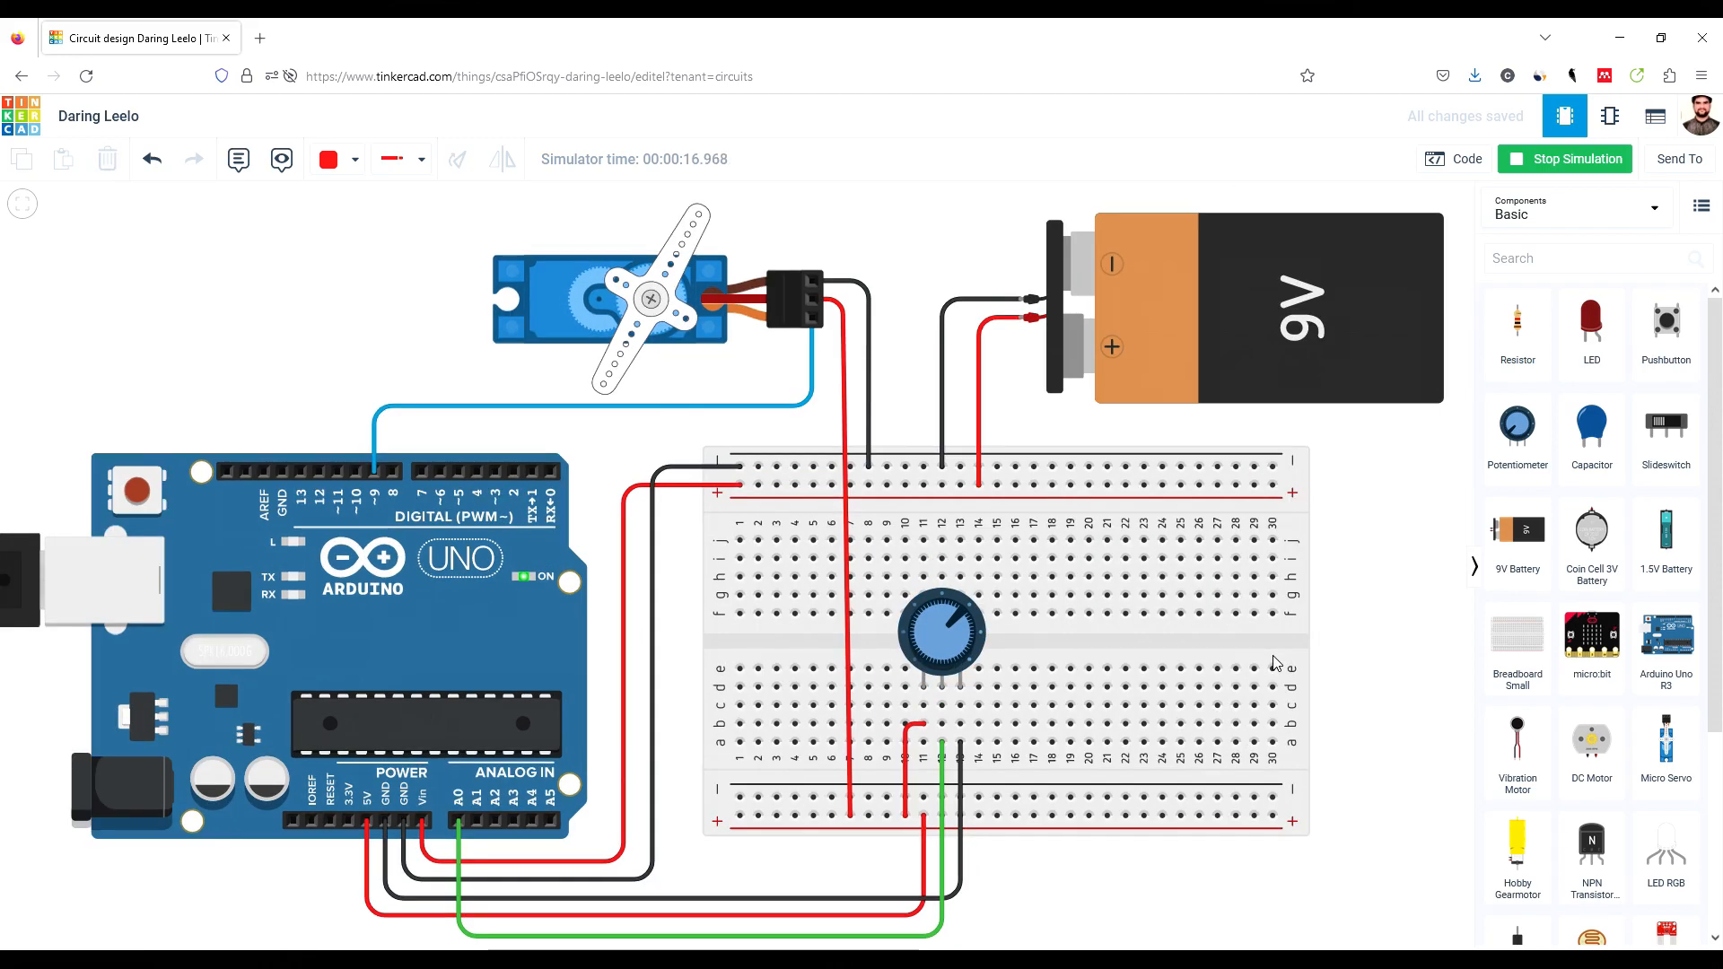
{"action": "scroll", "coordinate": [1275, 664], "scroll_direction": "up", "scroll_amount": 3}
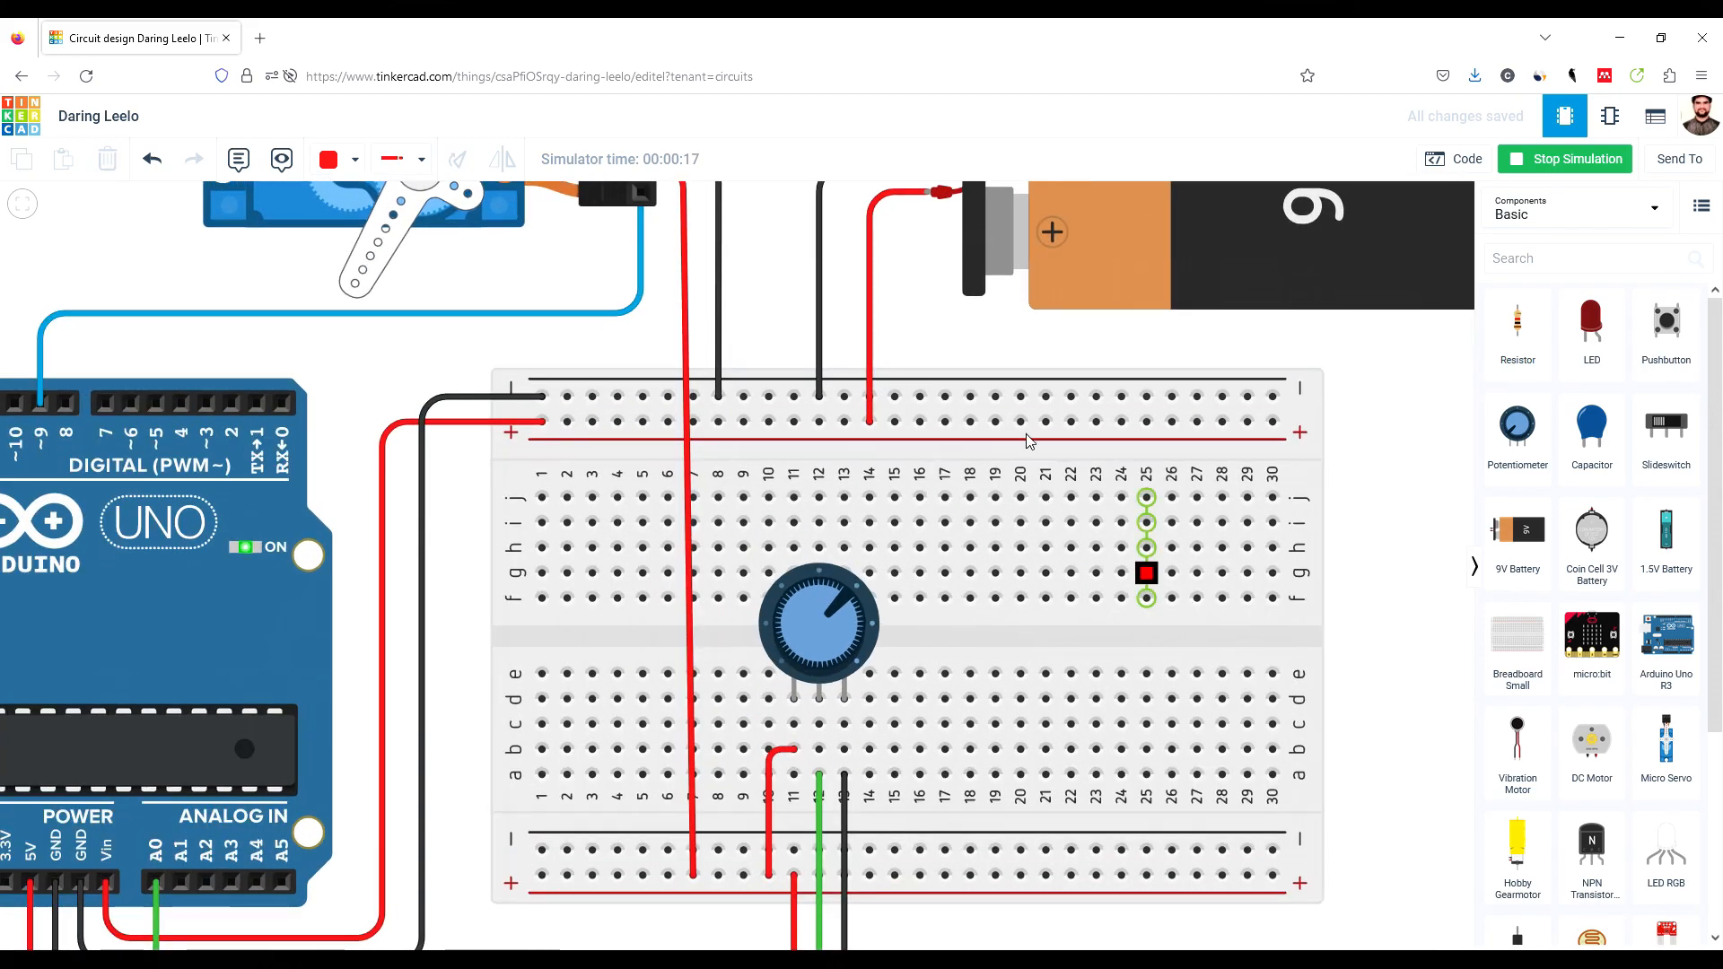
{"action": "left_click_drag", "start_coordinate": [942, 316], "coordinate": [1093, 588]}
{"action": "scroll", "coordinate": [887, 413], "scroll_direction": "up", "scroll_amount": 4}
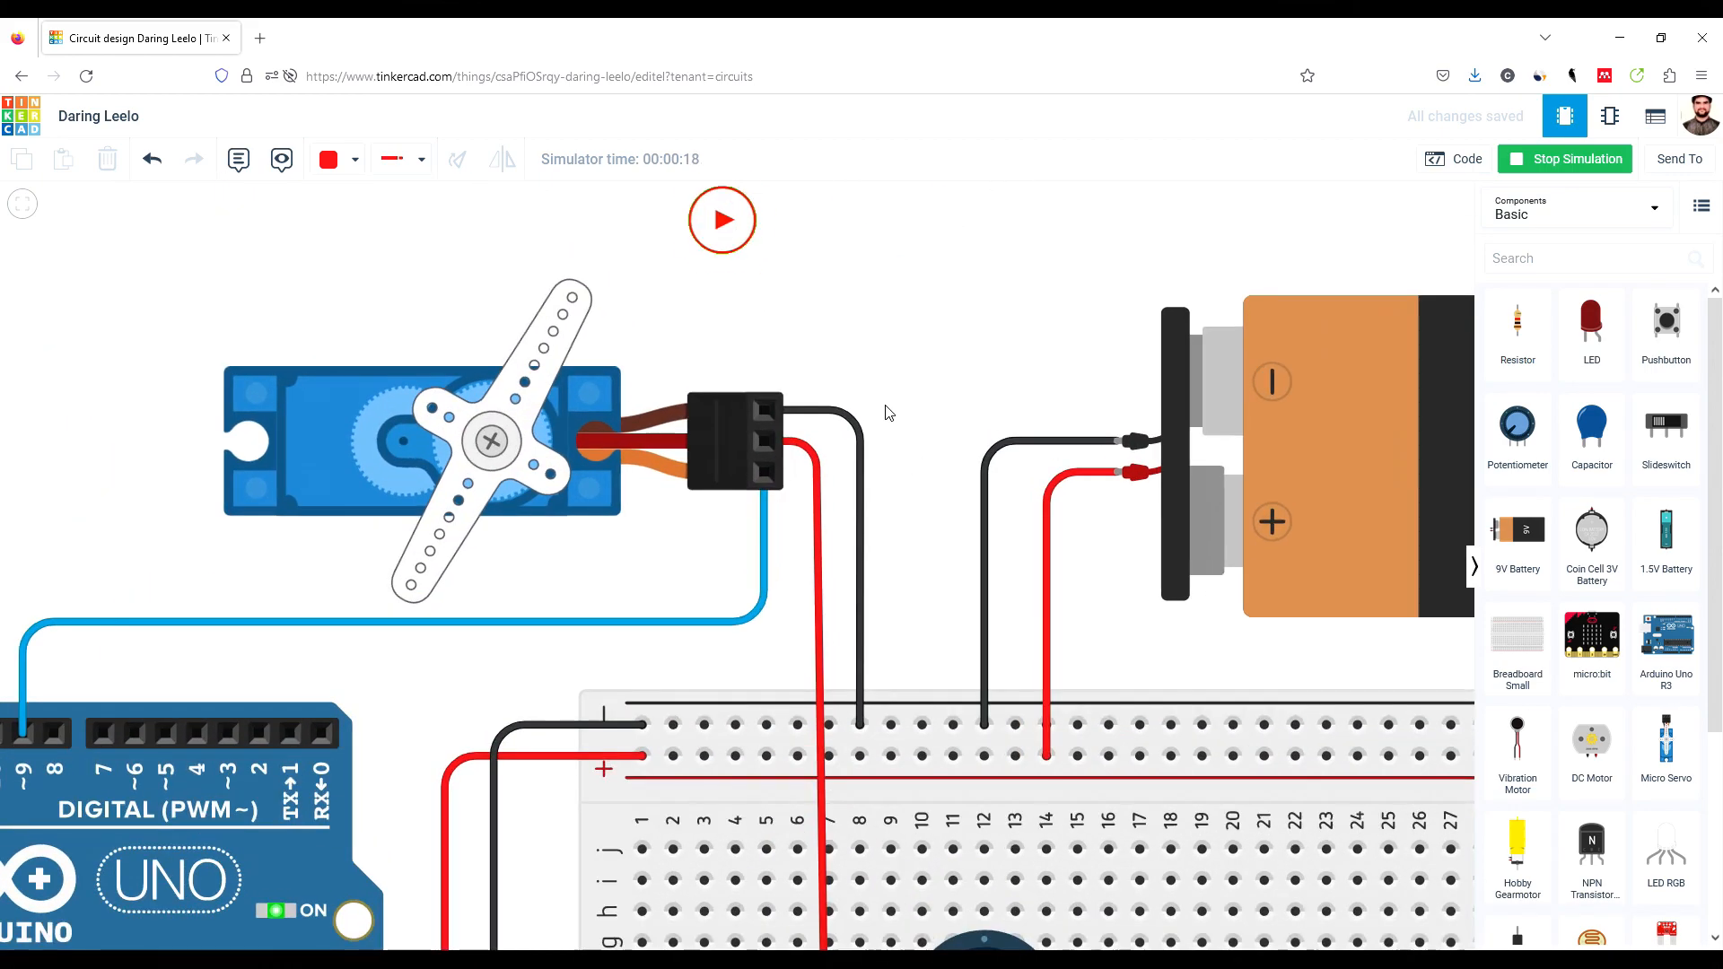
{"action": "scroll", "coordinate": [882, 487], "scroll_direction": "down", "scroll_amount": 1}
{"action": "left_click_drag", "start_coordinate": [882, 487], "coordinate": [896, 346]}
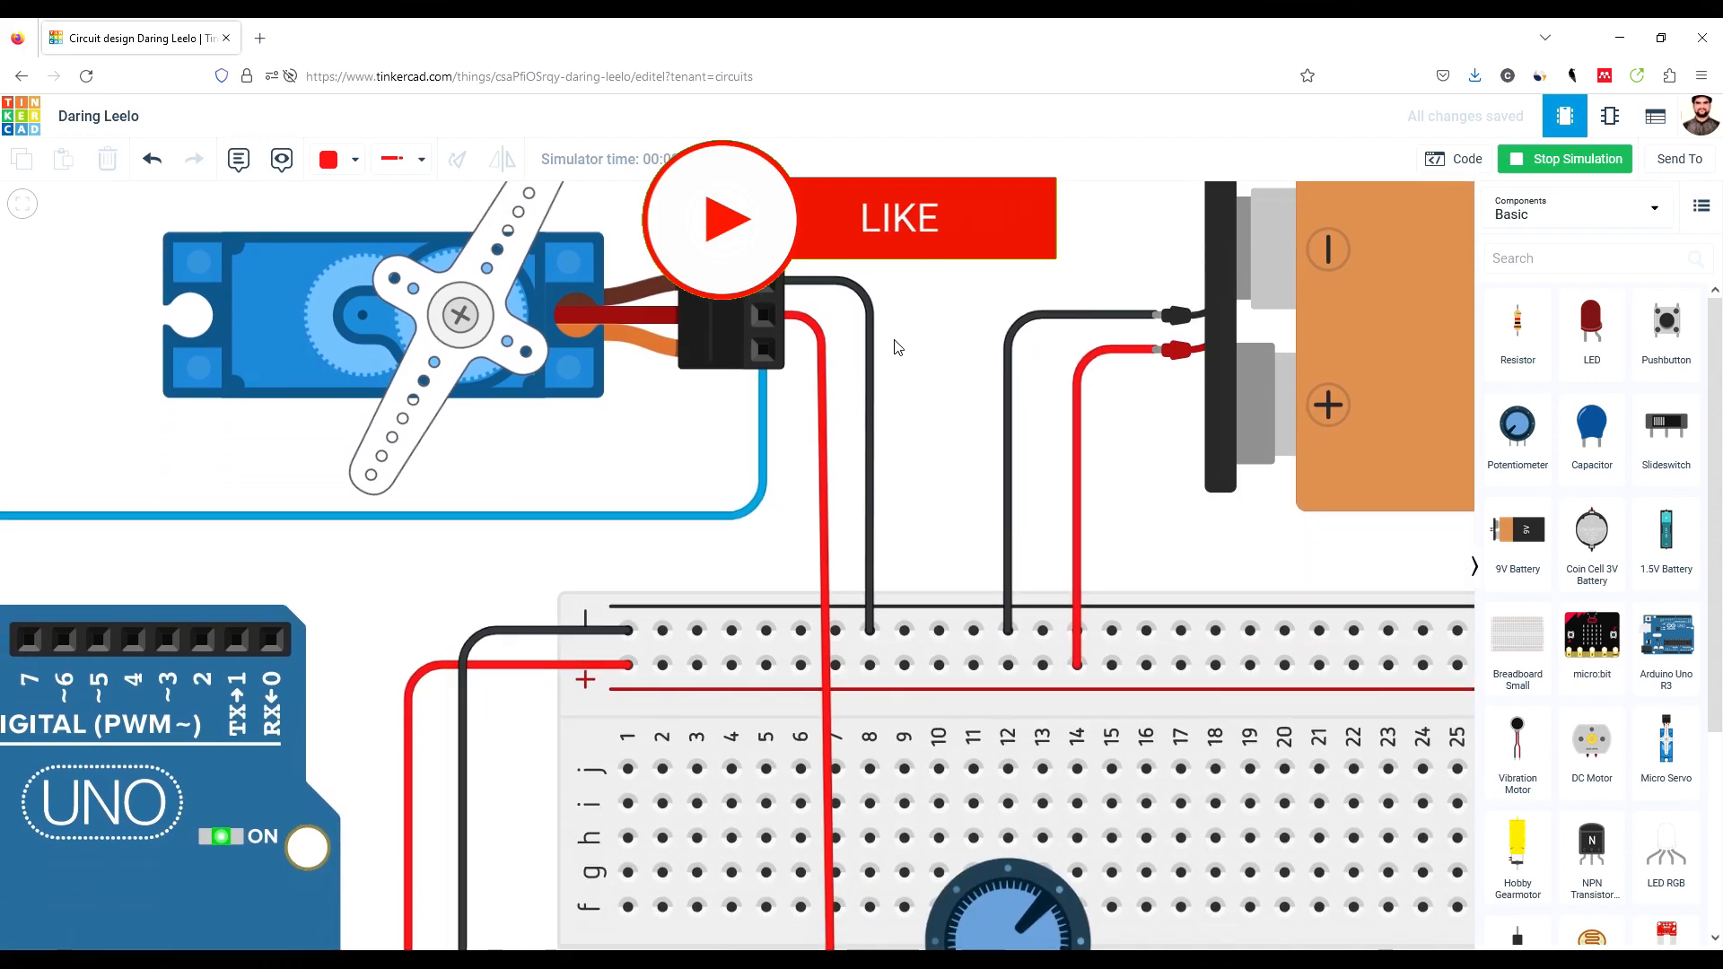
{"action": "scroll", "coordinate": [896, 347], "scroll_direction": "down", "scroll_amount": 3}
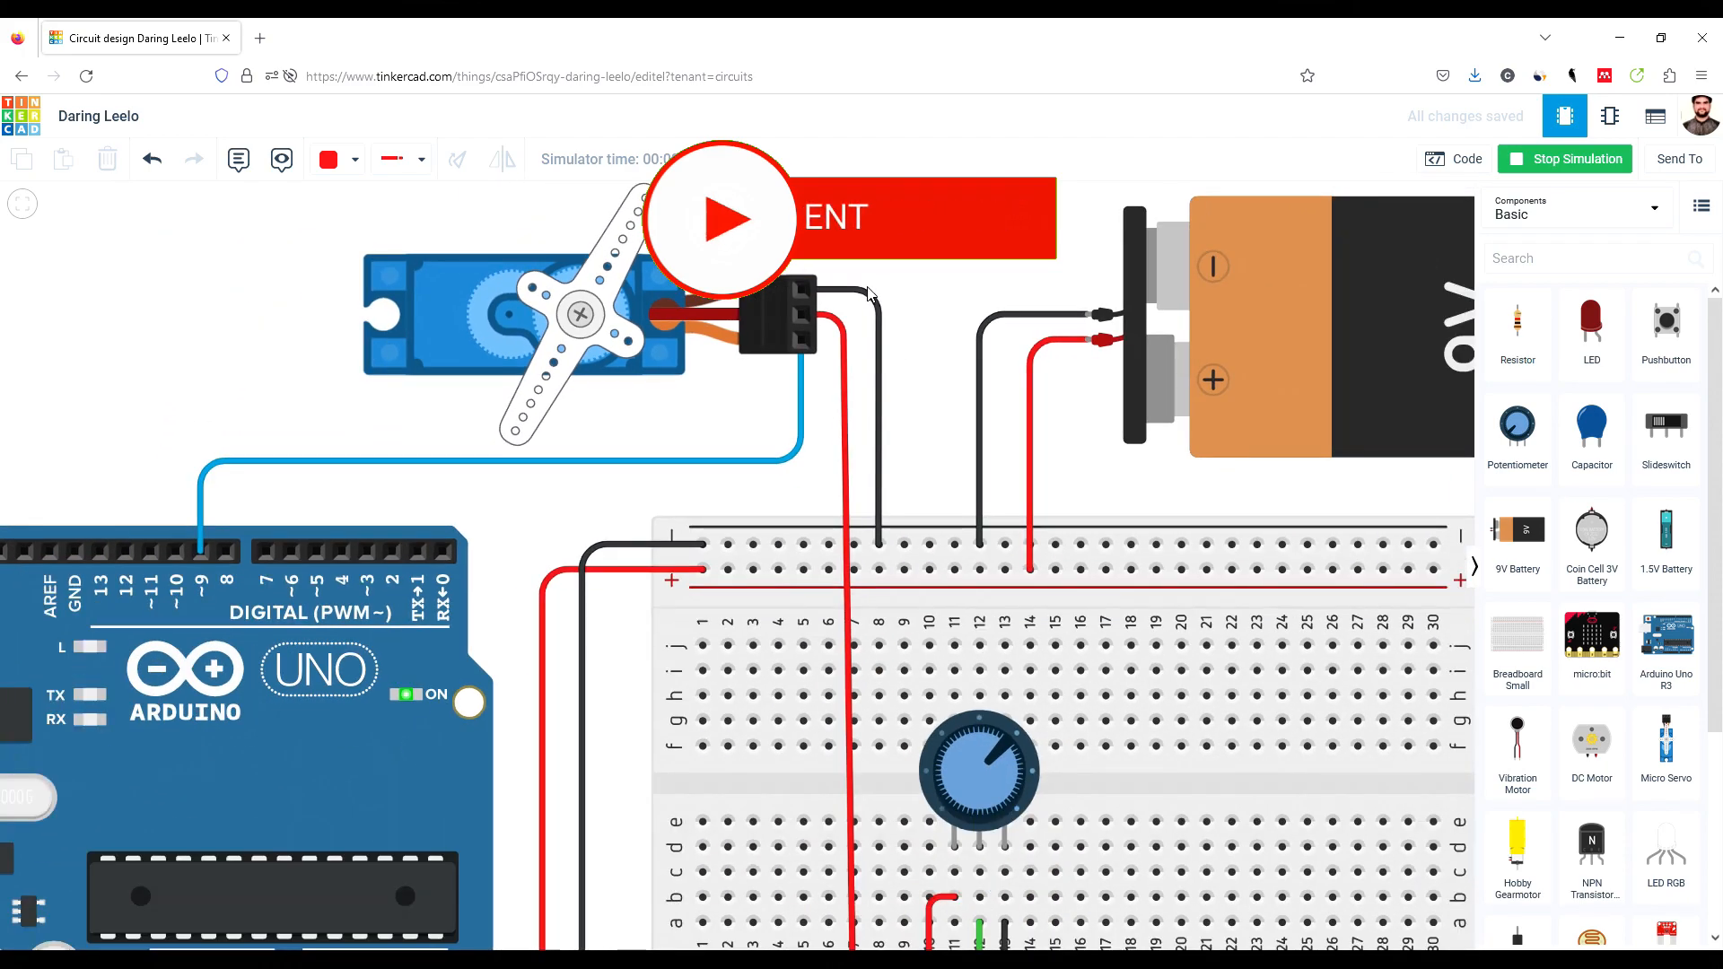
{"action": "scroll", "coordinate": [891, 281], "scroll_direction": "up", "scroll_amount": 1}
{"action": "left_click_drag", "start_coordinate": [891, 281], "coordinate": [789, 302]}
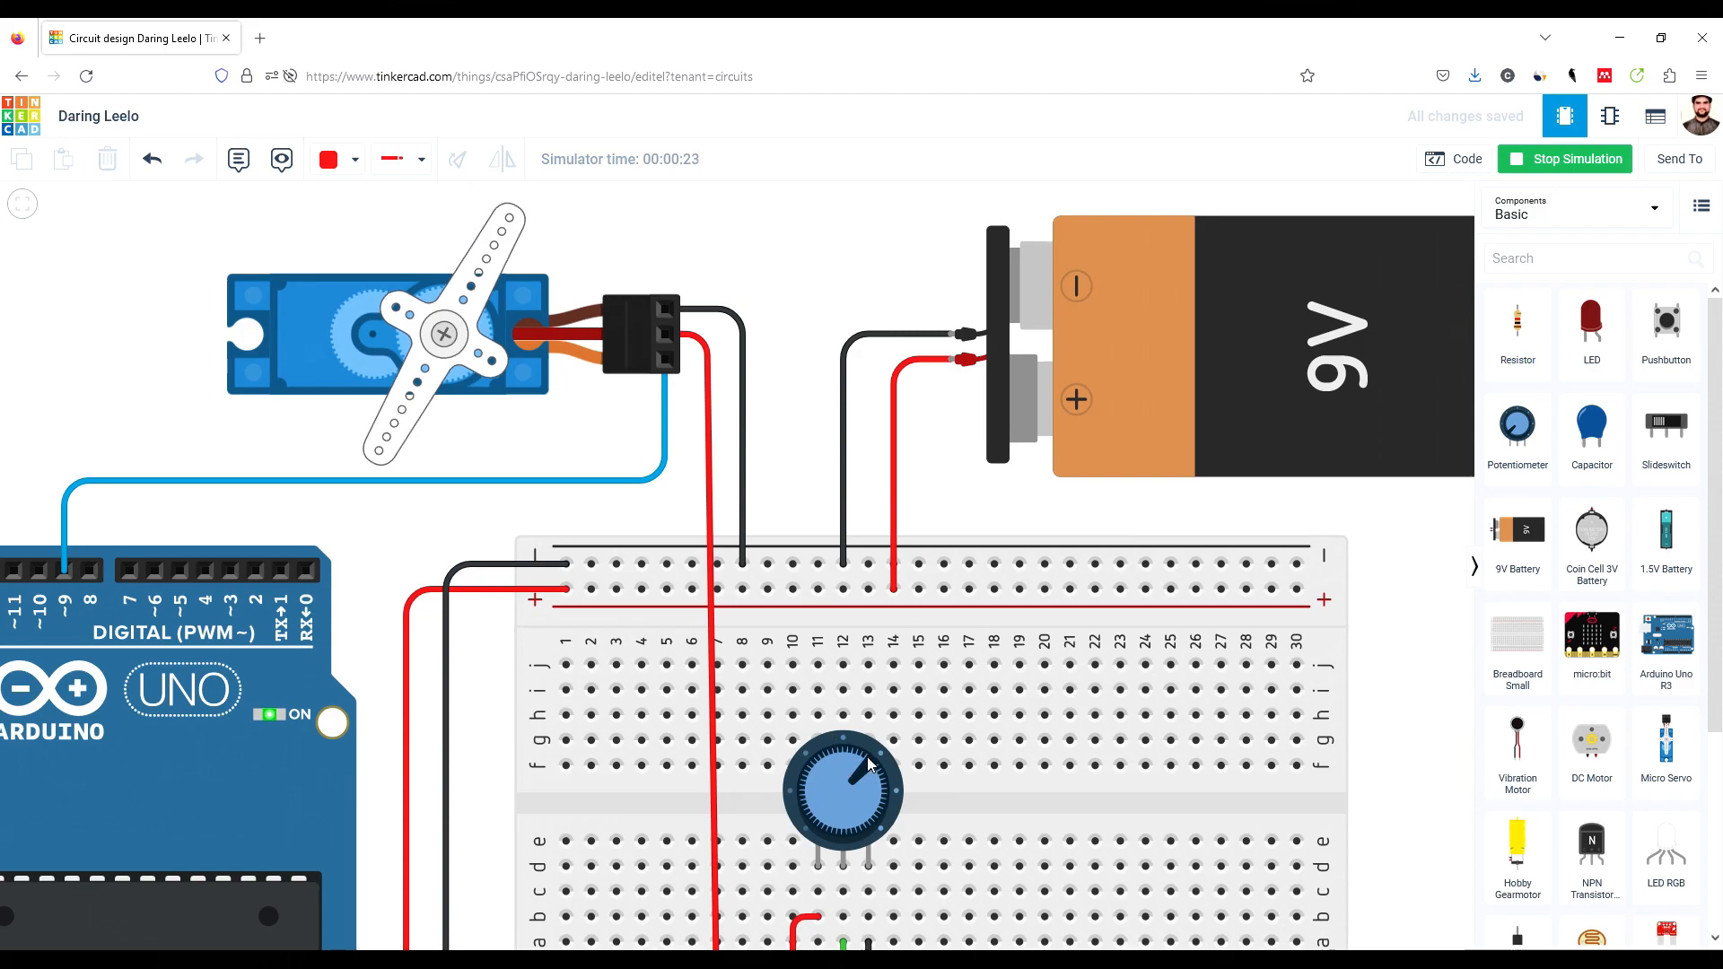
Step: Turn the potentiometer knob once more to move the servo and stop the simulation
{"action": "mouse_move", "coordinate": [876, 763]}
{"action": "left_mouse_down"}
{"action": "mouse_move", "coordinate": [866, 839]}
{"action": "mouse_move", "coordinate": [875, 753]}
{"action": "mouse_move", "coordinate": [822, 754]}
{"action": "mouse_move", "coordinate": [827, 826]}
{"action": "mouse_move", "coordinate": [833, 768]}
{"action": "mouse_move", "coordinate": [864, 776]}
{"action": "mouse_move", "coordinate": [876, 821]}
{"action": "mouse_move", "coordinate": [861, 756]}
{"action": "left_mouse_up"}
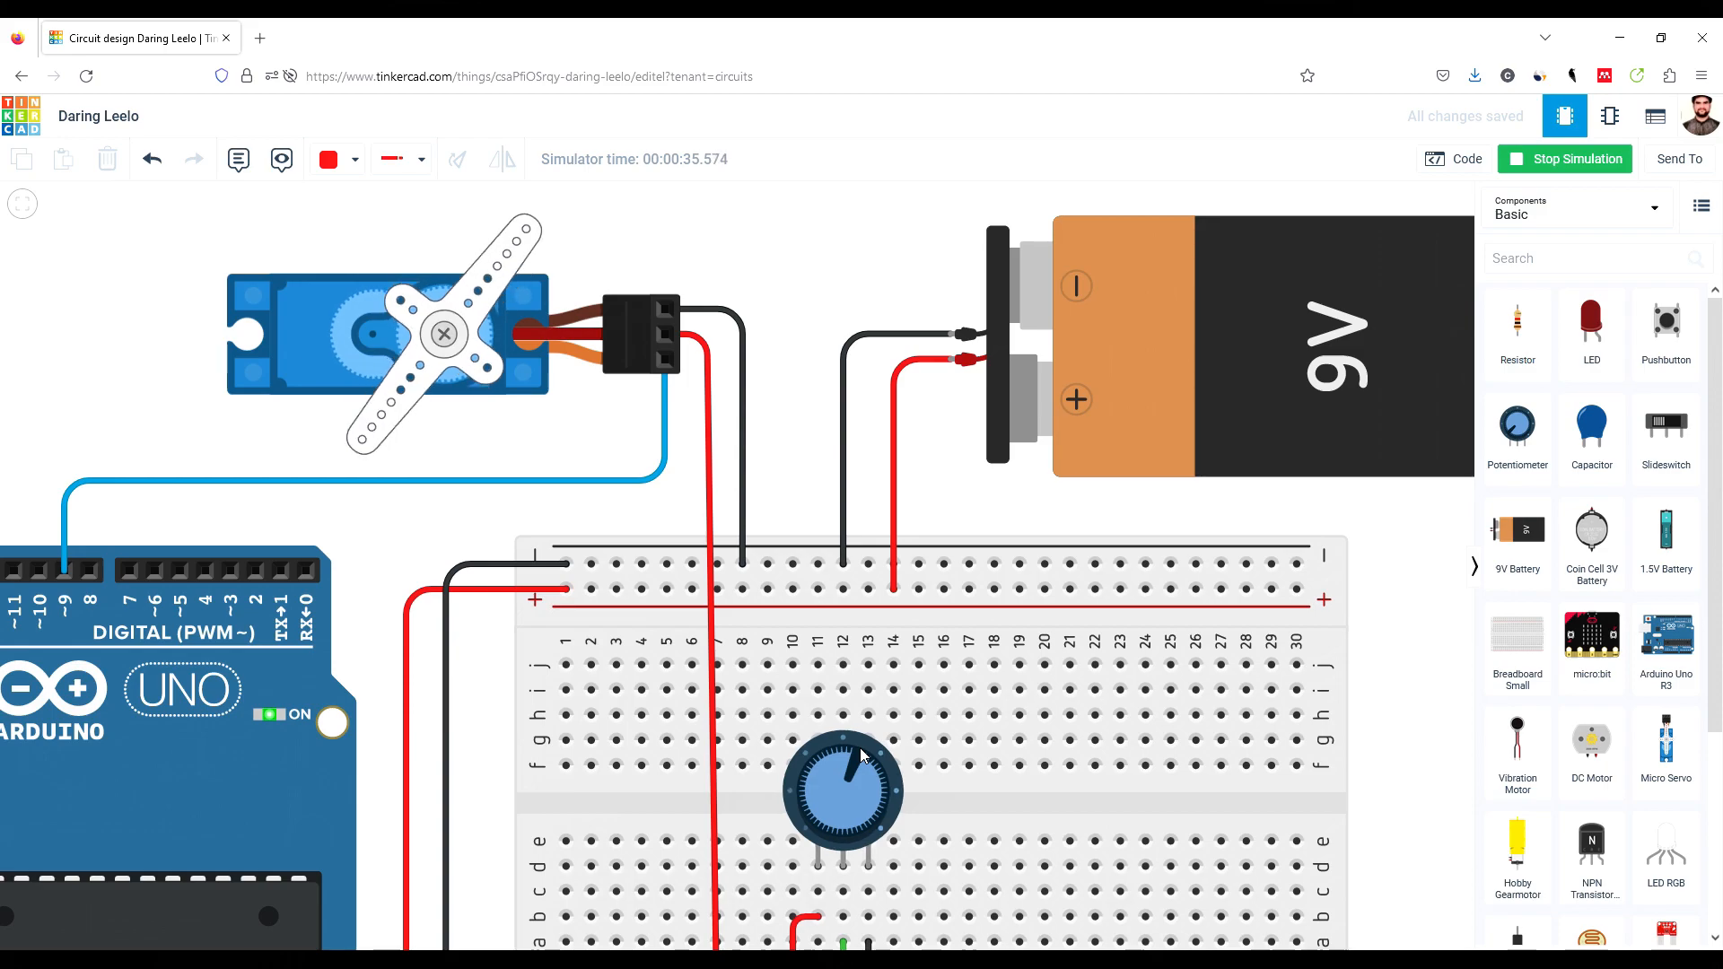
{"action": "left_click", "coordinate": [1555, 162]}
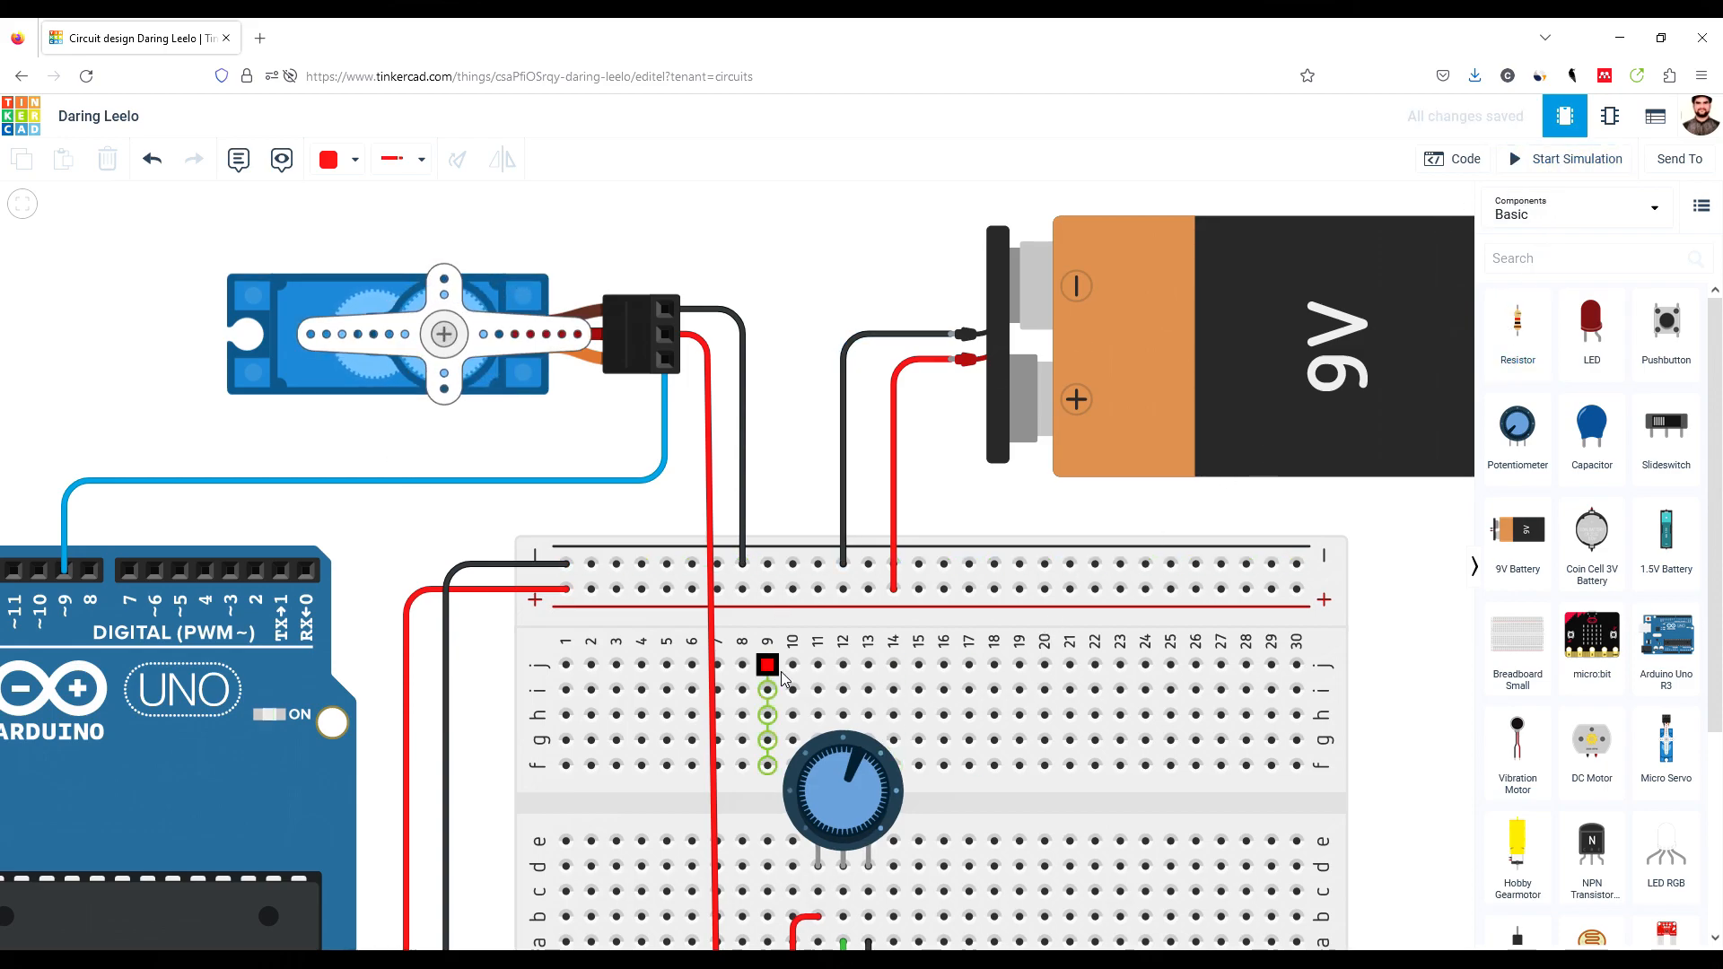